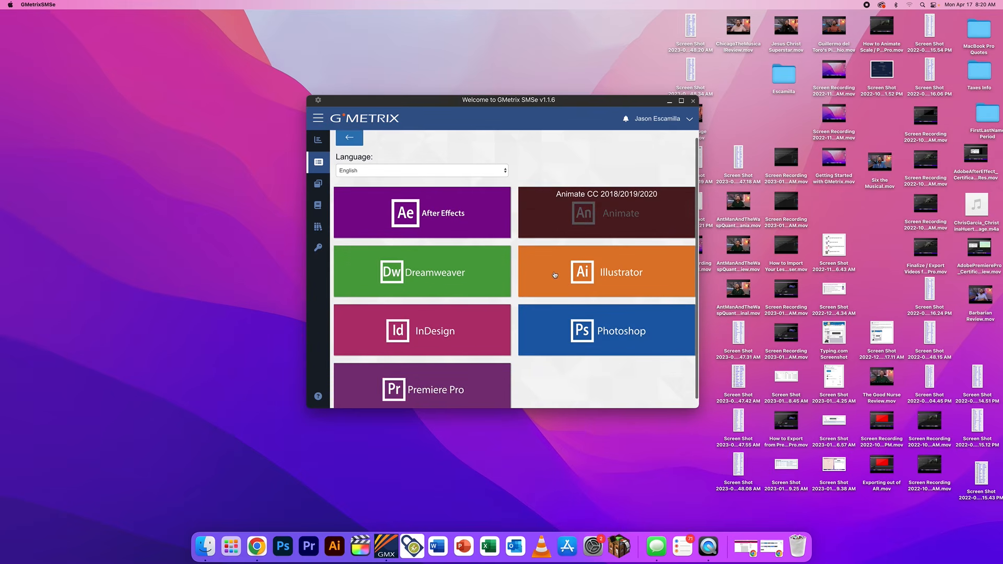
Start a new Training Mode test of Premiere Pro CC 2018/2019/2020 Practice Exam 1 and begin its tasks.
click(424, 378)
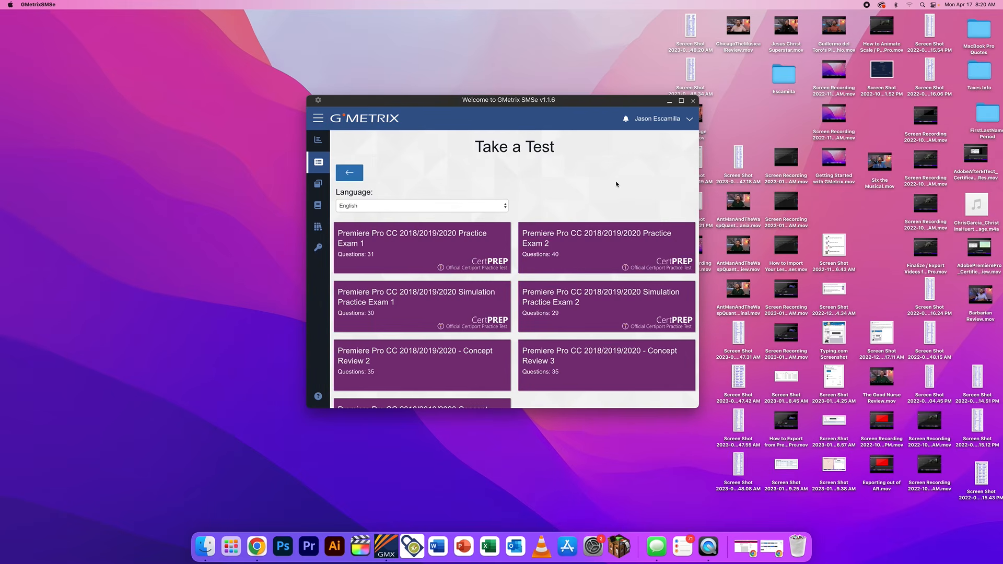
scroll(616, 185, down, 2)
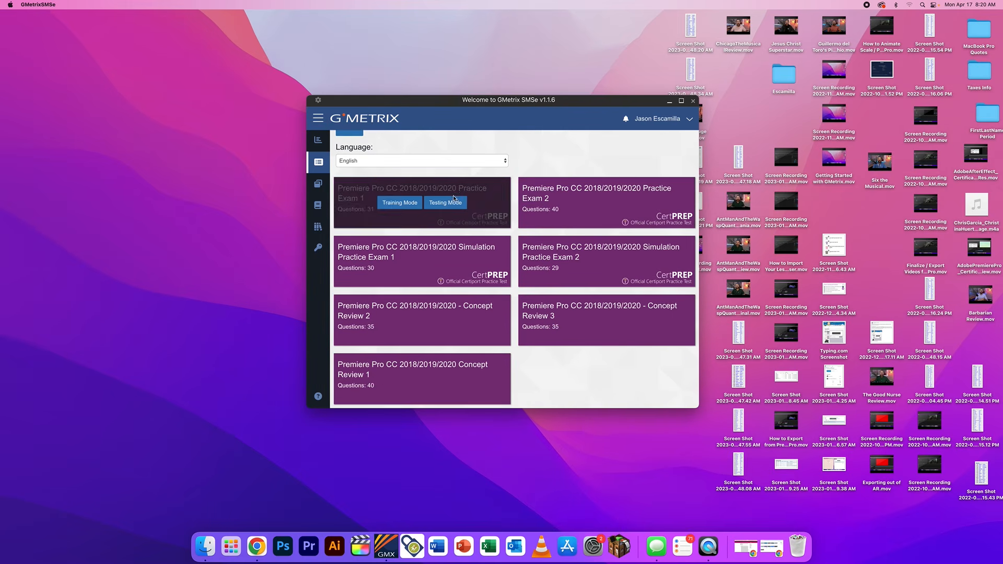
mouse_move(404, 219)
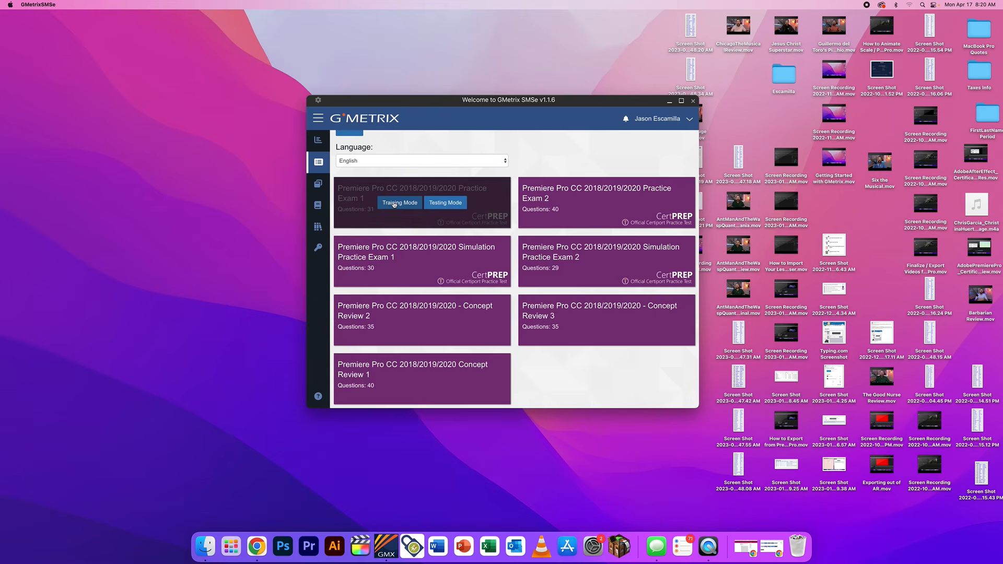
click(394, 205)
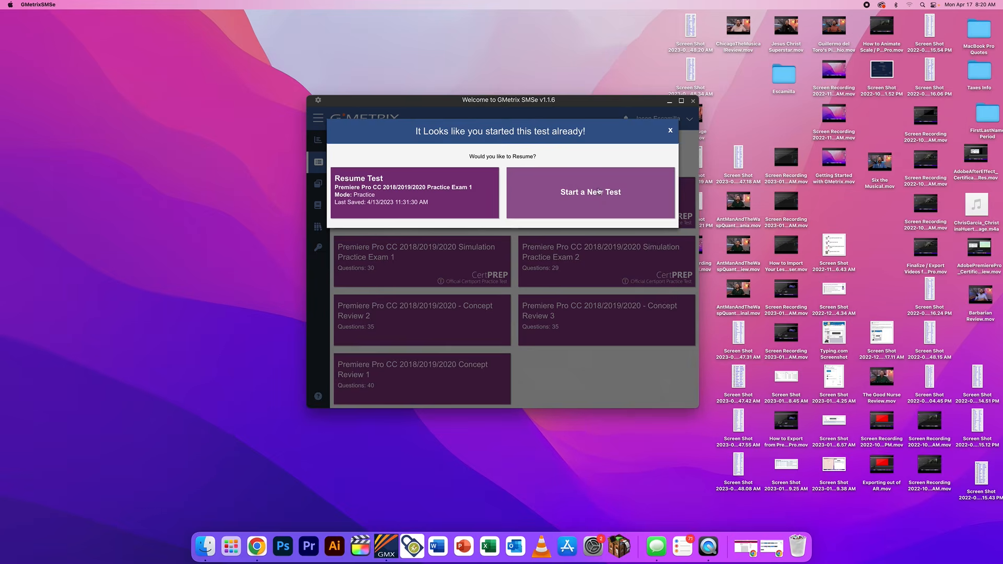
click(594, 185)
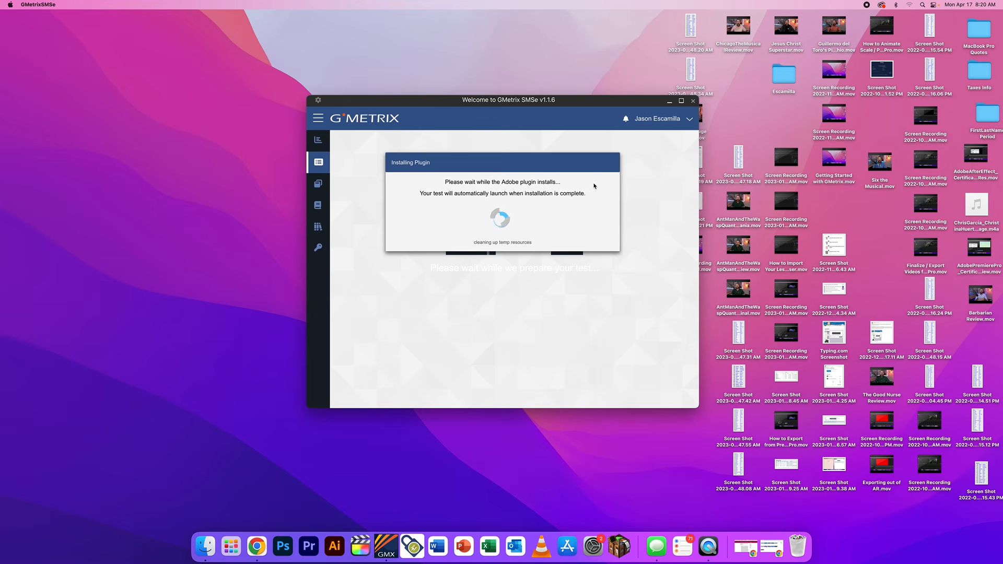
key(Return)
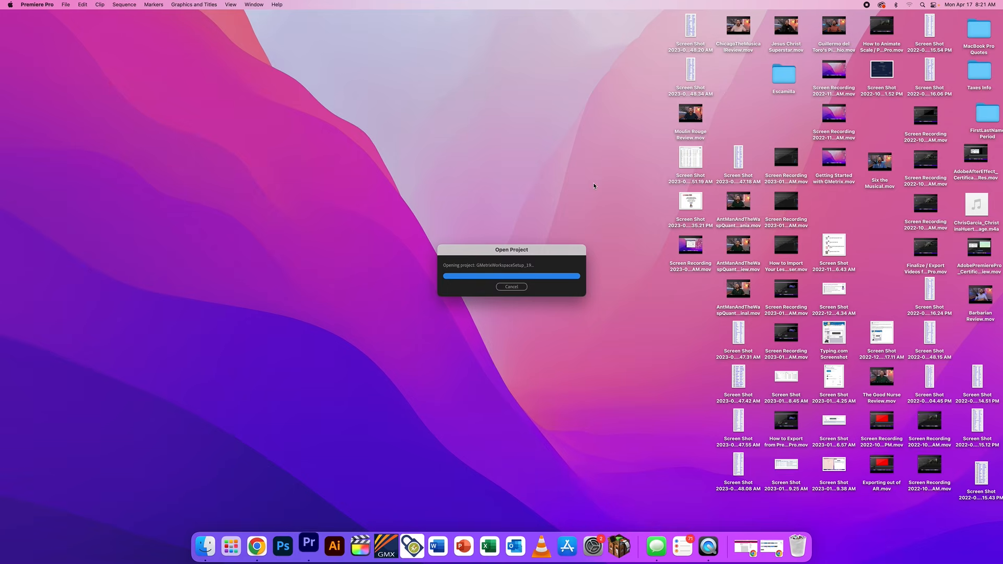
click(602, 188)
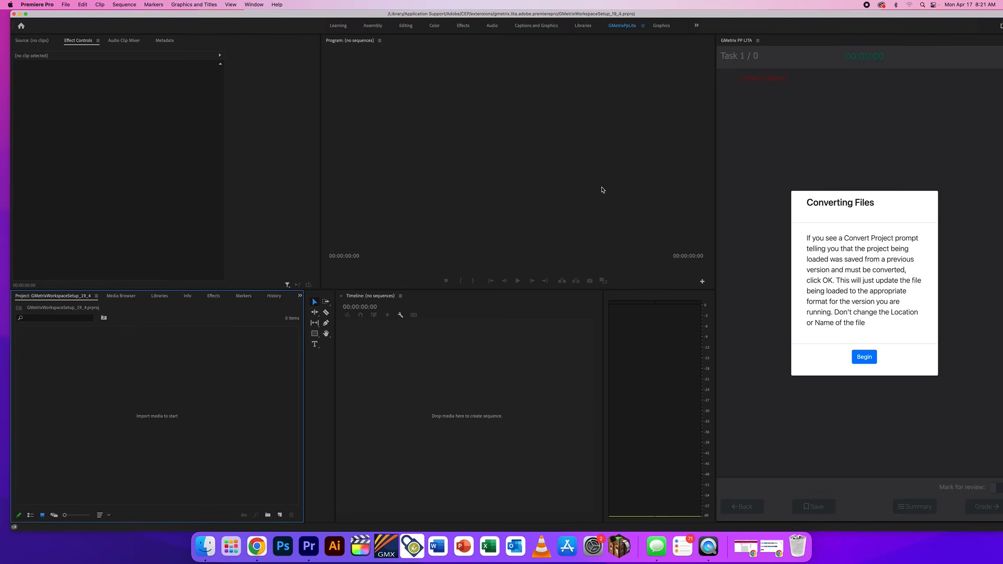
click(864, 358)
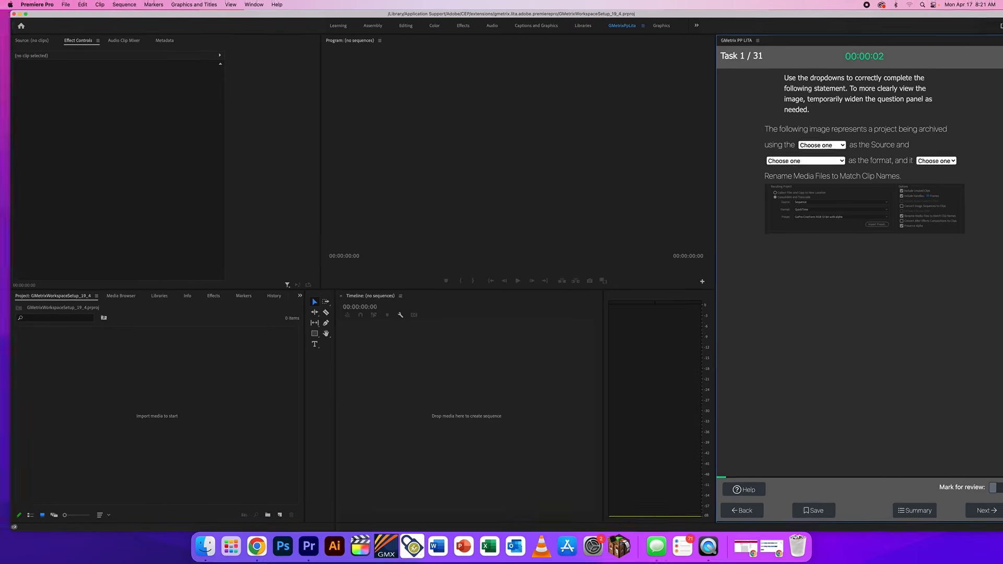
Show the help for task 1 and complete its statement with Sequence as the source and Quicktime as the format.
click(745, 493)
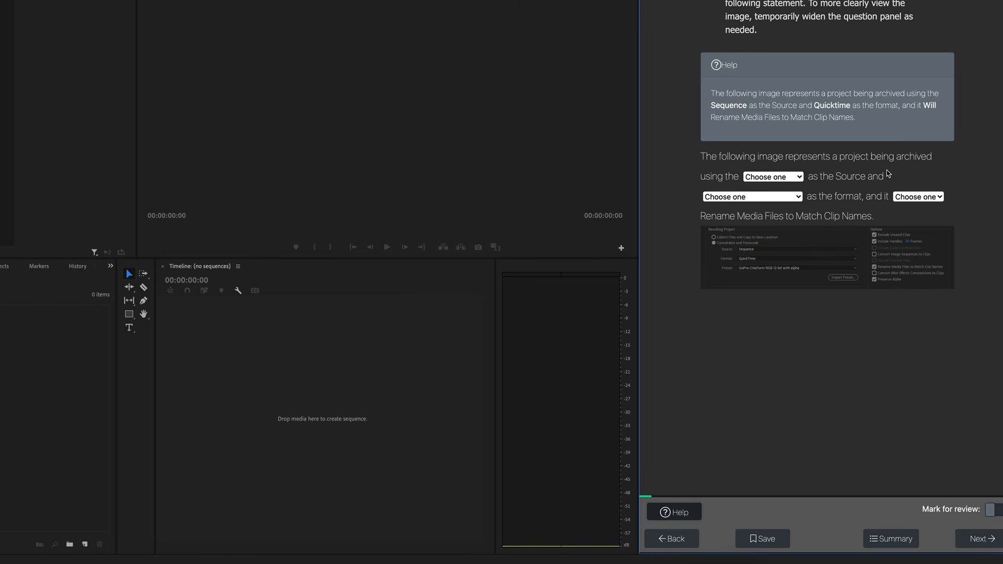
click(778, 177)
click(770, 187)
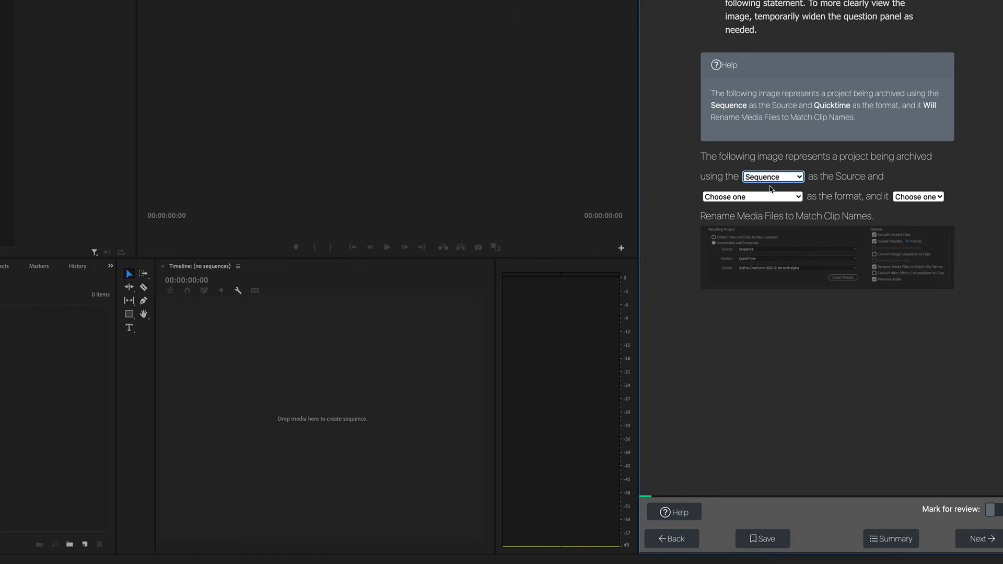
click(776, 201)
click(776, 202)
click(769, 197)
click(734, 227)
click(742, 204)
click(742, 226)
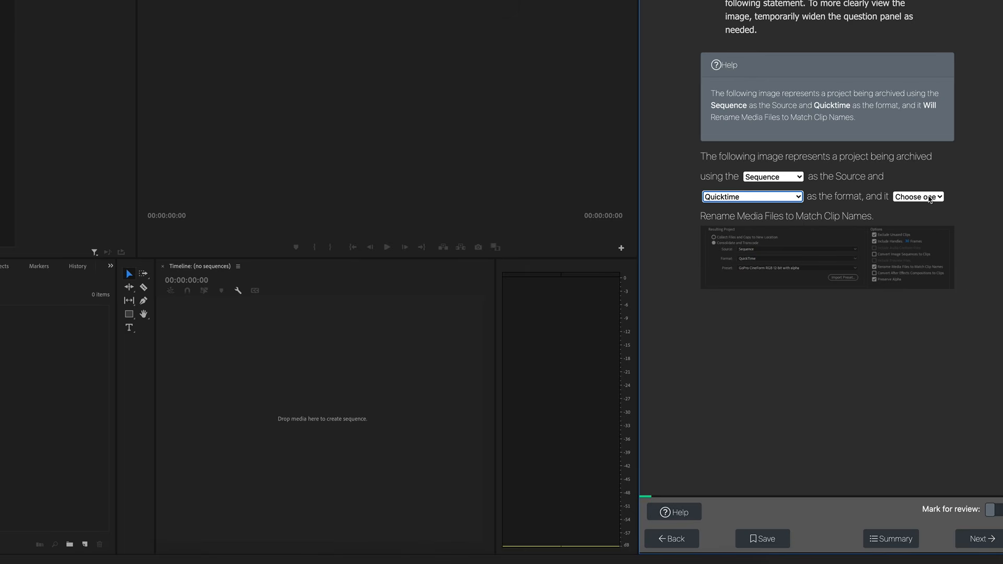
Complete the media file renaming part of the statement with Will, submit the answer and continue to task 2.
click(930, 199)
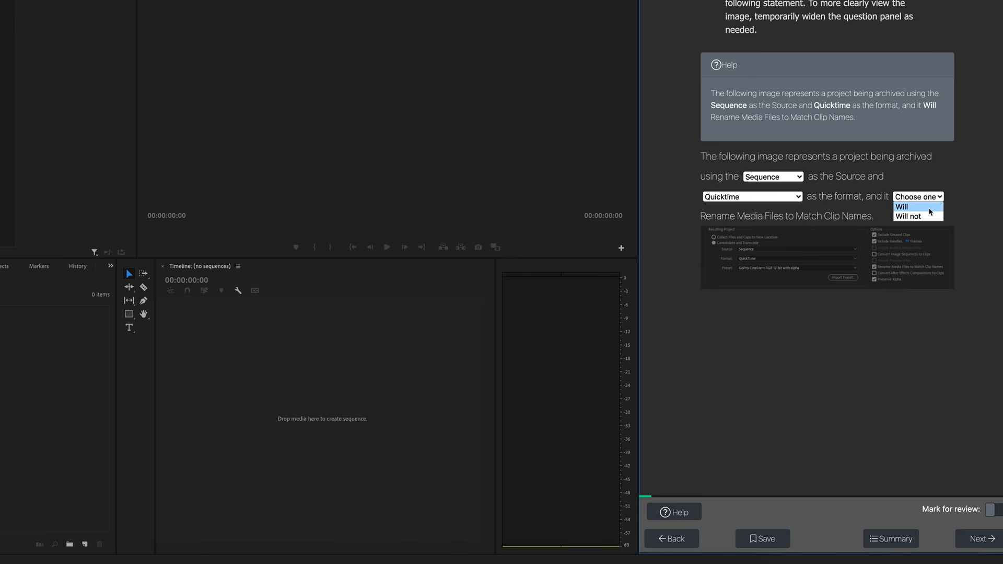
click(936, 210)
click(925, 212)
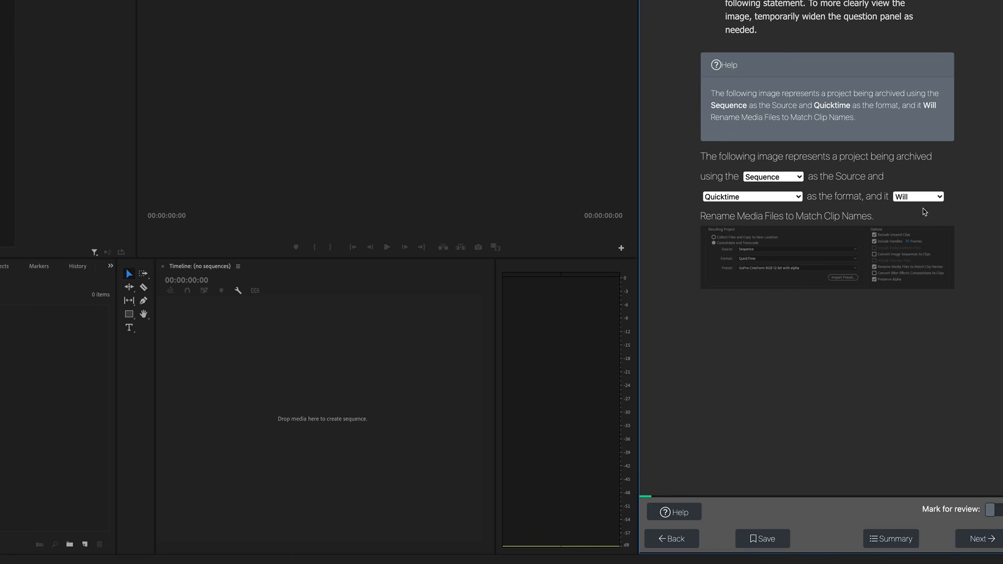
click(979, 543)
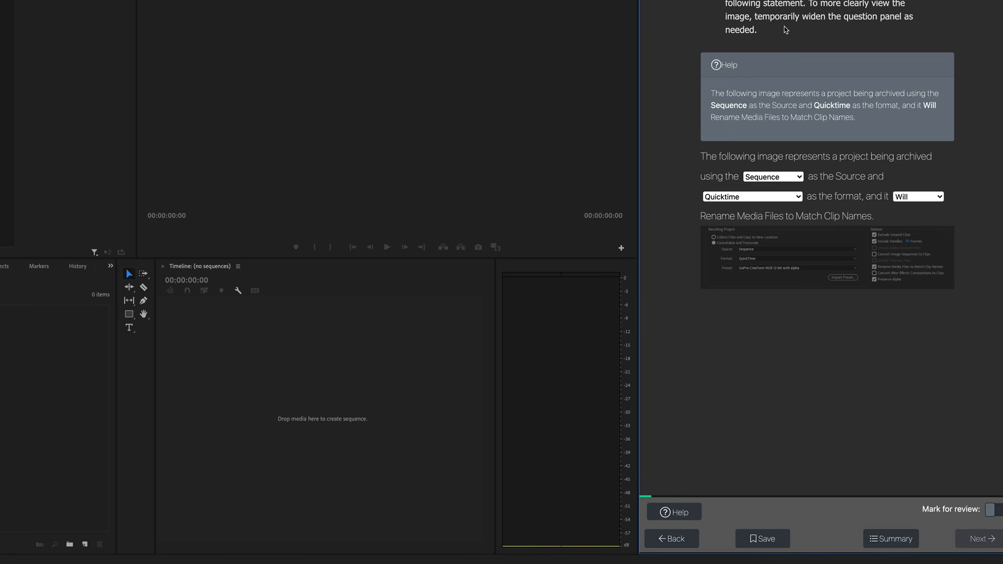
click(967, 275)
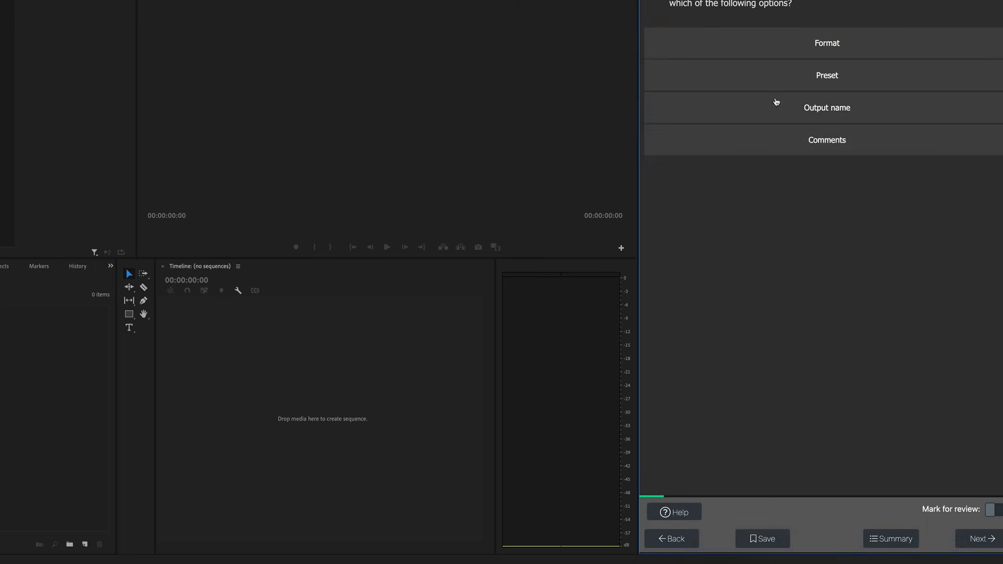
Show the help for task 2, answer the single-frame JPG export question with Format, submit it and continue.
click(771, 138)
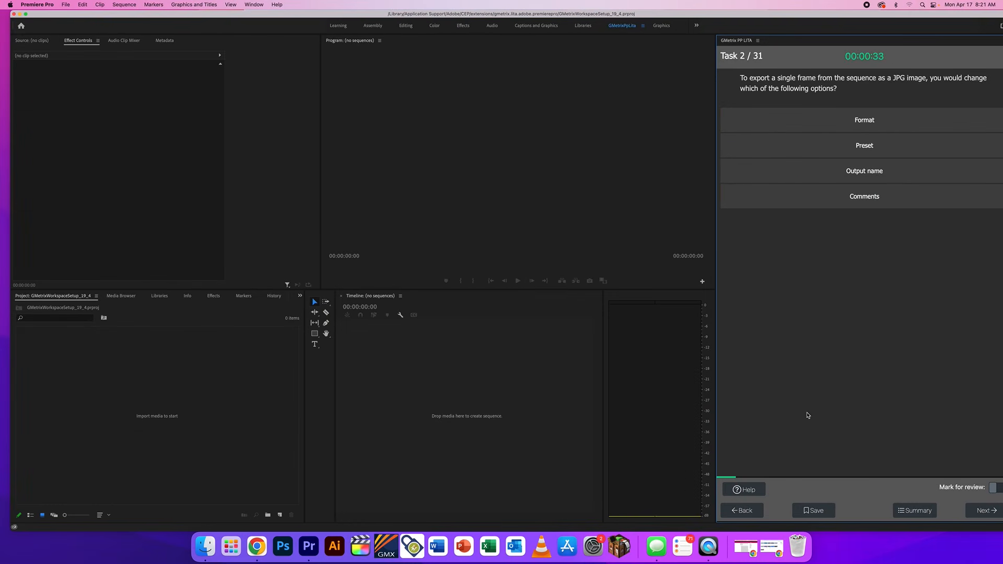
click(746, 490)
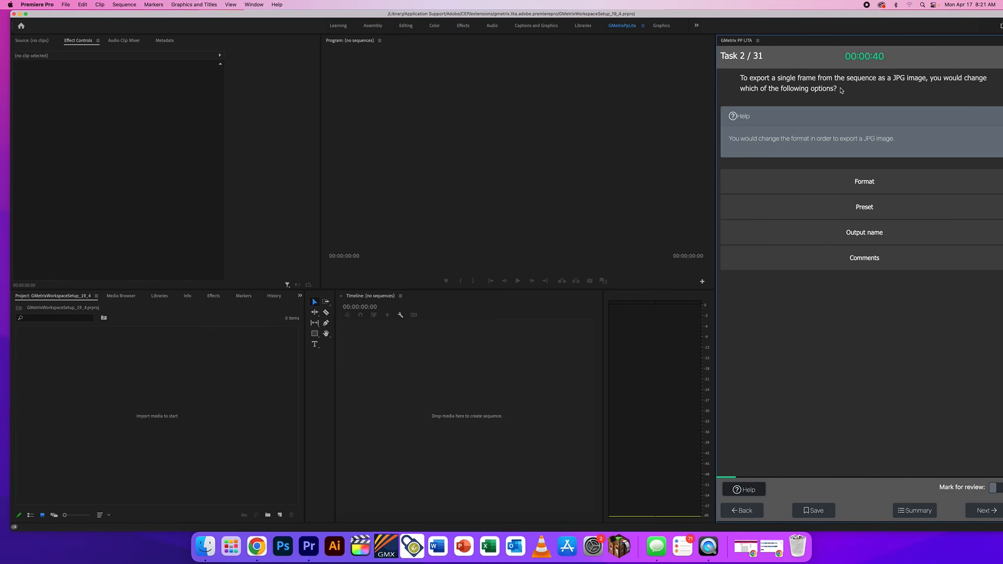
double_click(801, 138)
click(888, 185)
click(887, 185)
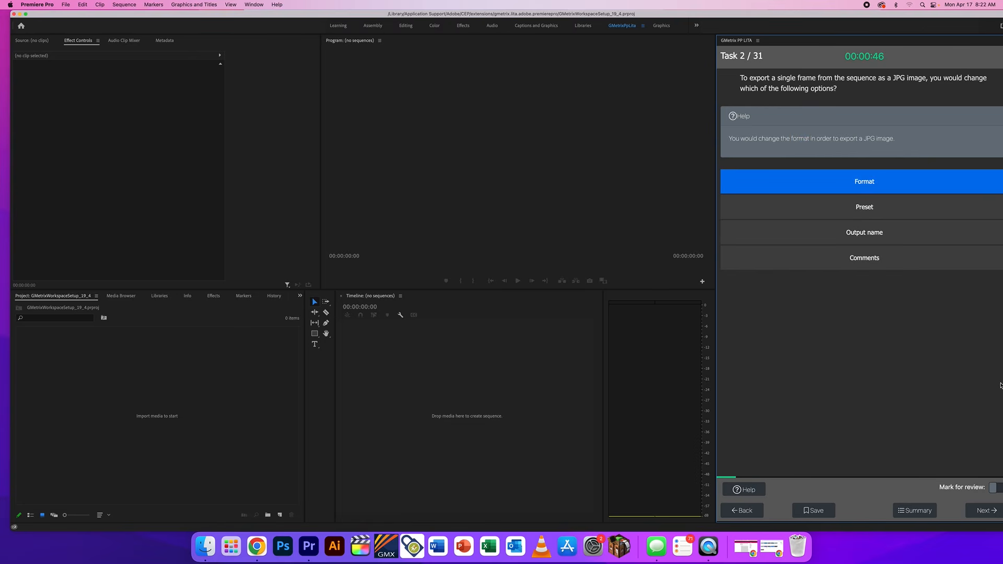
click(988, 511)
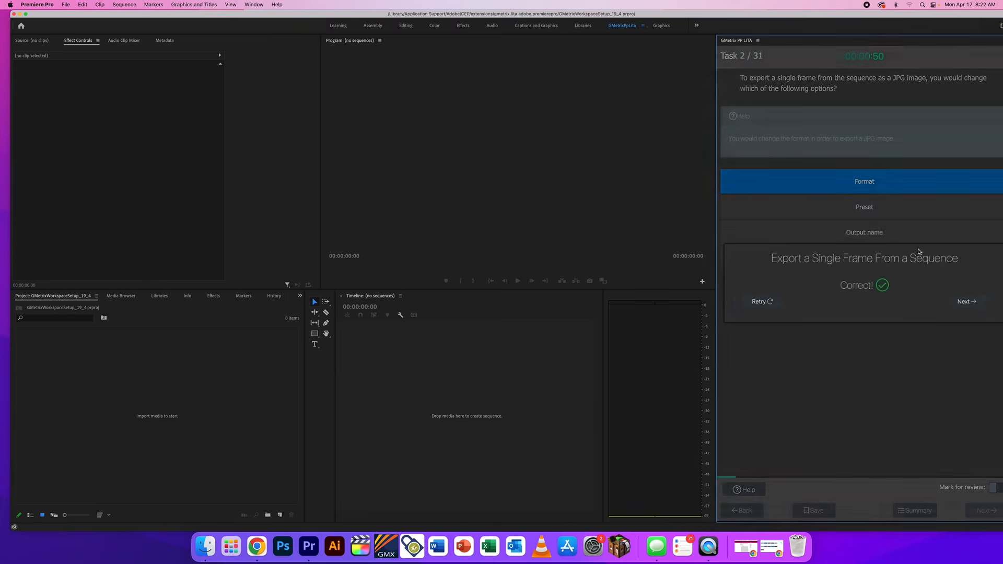
click(985, 304)
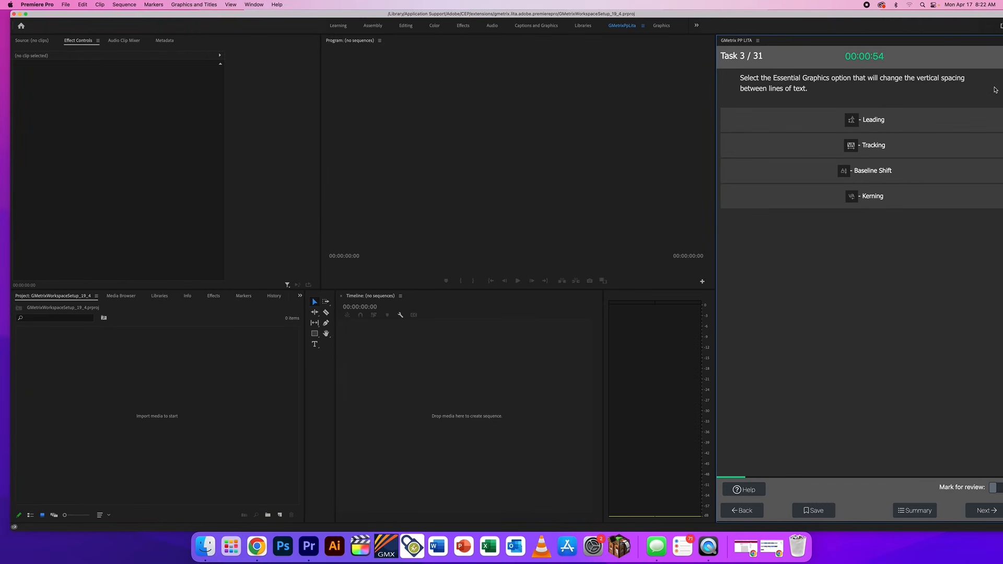
Show the help for task 3, answer the vertical text spacing question with Leading, submit it and continue.
click(747, 494)
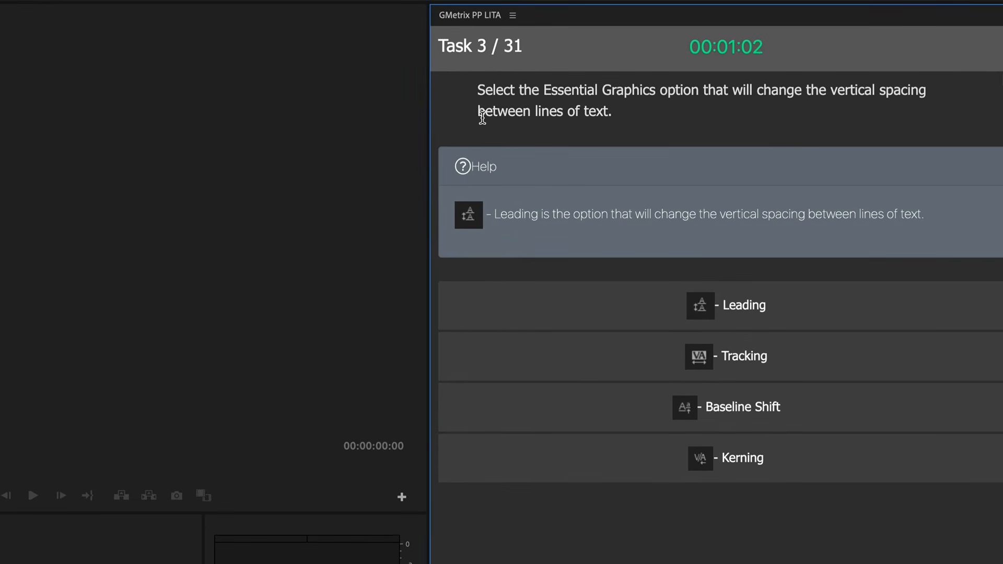
click(762, 307)
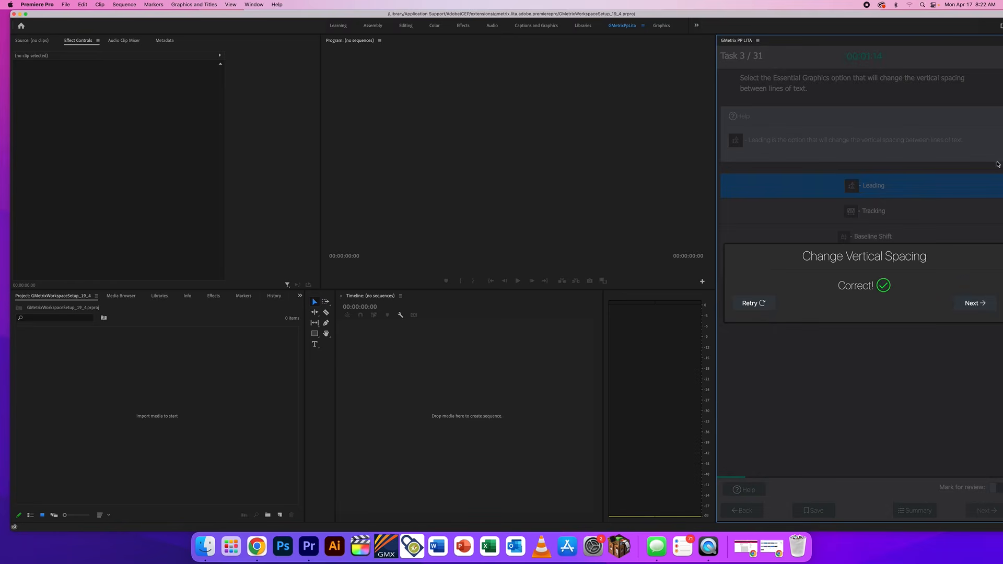
click(973, 304)
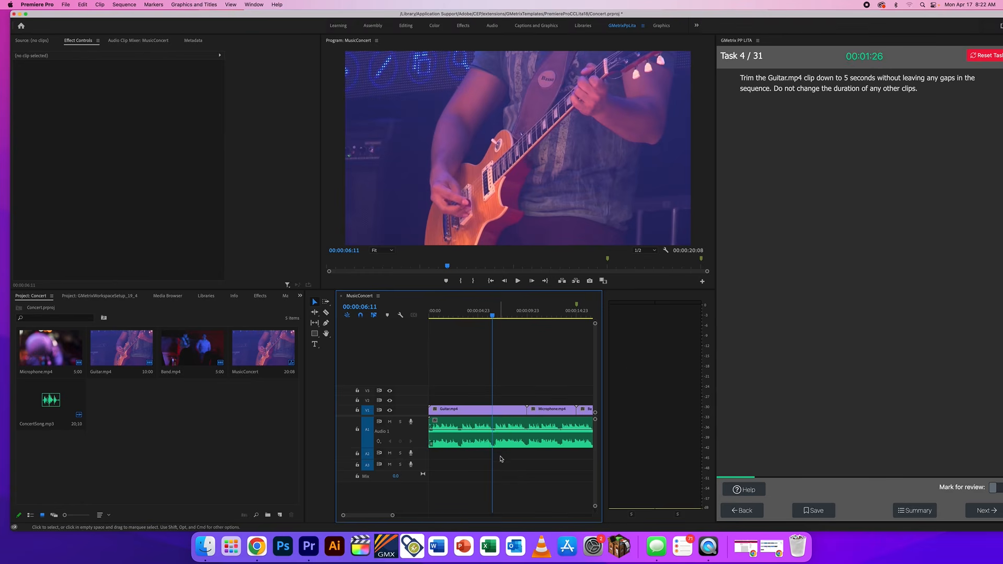
Examine the clips in the MusicConcert sequence, show the help for task 4 and highlight the requirement about leaving no gaps.
scroll(538, 418, down, 3)
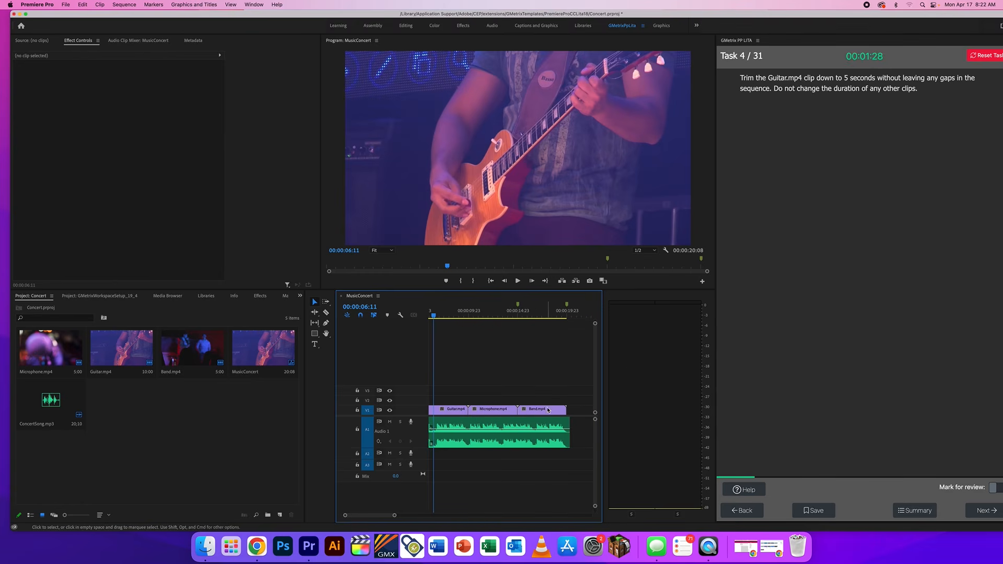
scroll(491, 415, up, 3)
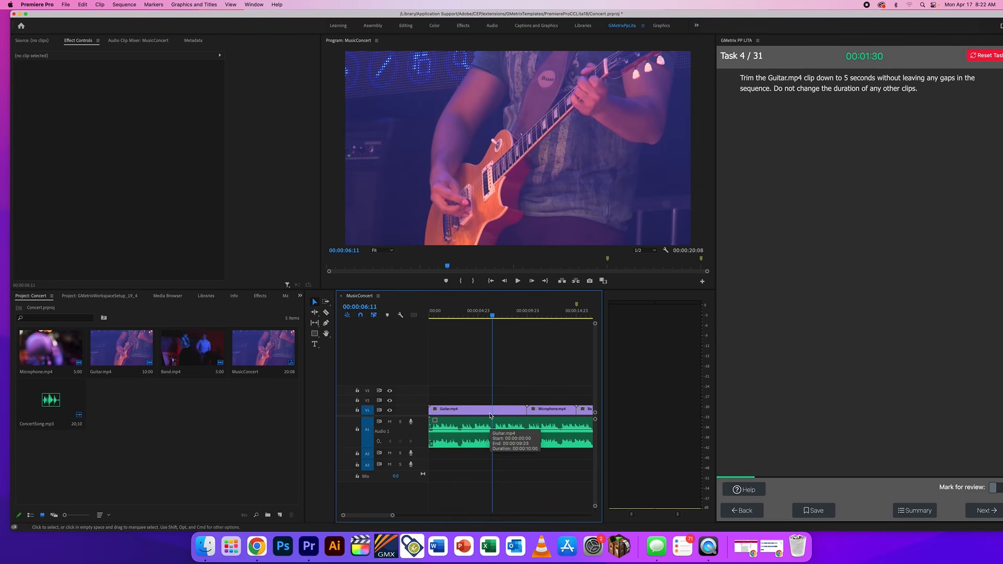
click(732, 489)
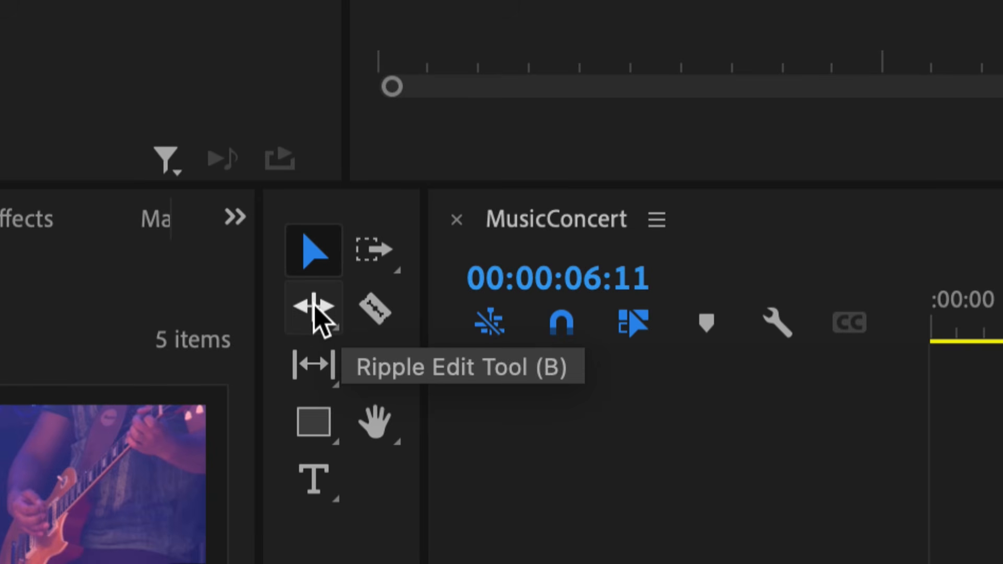
click(314, 310)
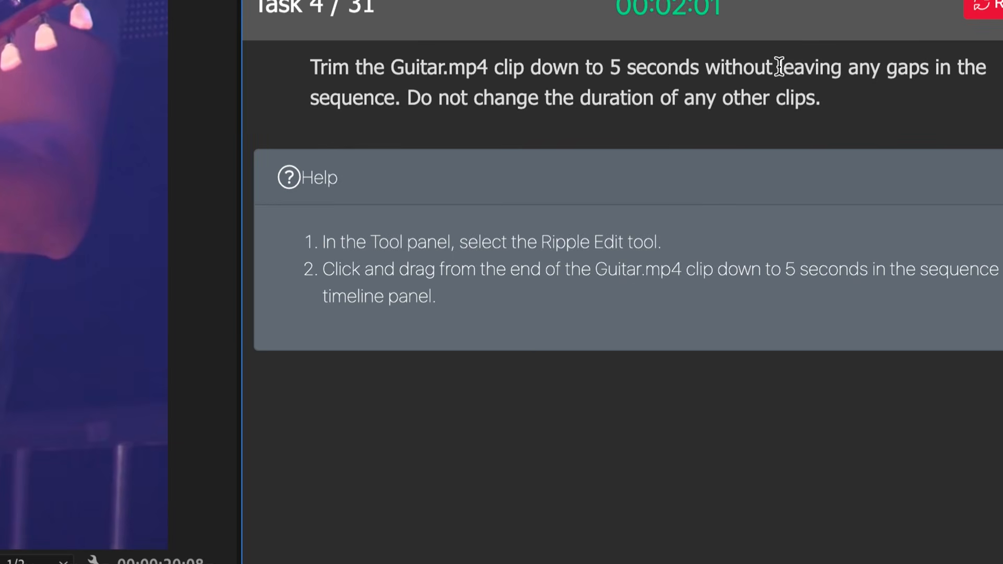
drag(779, 67, 400, 103)
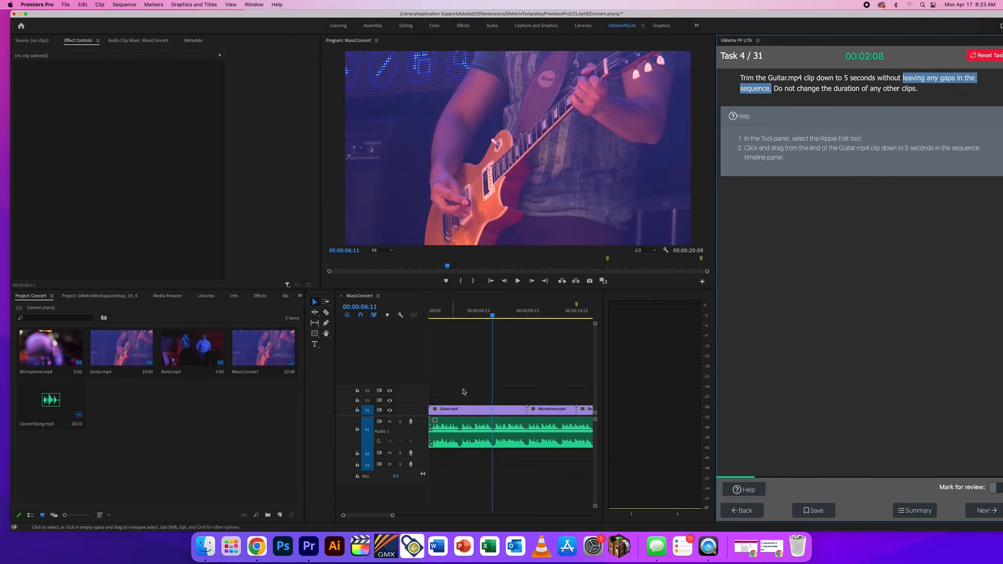
scroll(511, 399, down, 5)
scroll(511, 399, up, 5)
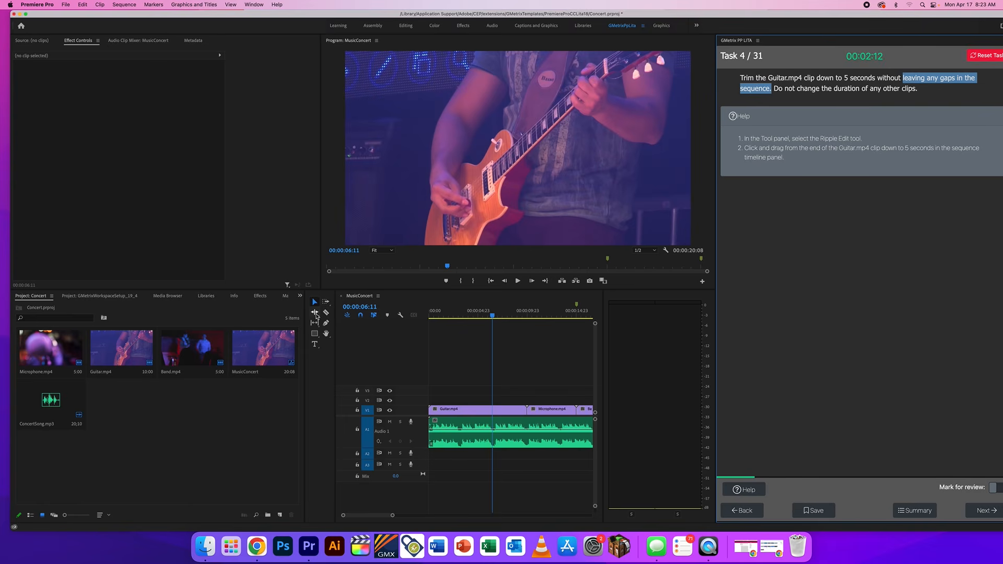
Trim the end of the Guitar.mp4 clip to 5 seconds with the Ripple Edit tool.
click(314, 312)
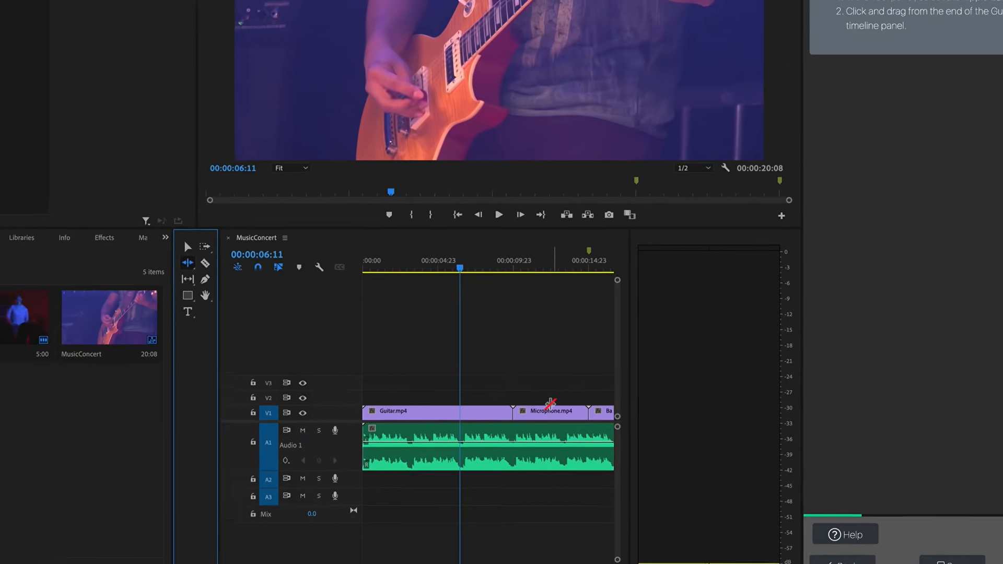
scroll(550, 410, down, 3)
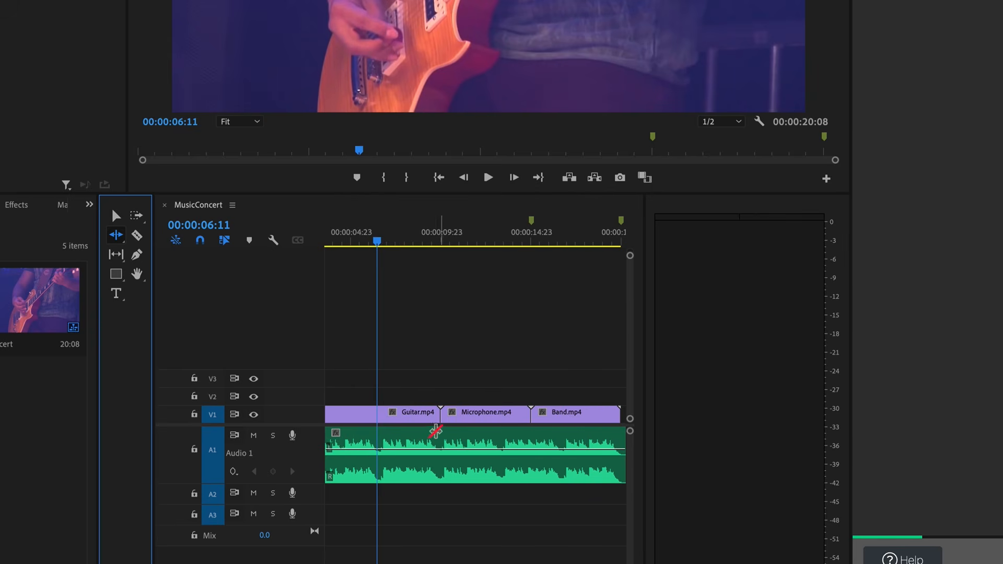
scroll(437, 432, down, 5)
scroll(438, 432, up, 5)
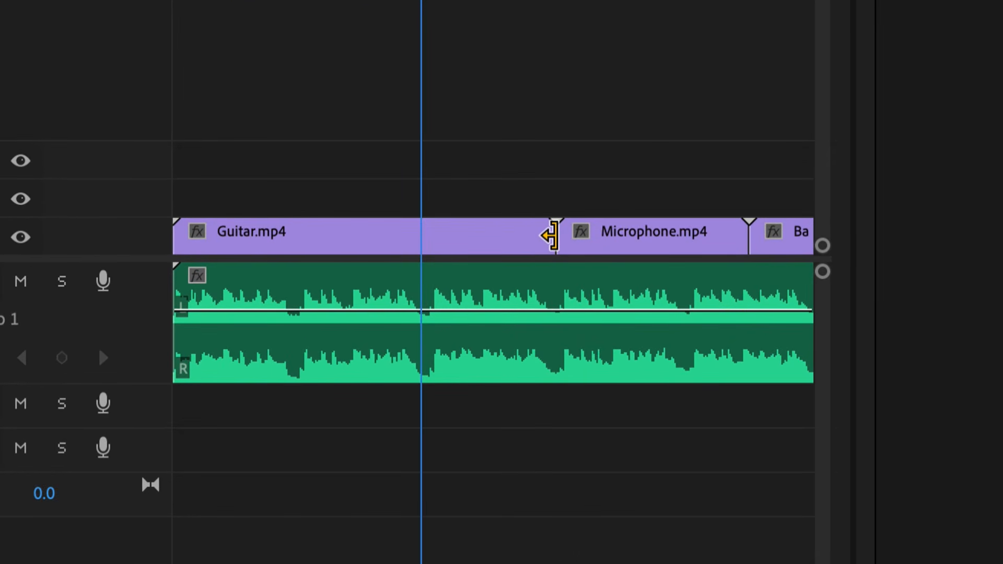
drag(549, 236, 358, 235)
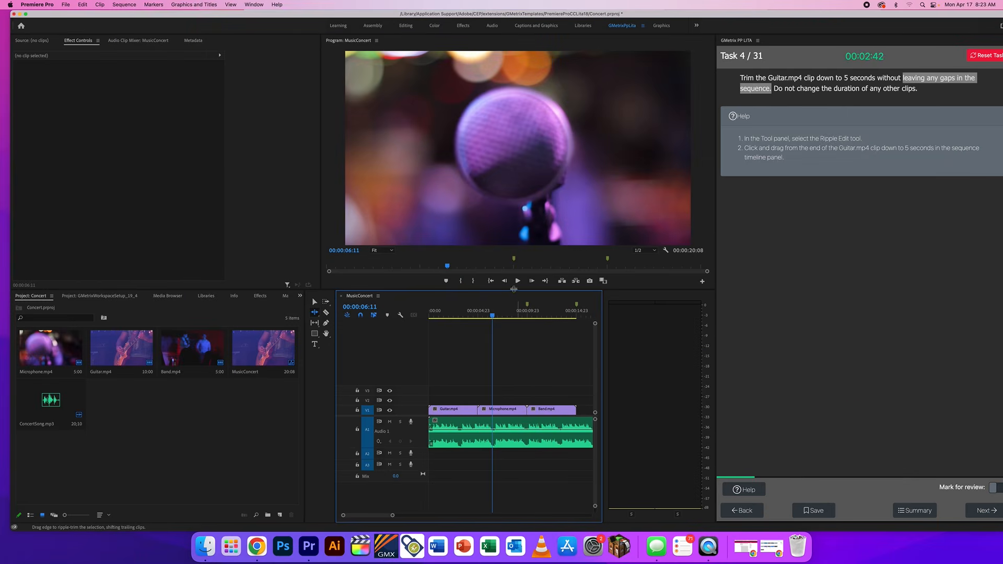
Move the playhead to 00:00:04:19, near the end of the Guitar.mp4 clip, and submit task 4 for grading.
click(480, 314)
drag(480, 315, 476, 316)
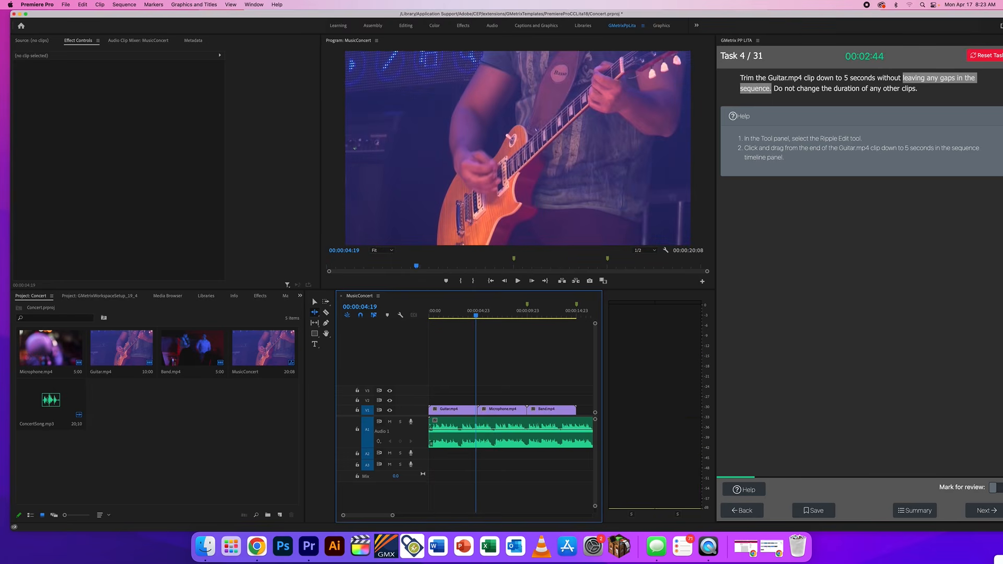
click(986, 515)
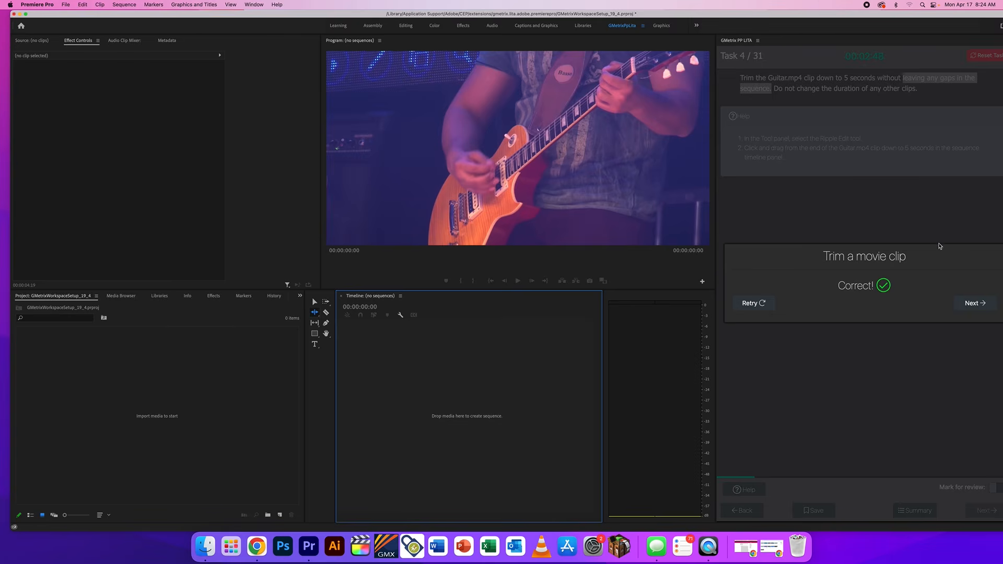
Continue to task 5, move the playhead to 00:00:12:14 over the Microphone.mp4 clip and highlight the required scale of 150.
click(971, 303)
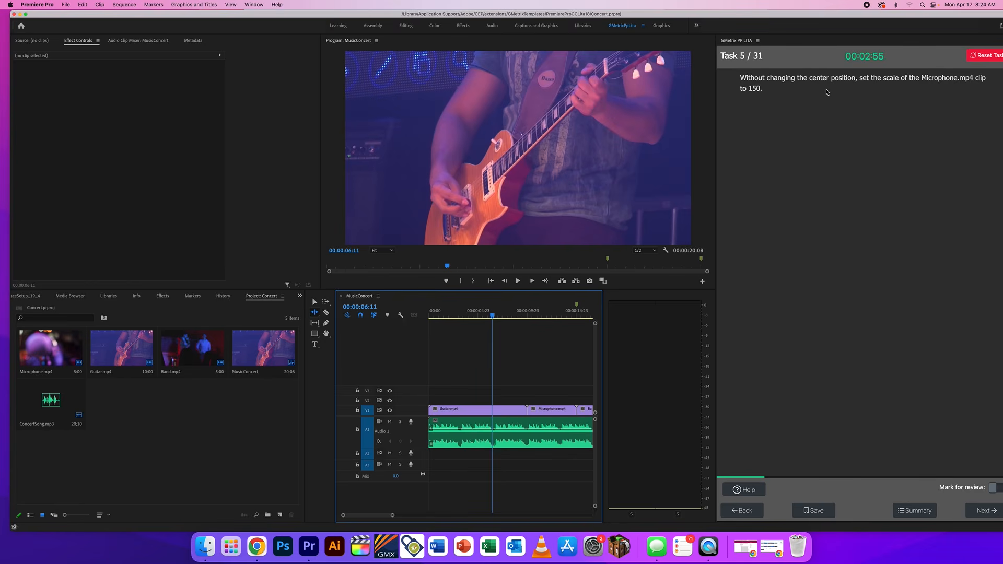
drag(495, 315, 555, 316)
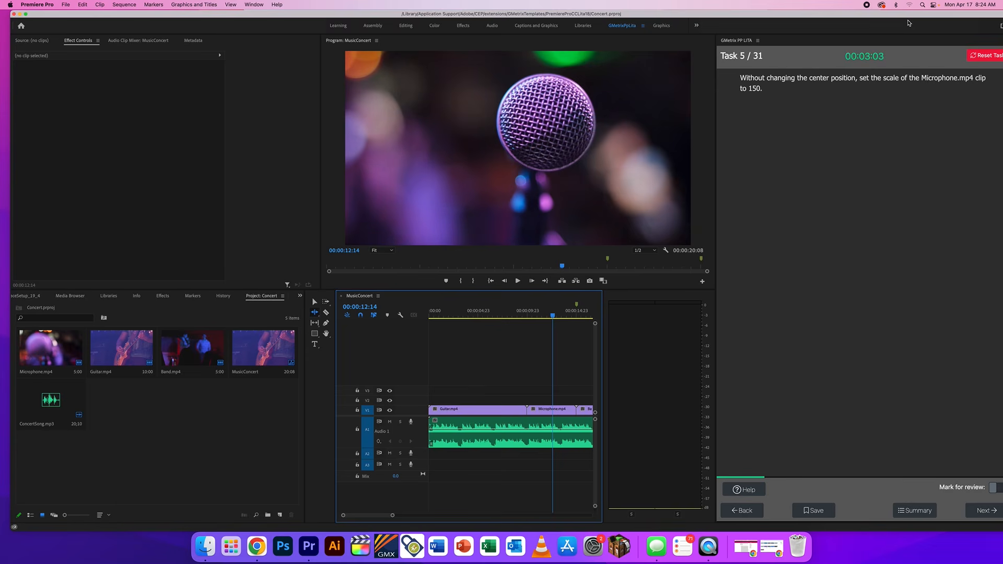
drag(748, 89, 766, 92)
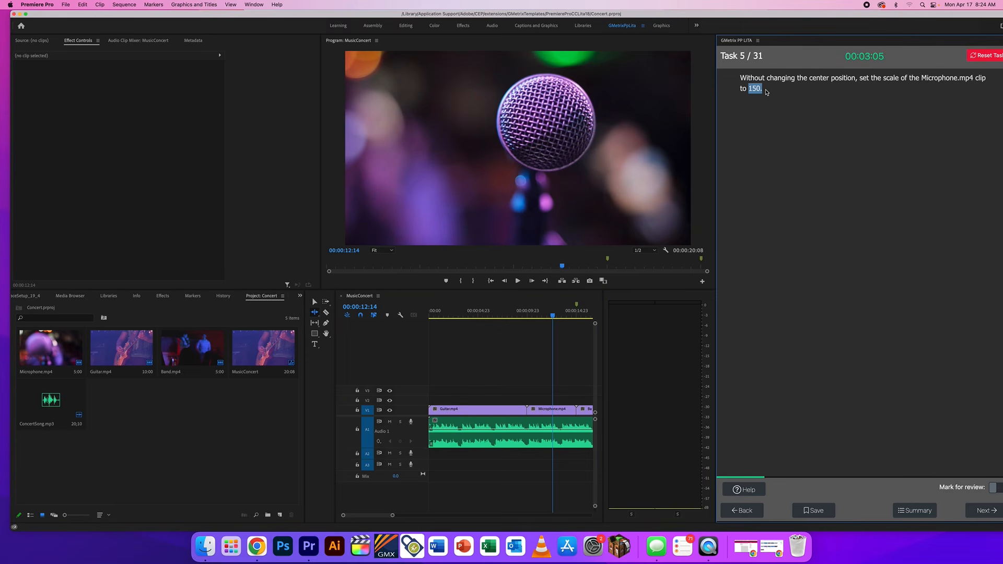
Set the Microphone.mp4 clip's Scale to 150 and submit task 5 for grading.
click(315, 302)
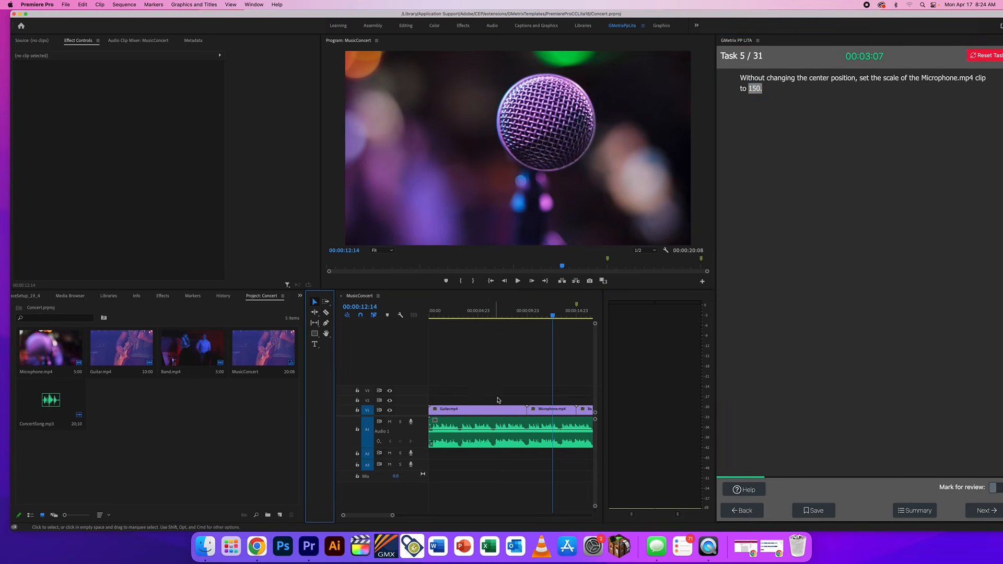
click(562, 413)
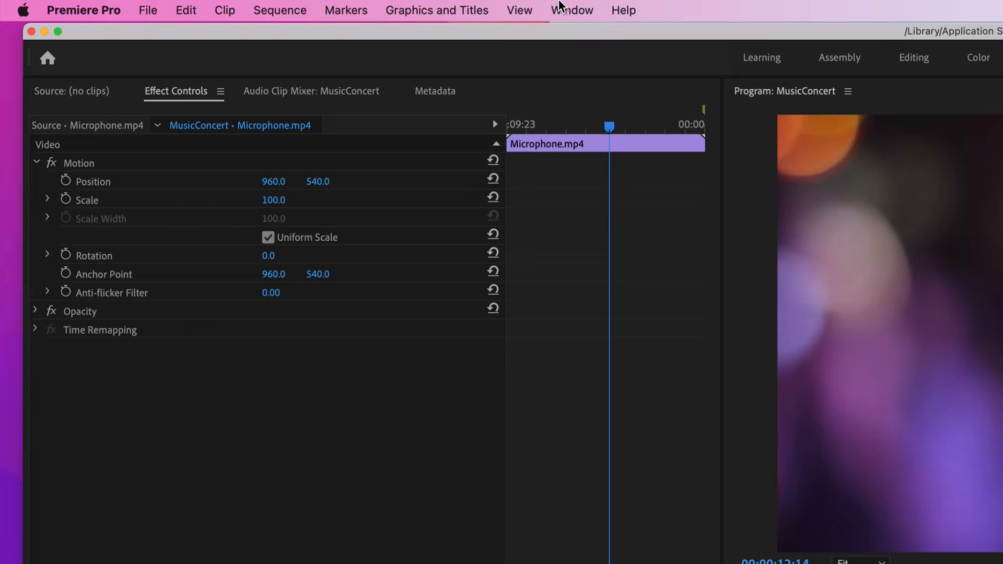
click(559, 8)
click(561, 8)
click(101, 205)
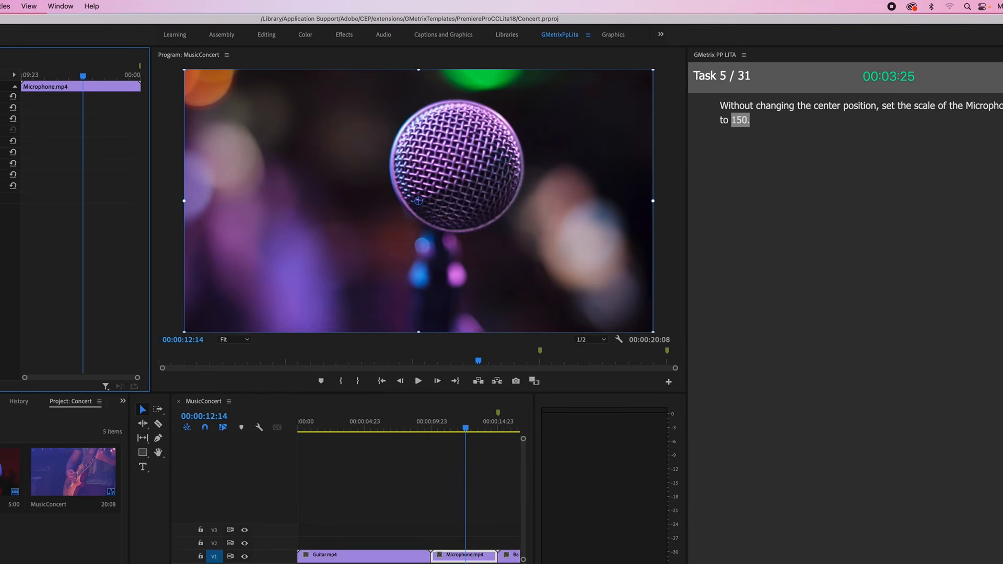
key(Return)
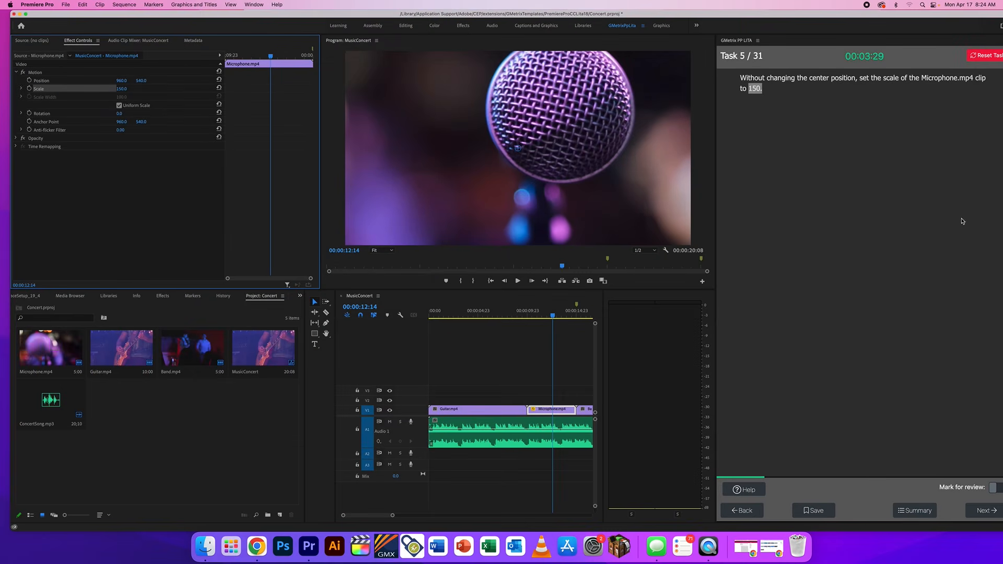
click(987, 512)
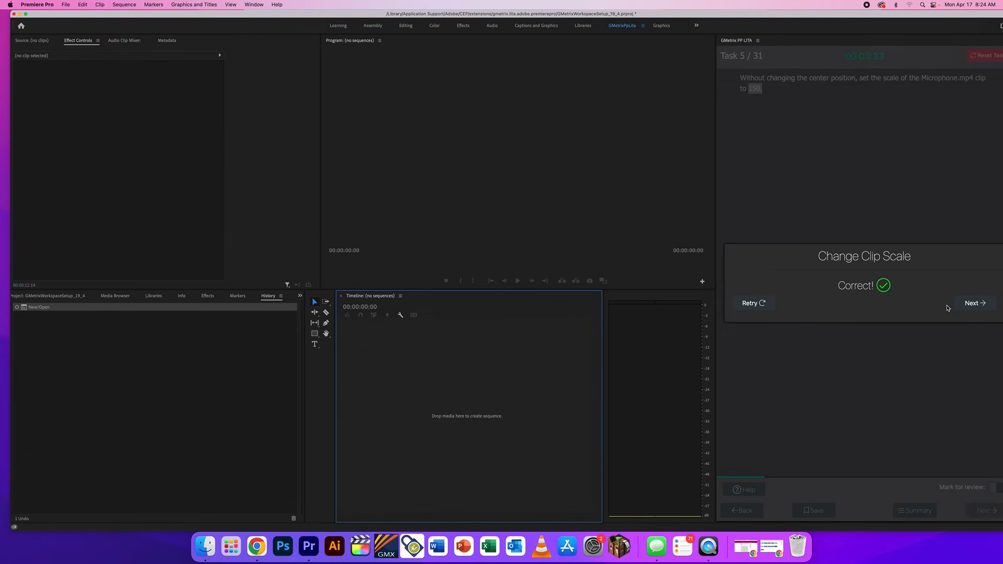
Continue to task 6 and create a 1920 by 1080 adjustment layer at 23.976 fps with square pixels.
click(971, 303)
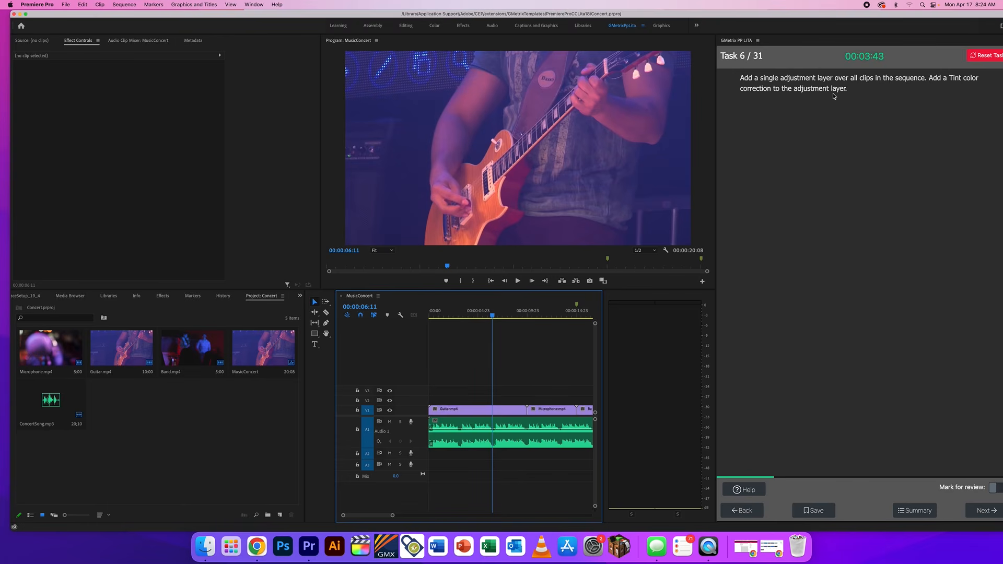
click(282, 516)
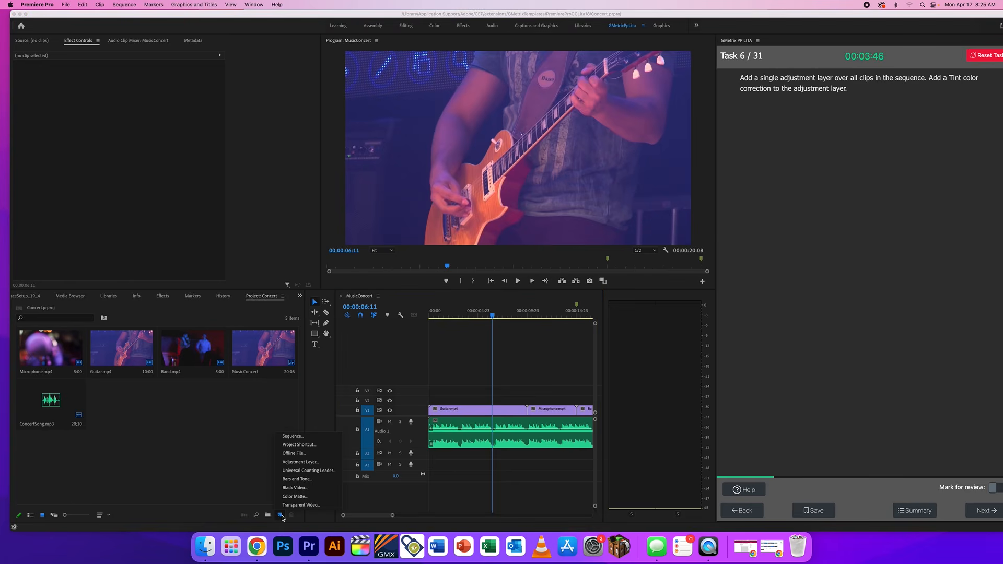
click(304, 463)
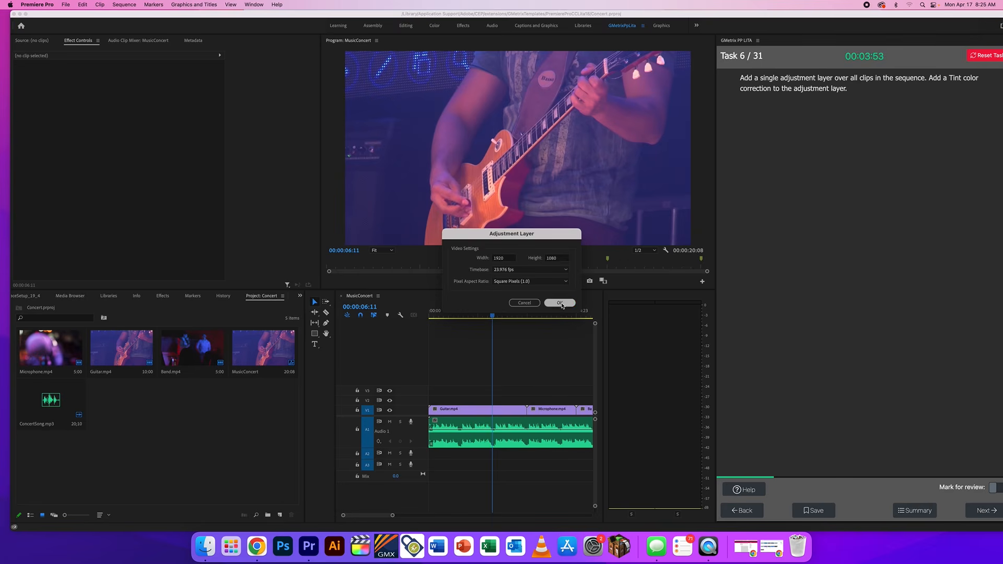
click(559, 303)
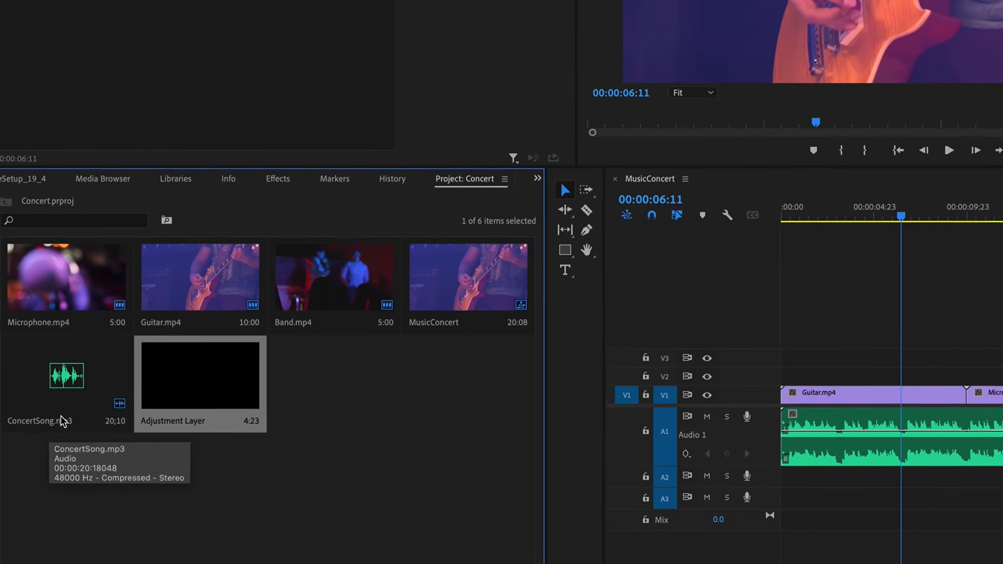
Place the adjustment layer on track V2 at the sequence start and extend it to the end of the Band.mp4 clip.
drag(152, 407, 793, 380)
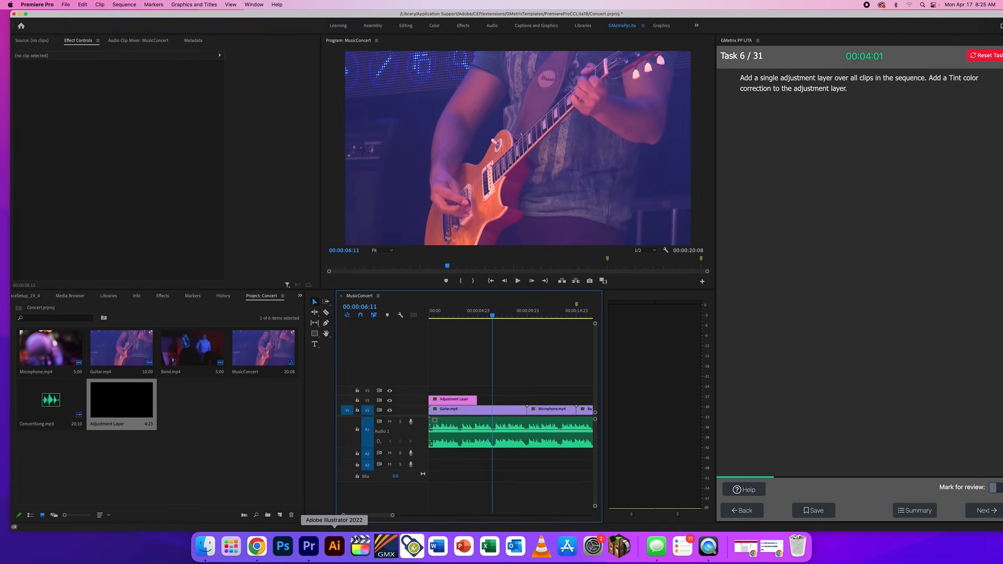
drag(393, 516, 405, 515)
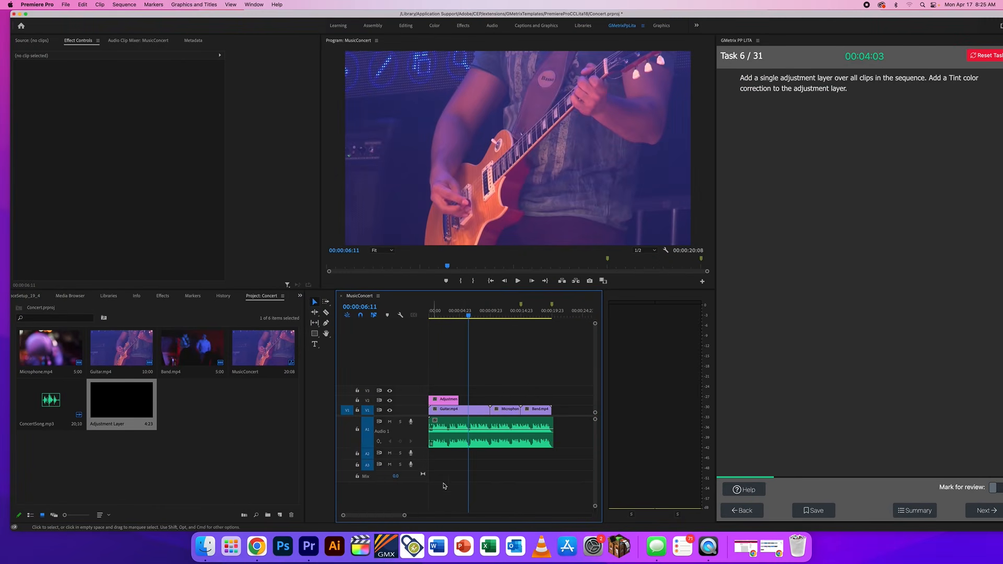
drag(458, 401, 550, 401)
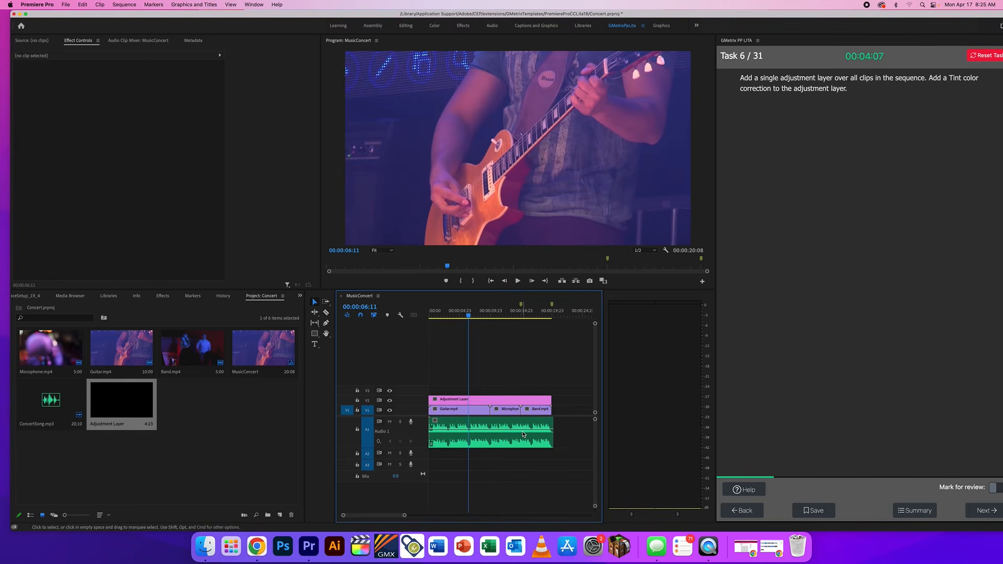
Examine the adjustment layer's coverage of the Guitar.mp4, Microphone.mp4 and Band.mp4 clips along the timeline.
scroll(523, 434, right, 10)
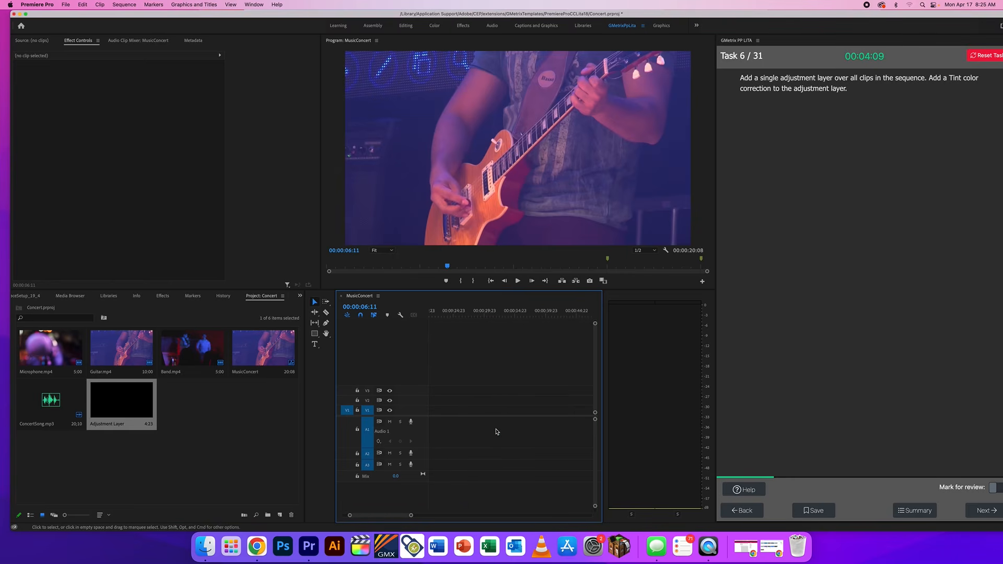
scroll(497, 432, left, 12)
scroll(497, 432, right, 20)
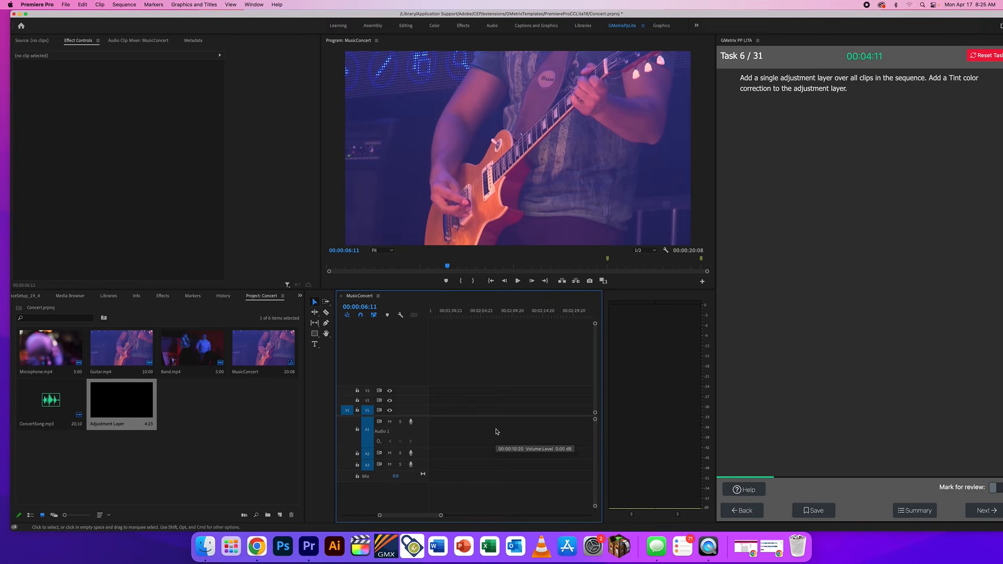
scroll(497, 432, left, 20)
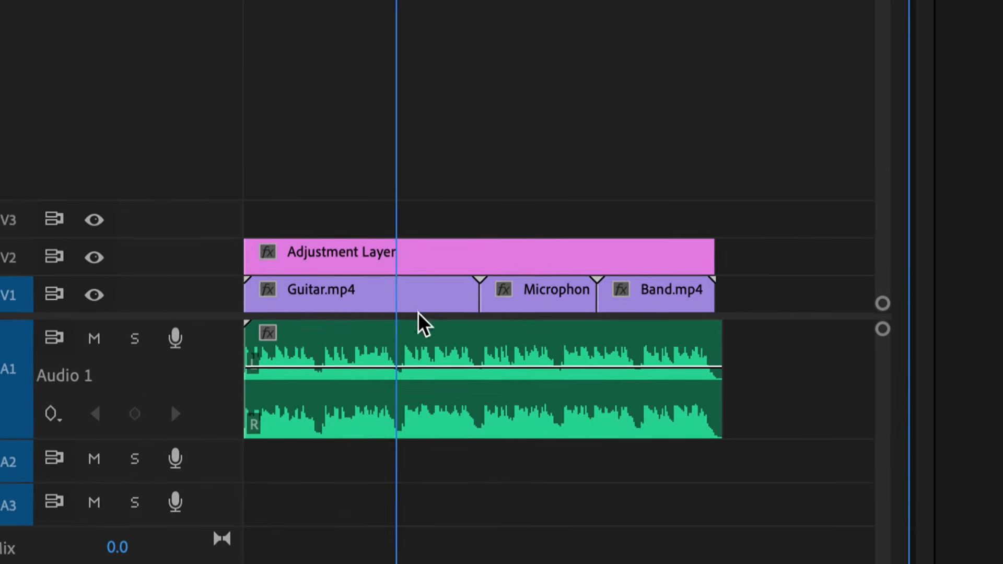
click(346, 268)
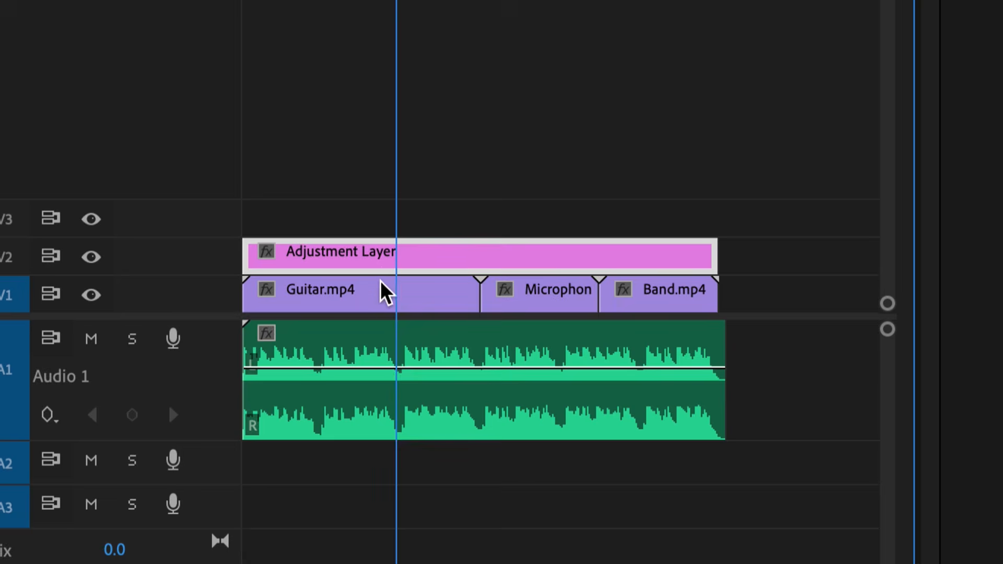
click(371, 293)
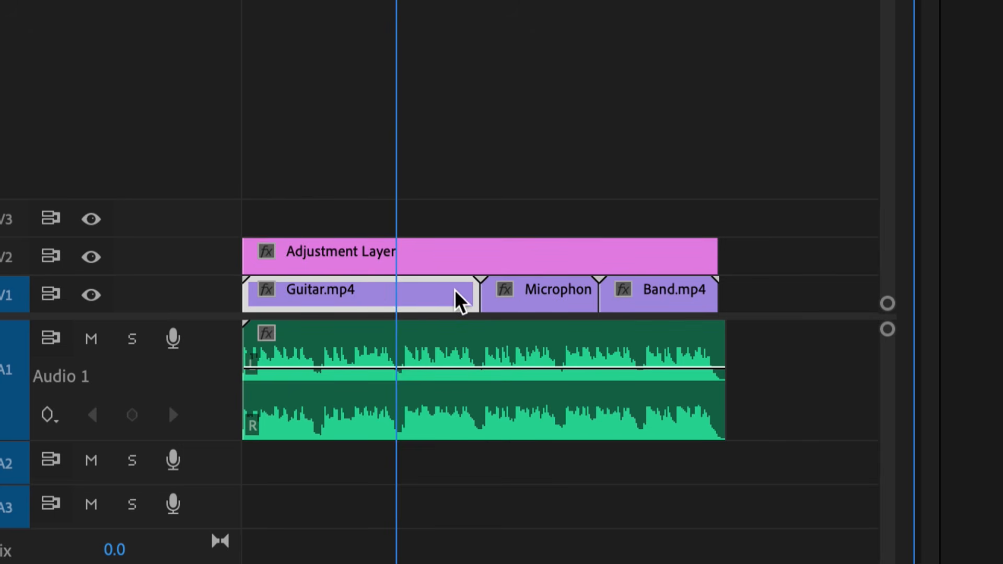
click(527, 290)
click(646, 290)
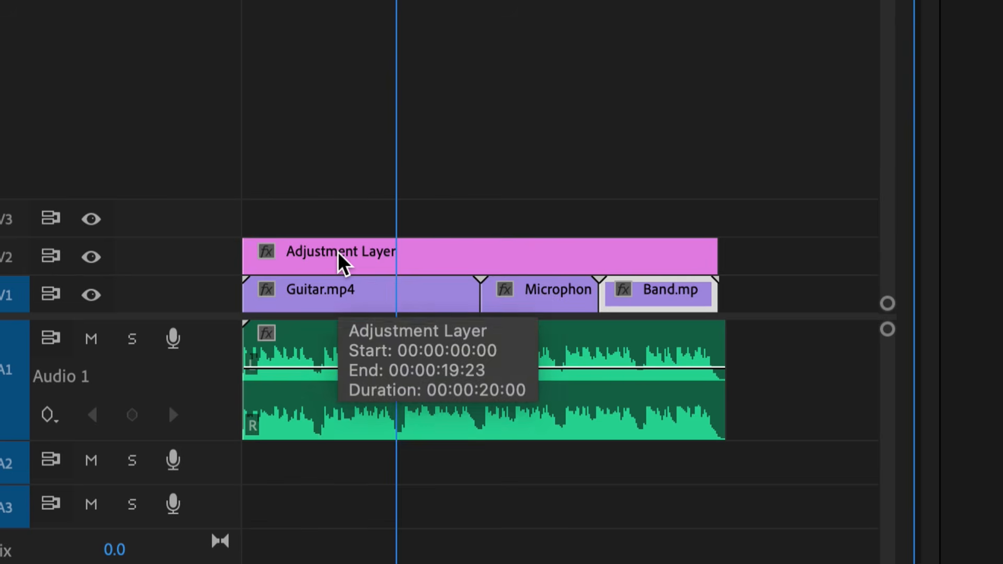
Find the Tint color correction effect, apply it to the adjustment layer and preview the sequence at 00:00:18:01.
click(412, 261)
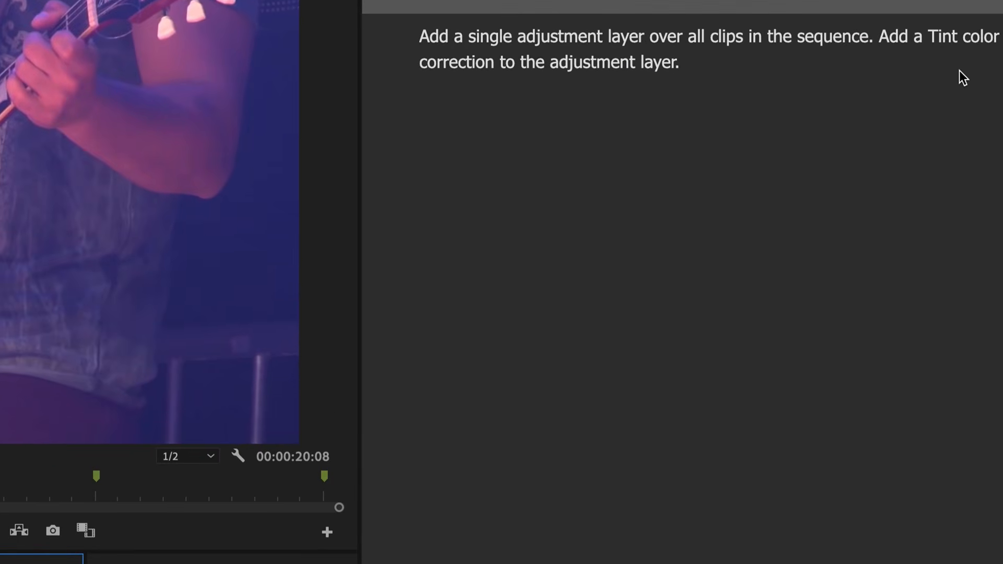
drag(927, 36, 1001, 38)
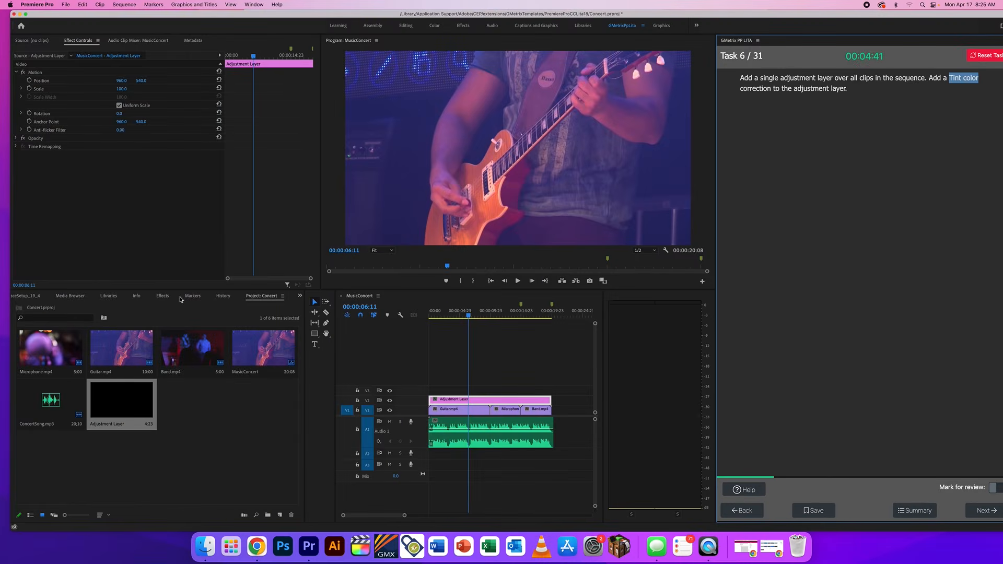
click(161, 296)
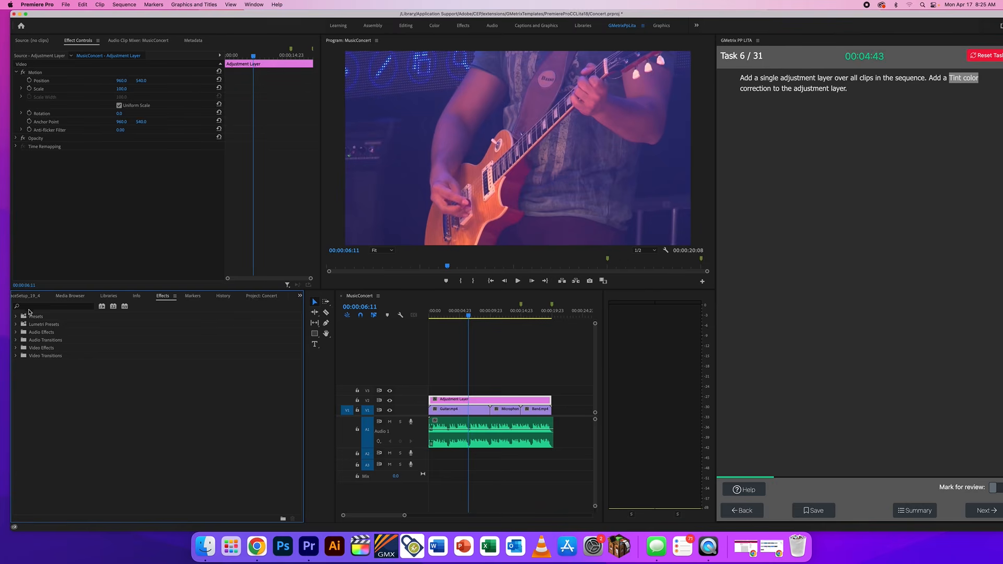
click(31, 308)
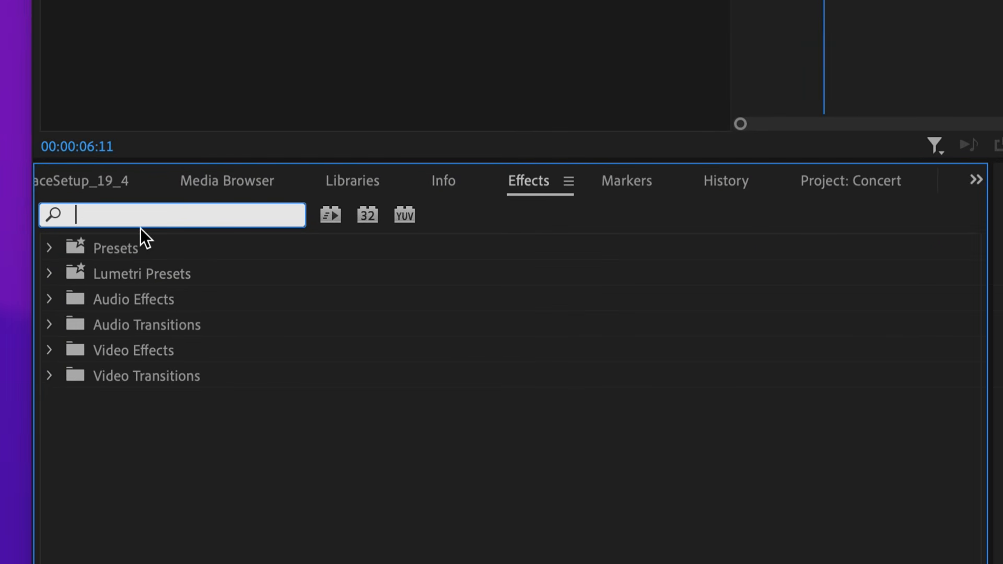
text(tint)
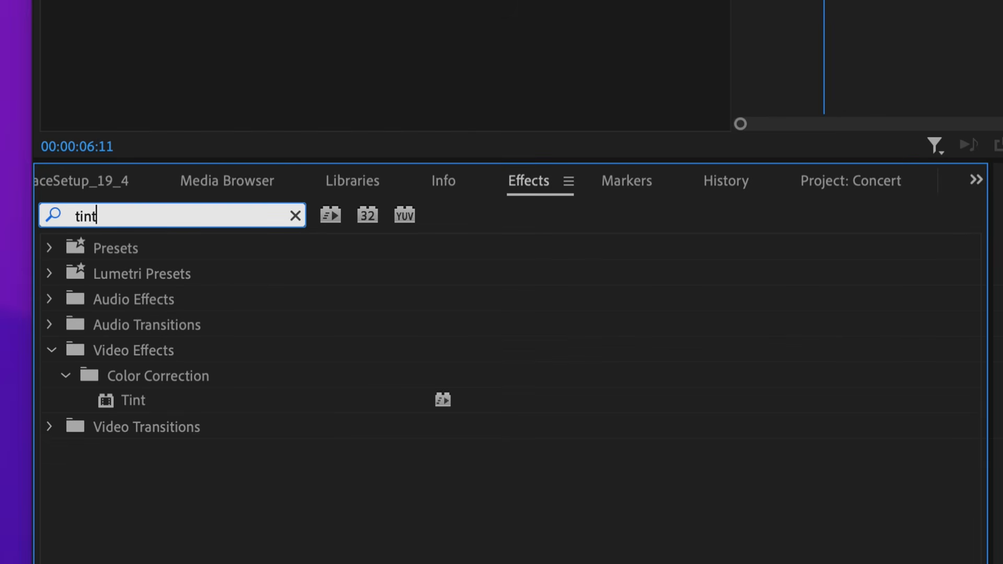
click(128, 403)
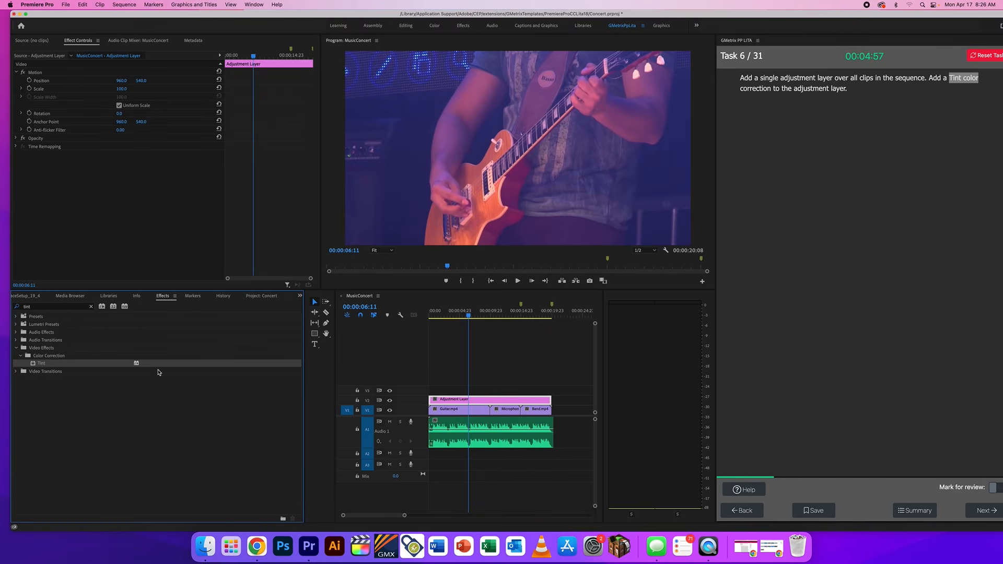
drag(82, 376, 499, 401)
drag(469, 319, 541, 319)
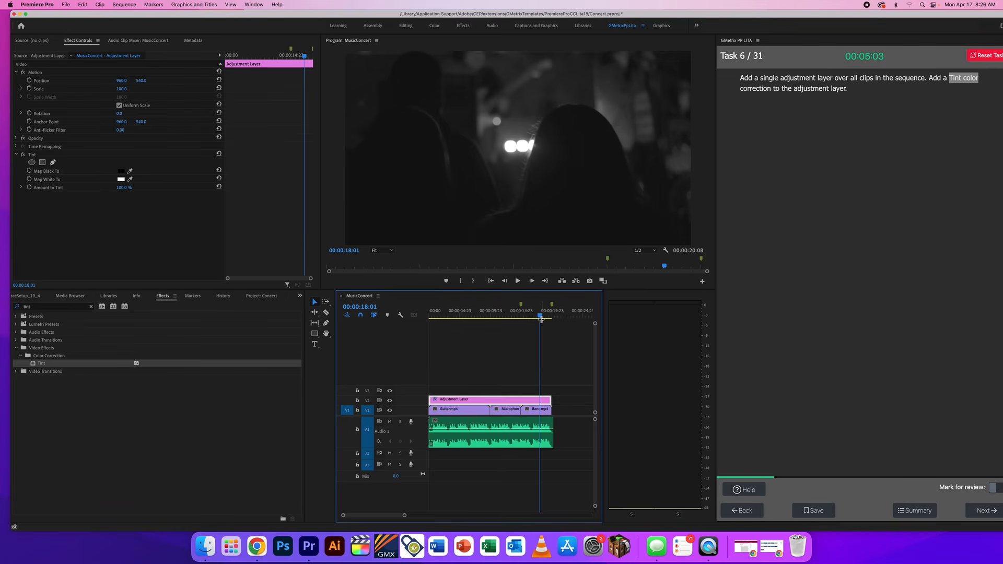
Clear the effects search and submit task 6 for grading.
click(91, 306)
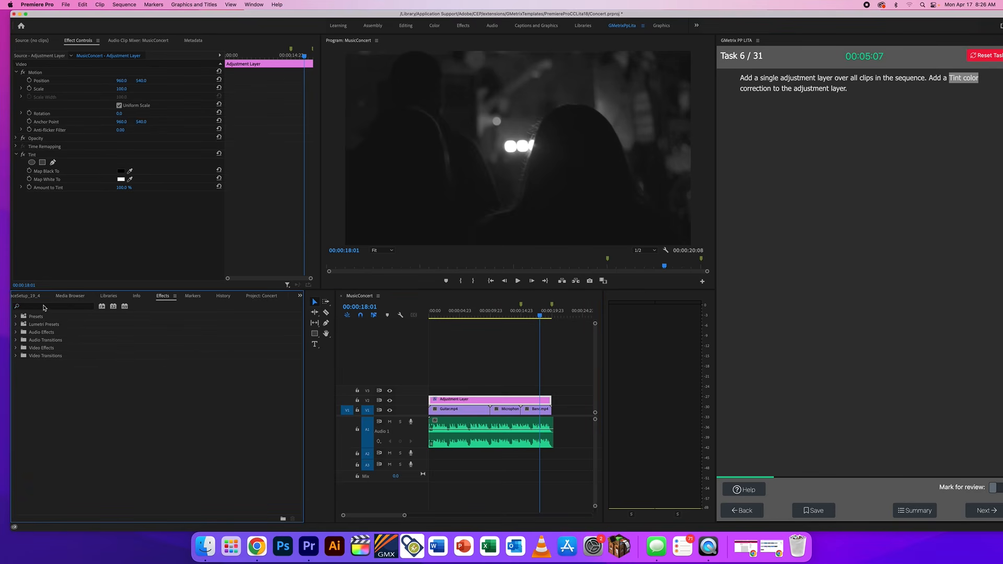
click(30, 307)
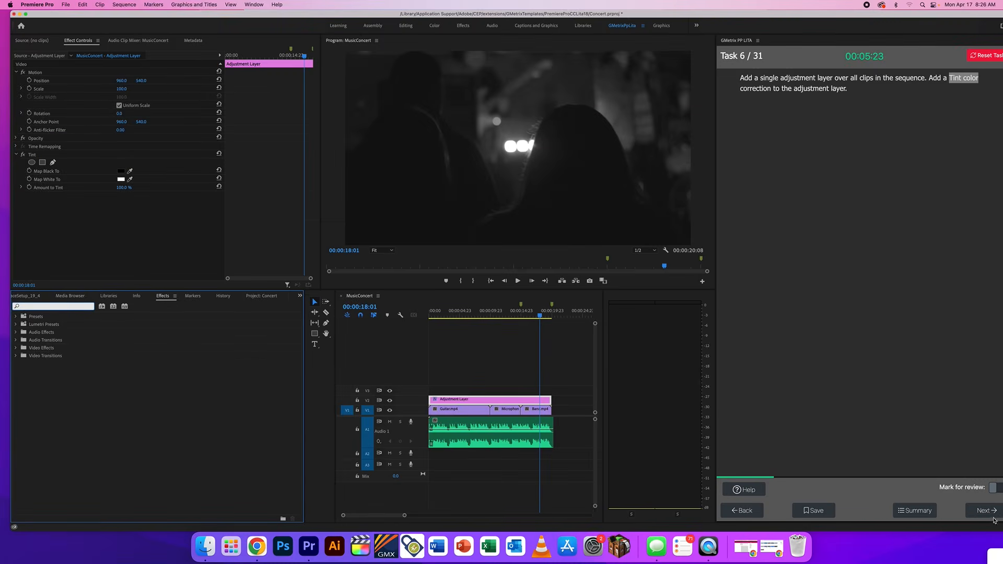
click(987, 512)
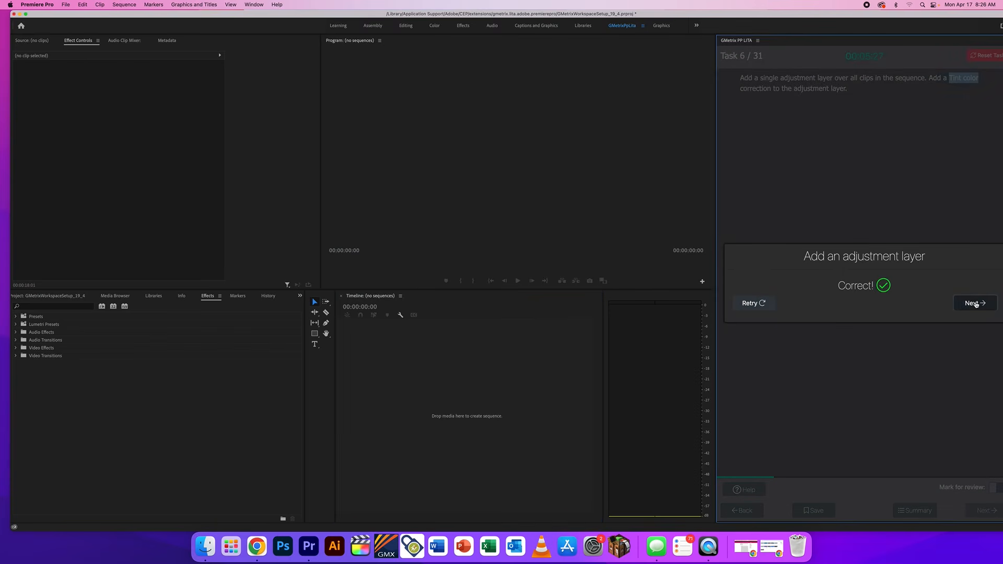
Continue to task 7, find the Lumetri Color effect and apply it to the Guitar.mp4 clip on track V1.
click(972, 301)
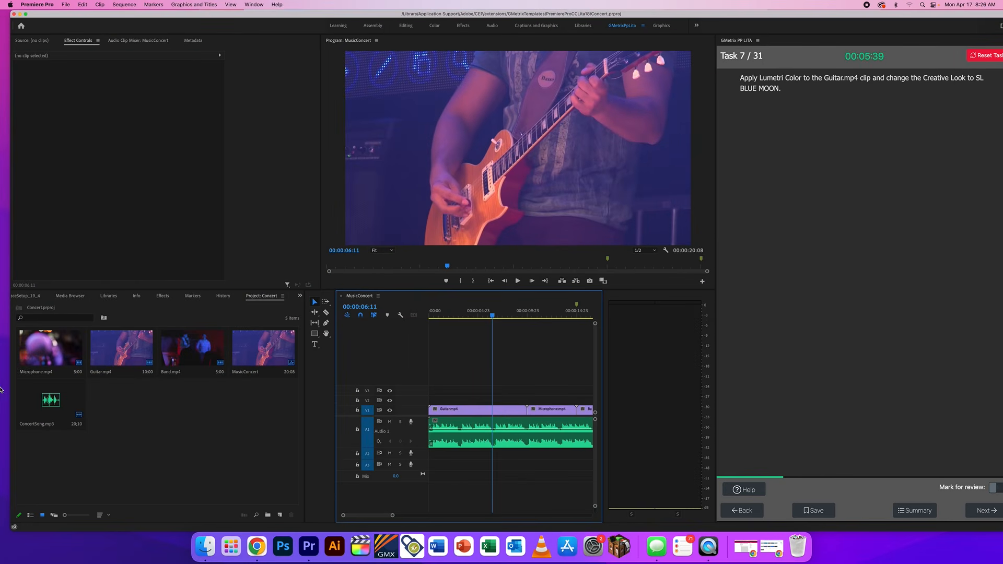
click(162, 296)
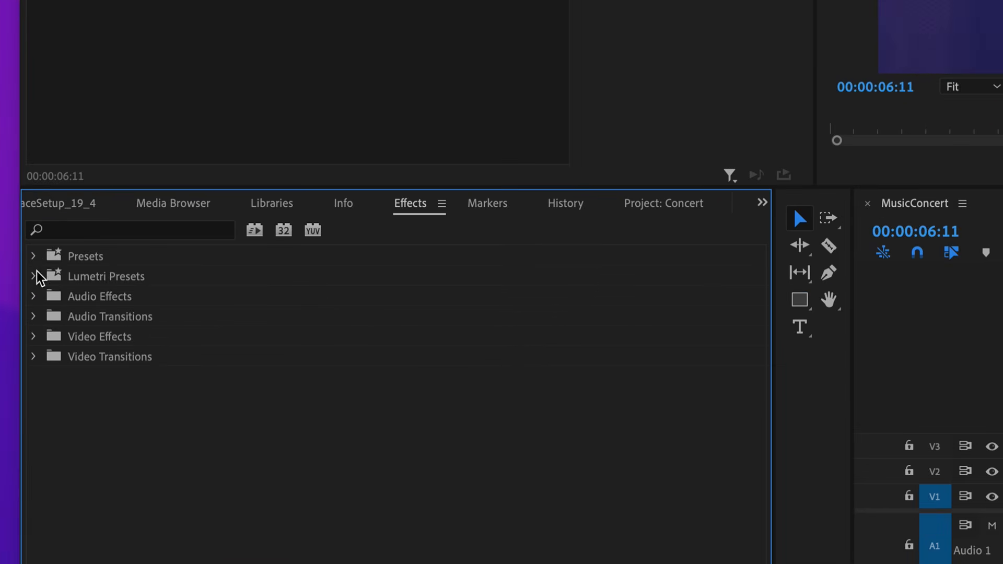
click(85, 229)
text(lu)
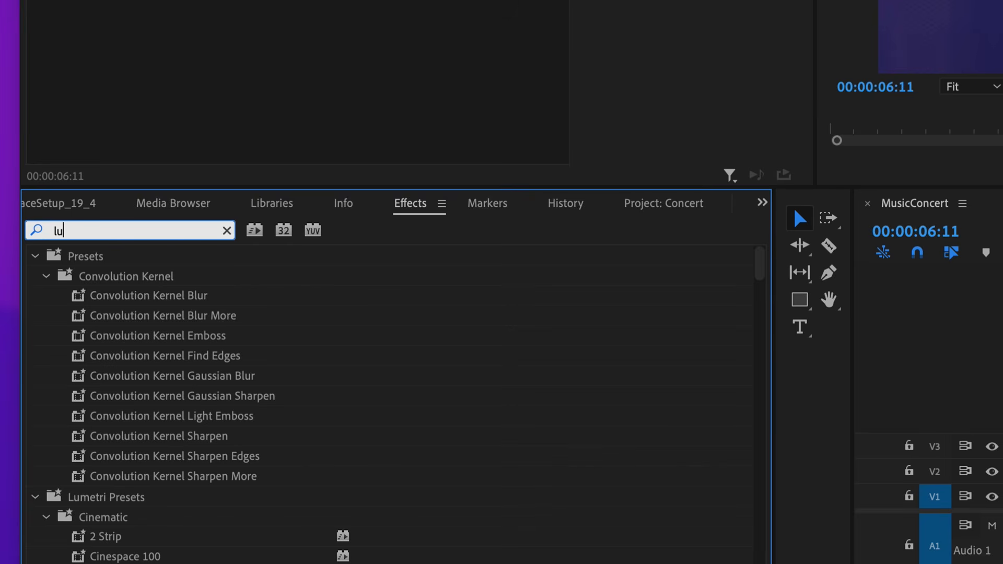
text(metri)
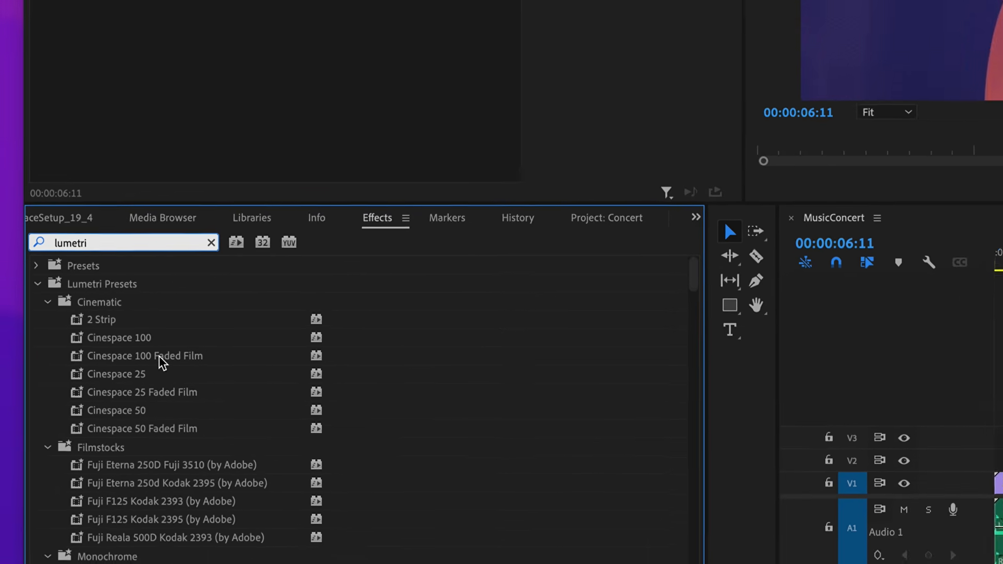
scroll(151, 361, down, 8)
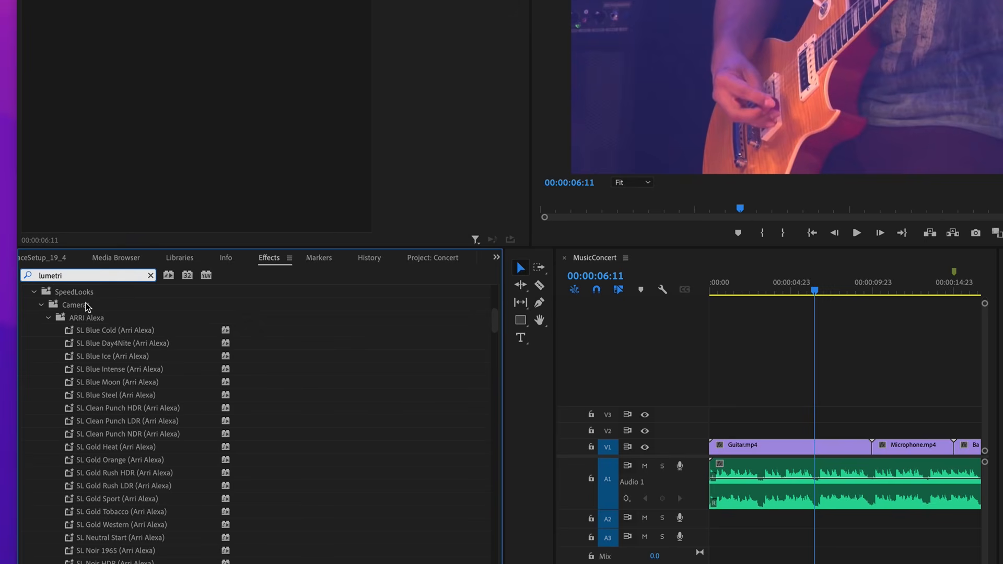
text(color)
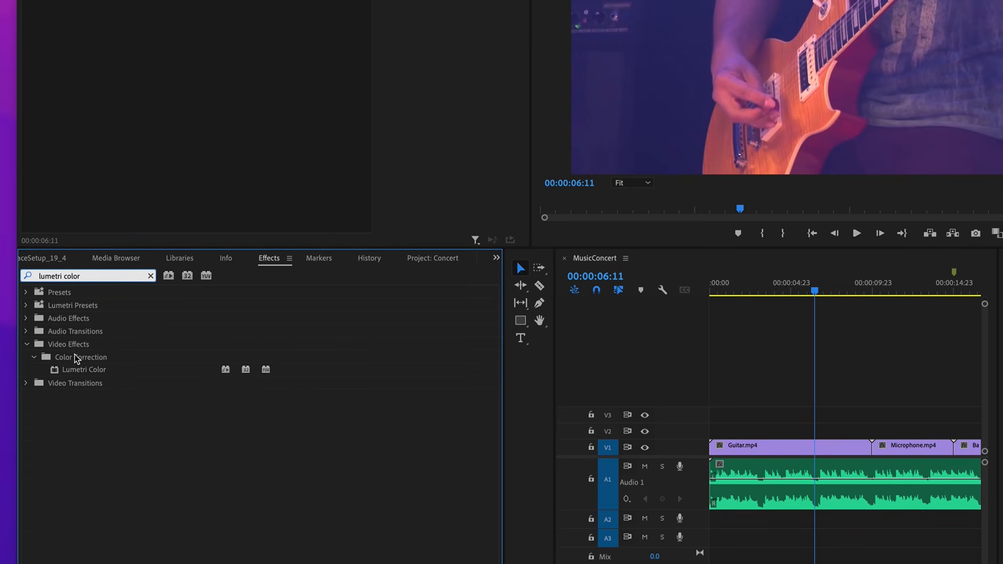
click(84, 369)
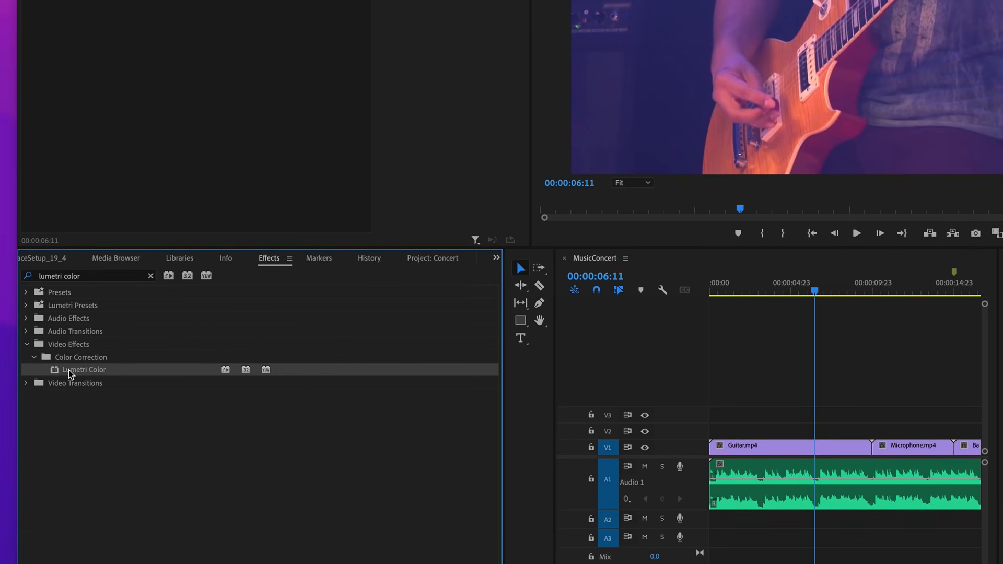
drag(69, 373, 766, 447)
Set the Creative Look of Guitar.mp4's Lumetri Color effect to SL BLUE MOON.
drag(824, 78, 964, 78)
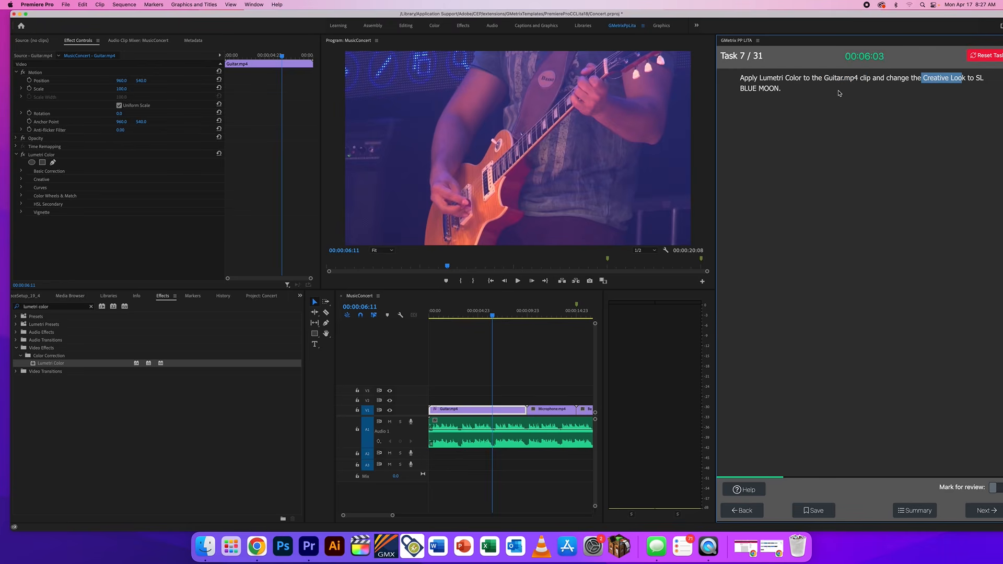
click(862, 96)
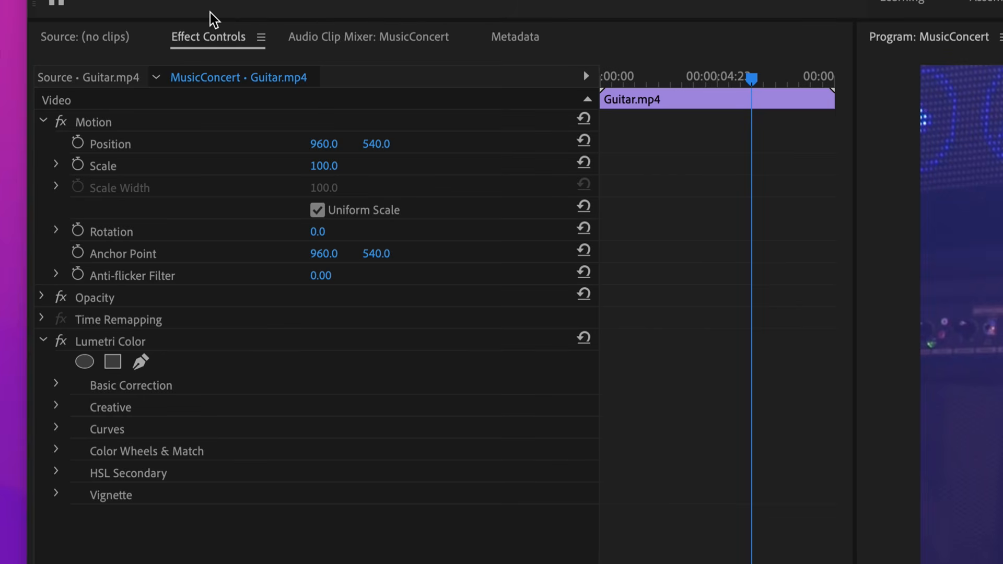
click(117, 341)
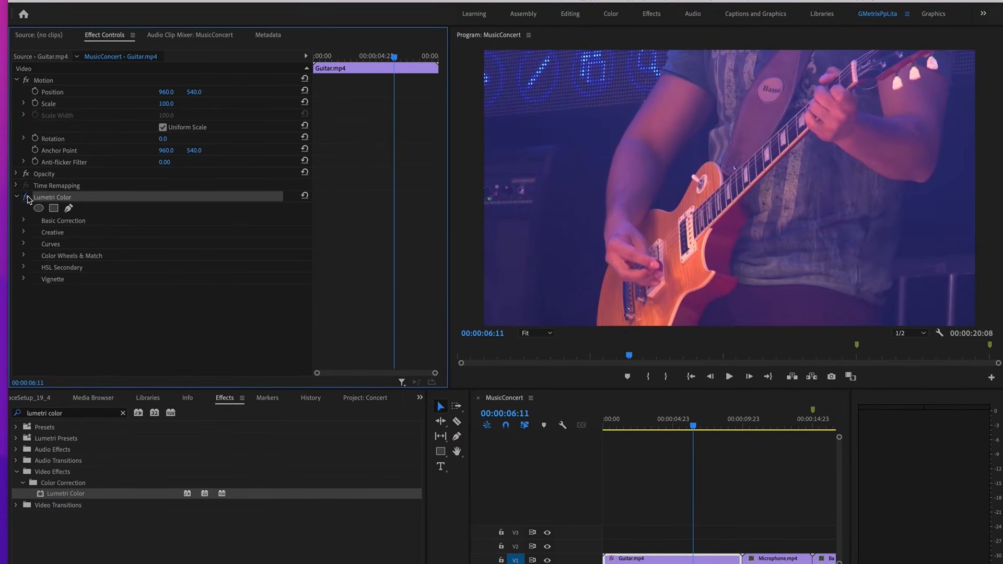
click(45, 300)
click(27, 198)
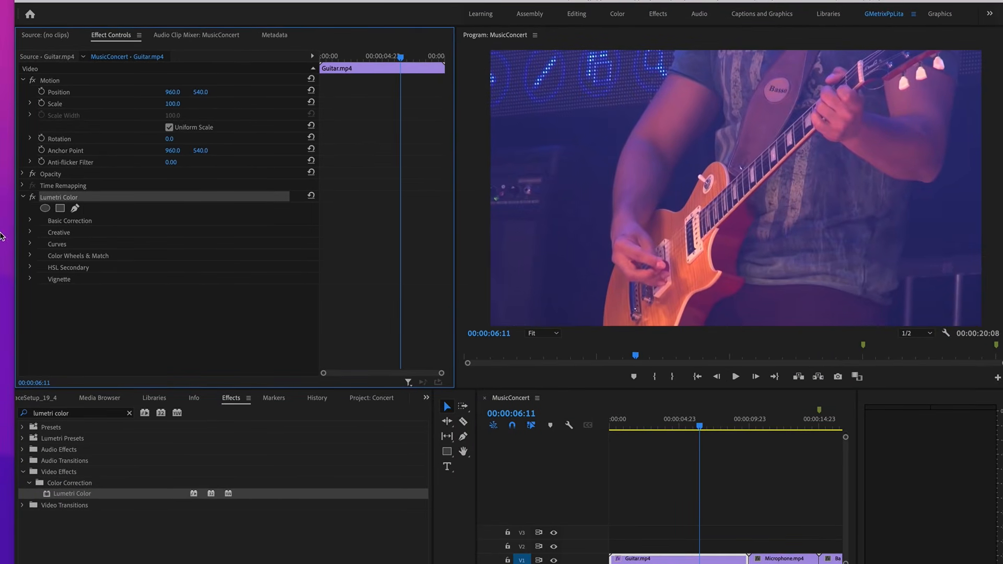
click(31, 233)
click(68, 258)
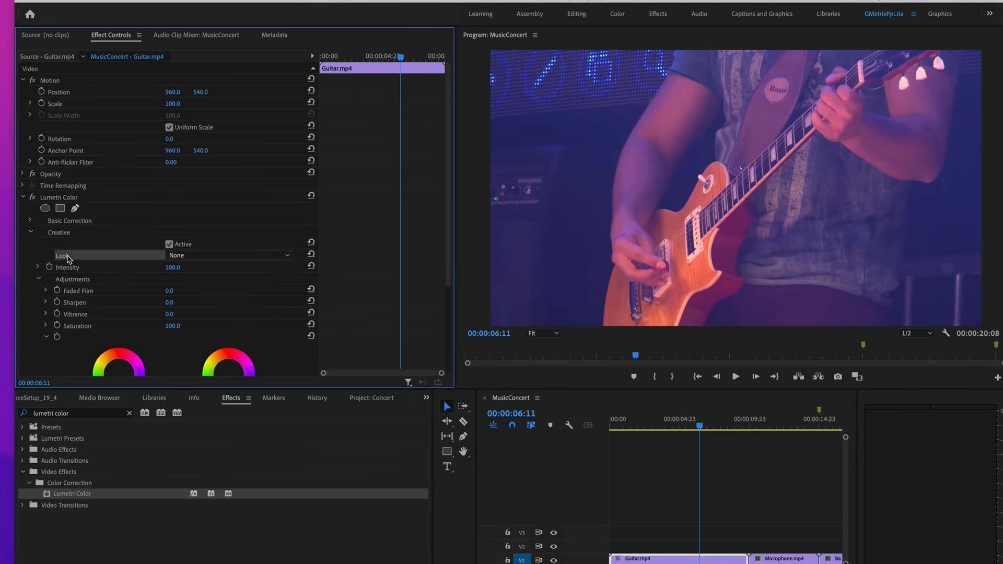
click(220, 257)
scroll(242, 361, down, 5)
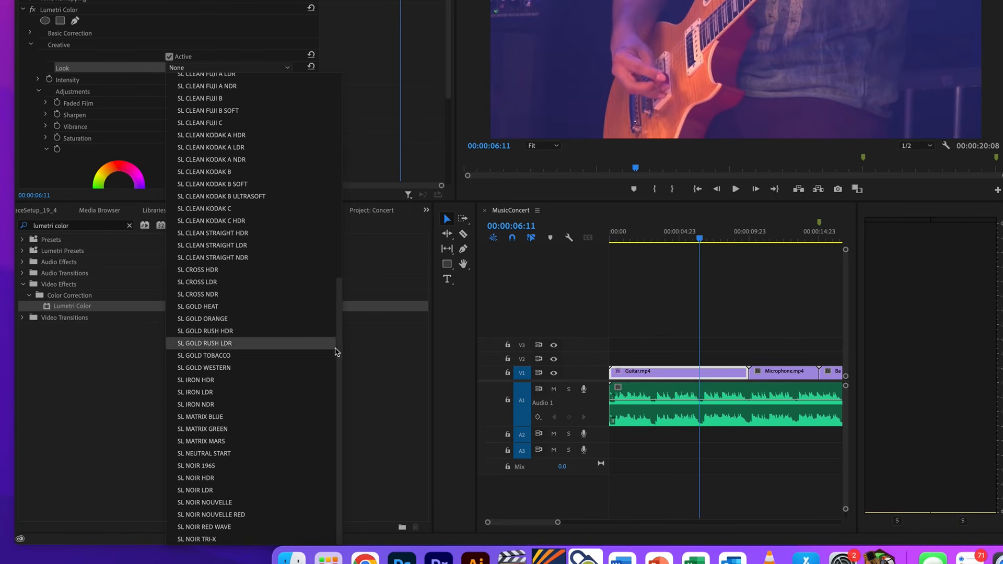
drag(338, 358, 320, 232)
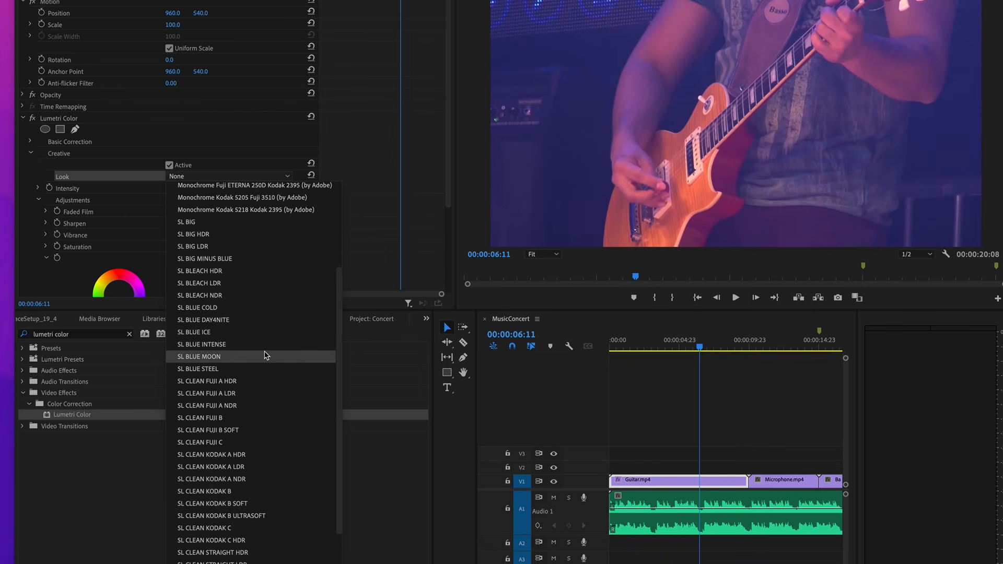
click(267, 356)
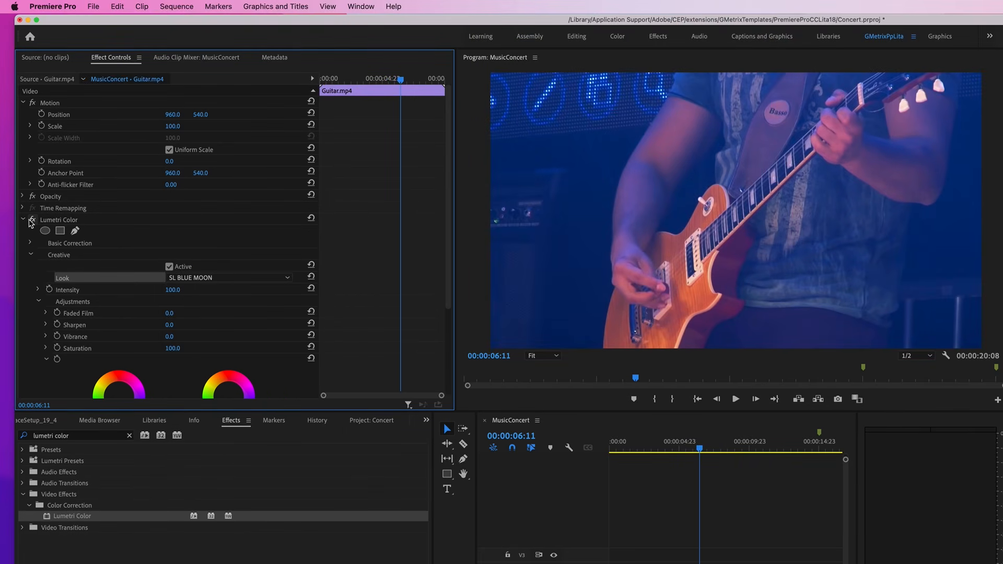
Preview Guitar.mp4 with and without Lumetri Color, and submit task 7 for grading to continue to task 8.
click(31, 220)
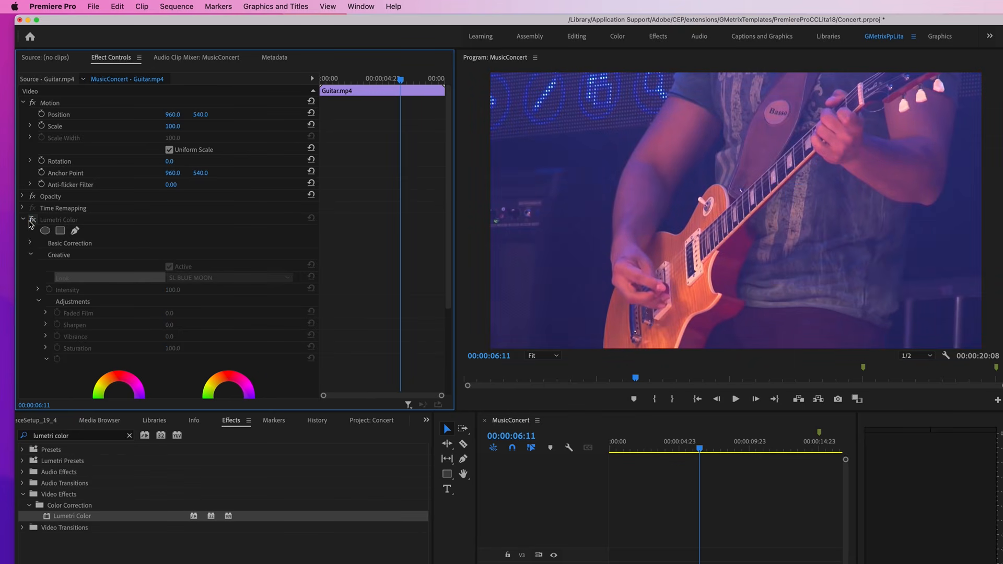
click(31, 220)
key(Home)
key(space)
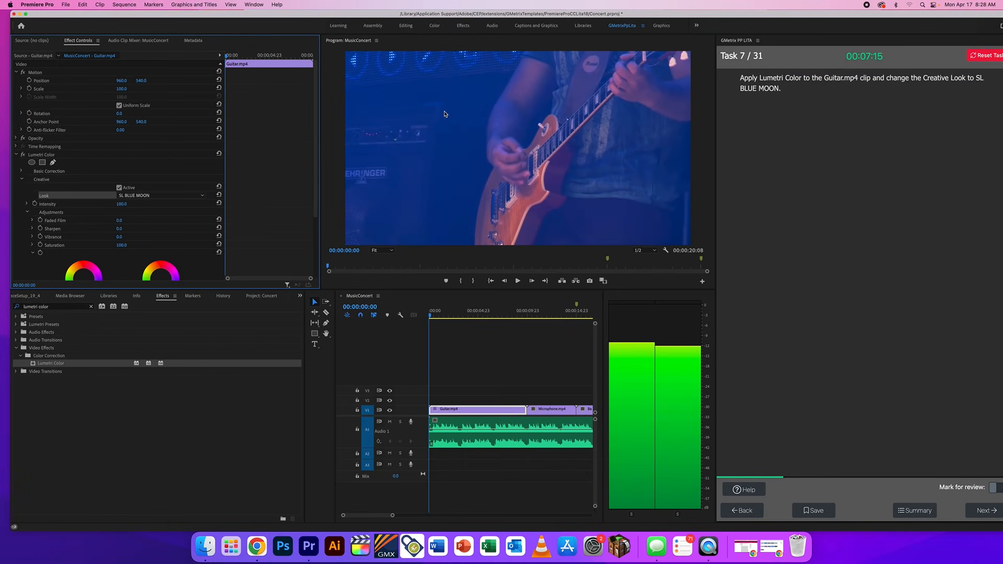
click(991, 505)
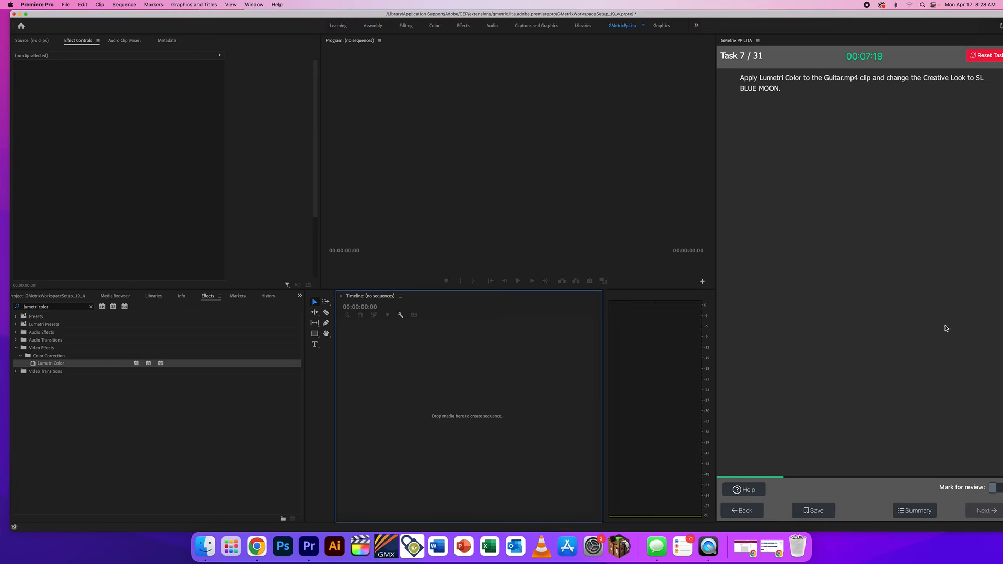
click(979, 301)
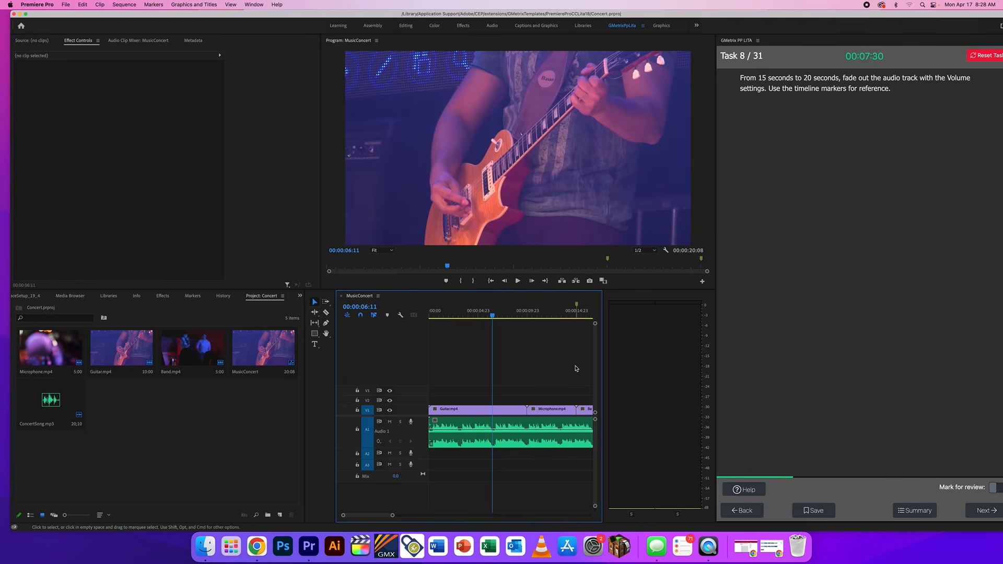
Move the playhead of the MusicConcert sequence to the first timeline marker at 00:00:15:00.
scroll(576, 369, right, 5)
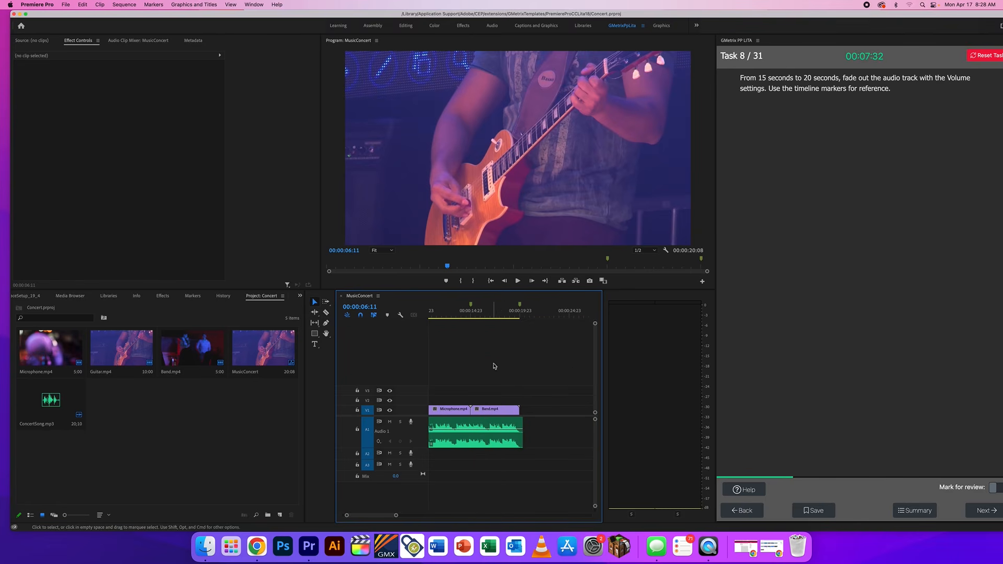
click(357, 309)
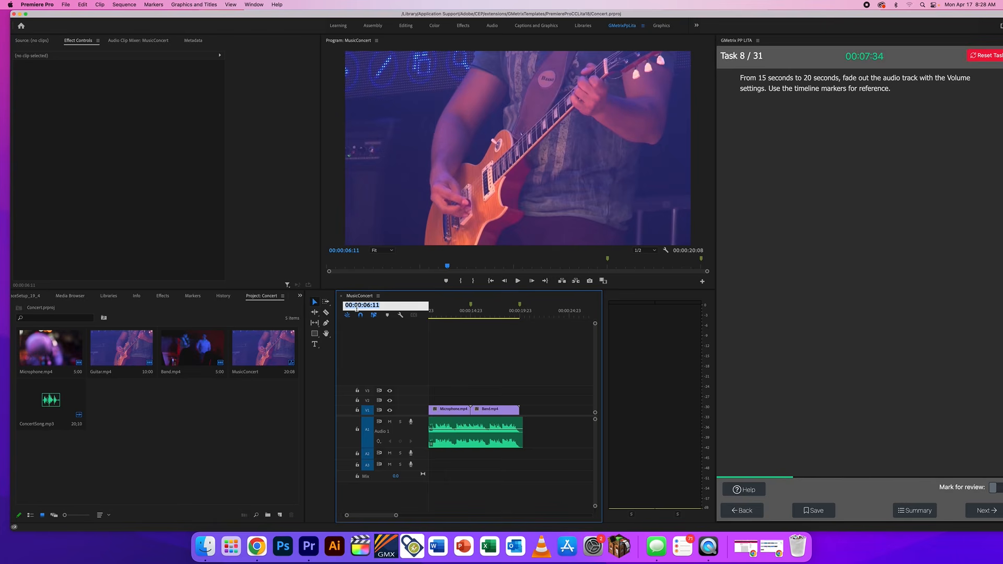
text(1500)
key(Return)
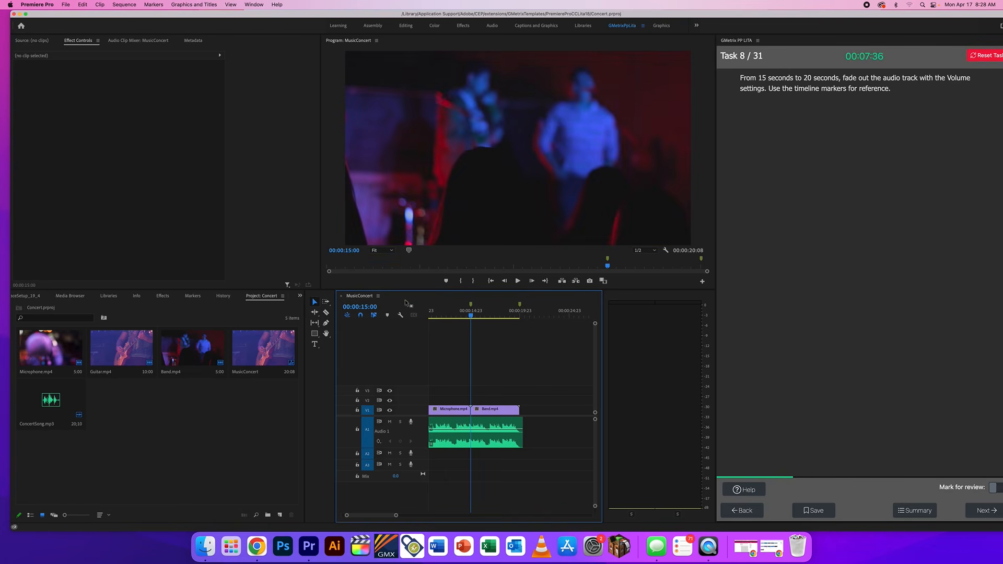
Collapse and re-expand audio track A1 to check its volume line and keyframe controls.
click(503, 424)
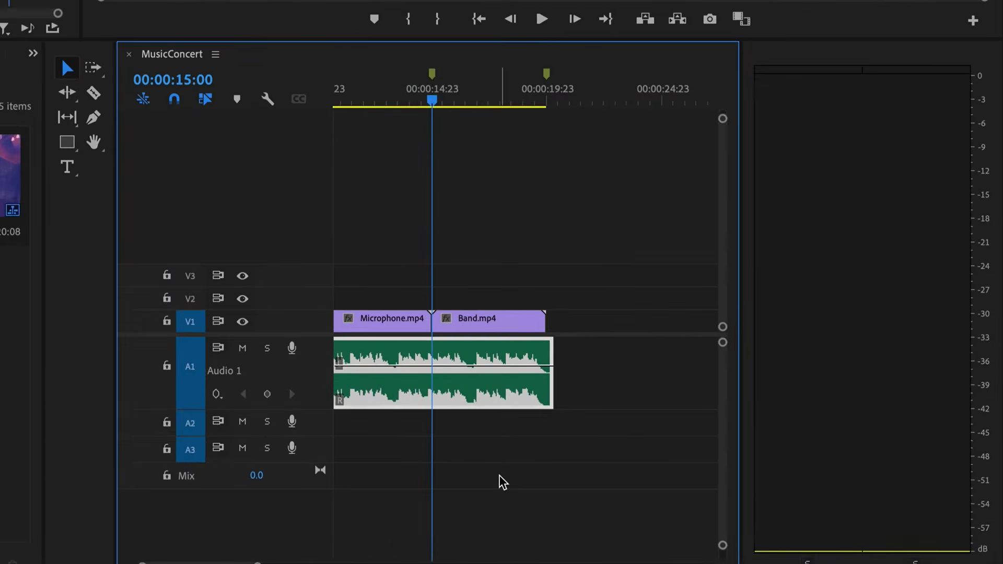
double_click(284, 356)
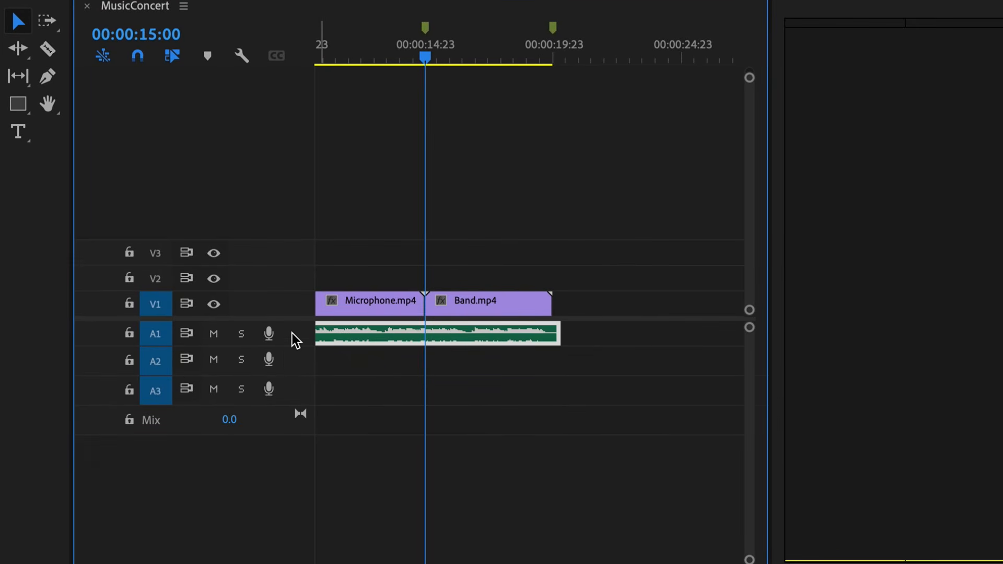
double_click(293, 336)
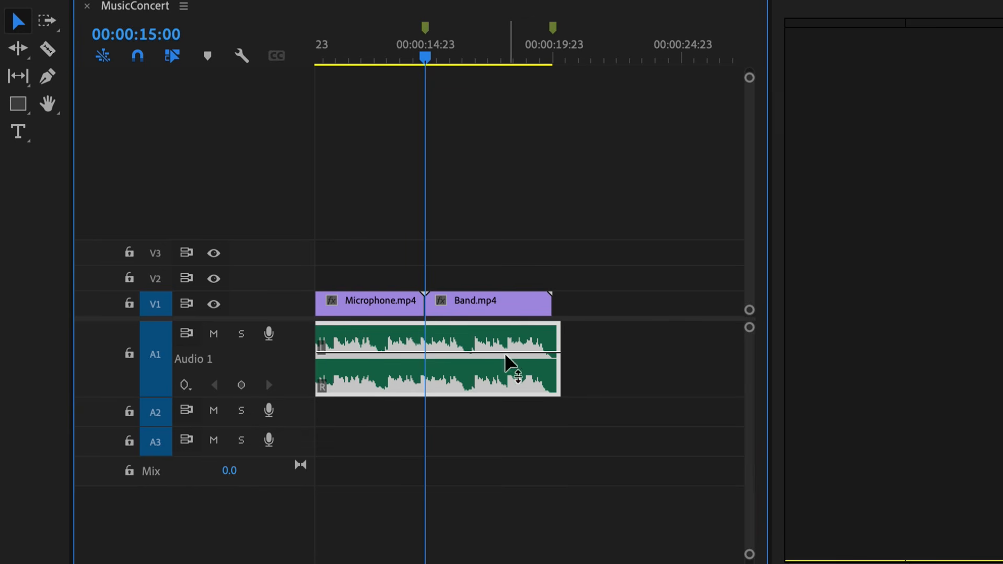
click(486, 418)
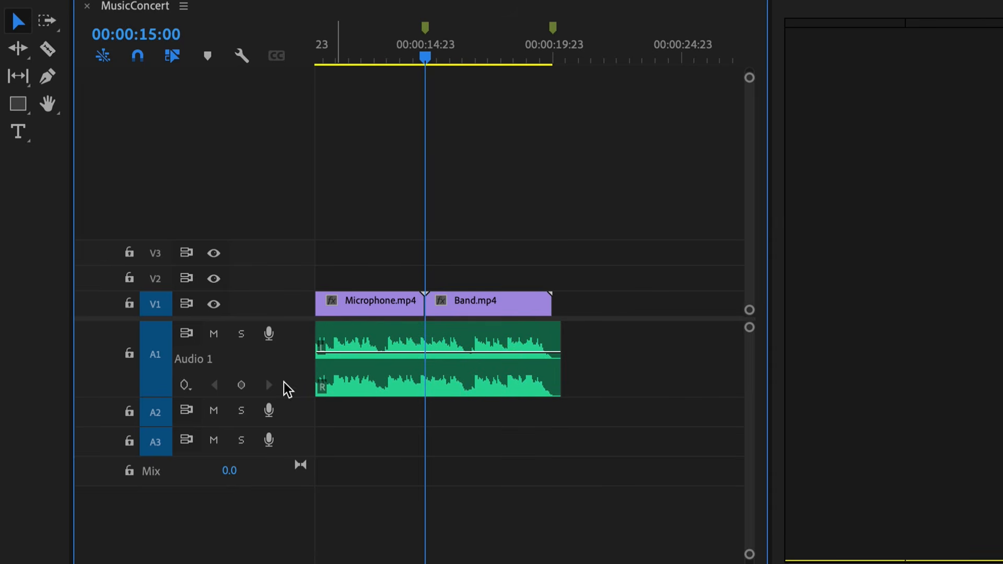
double_click(241, 386)
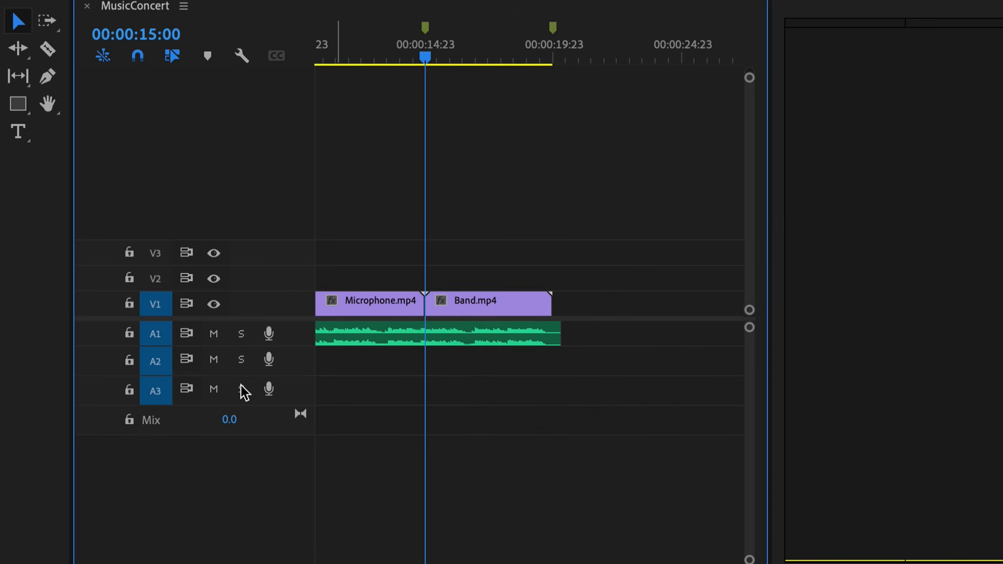
double_click(286, 339)
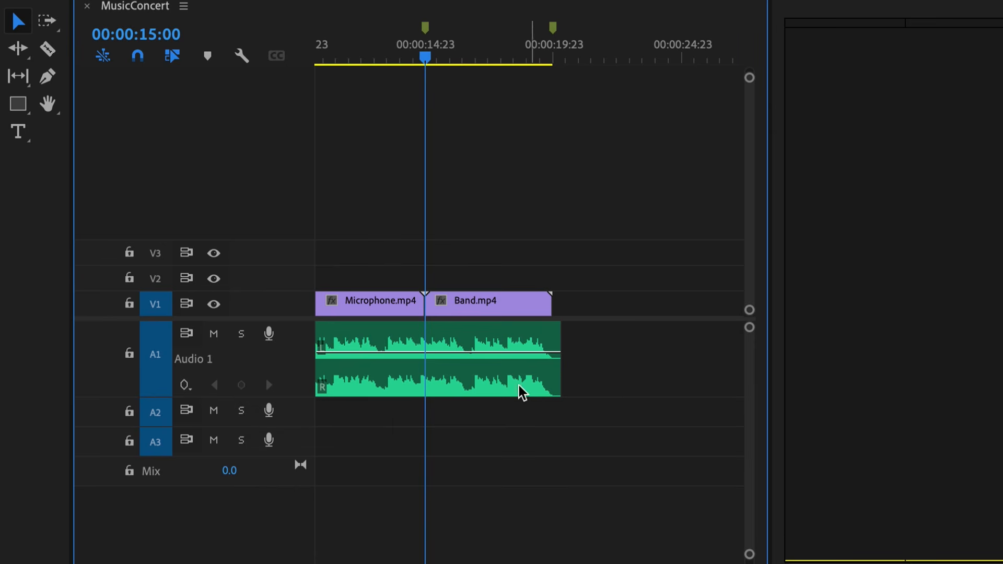
Add volume keyframes to ConcertSong.mp3 on track A1 at 00:00:15:00 and 00:00:20:00, and select the second one.
click(505, 391)
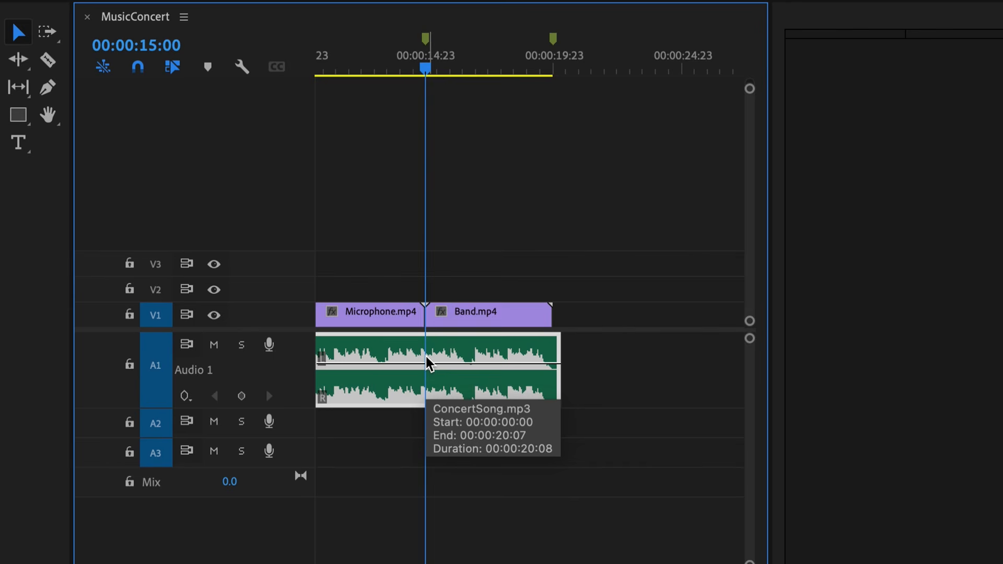
click(242, 398)
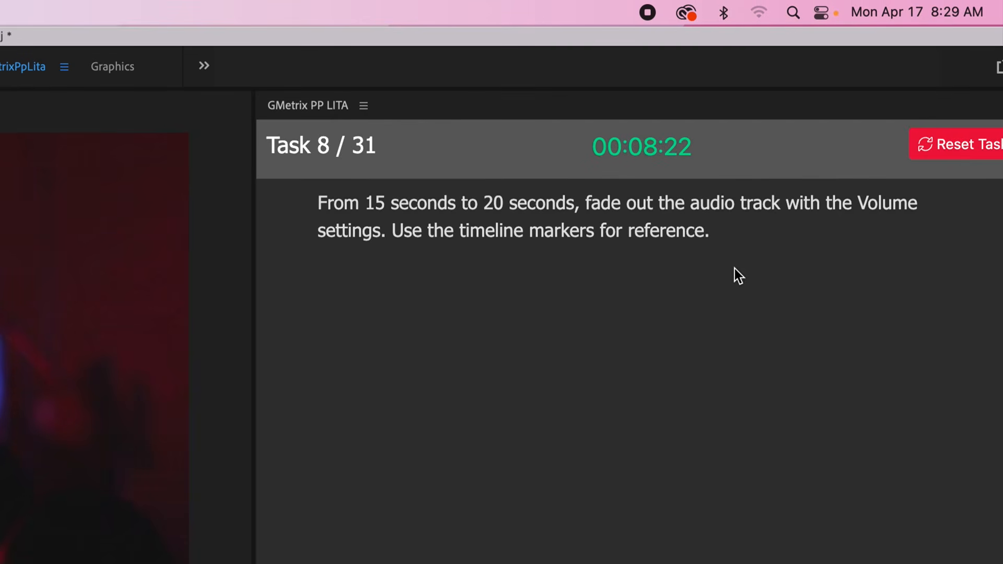
drag(486, 204, 576, 206)
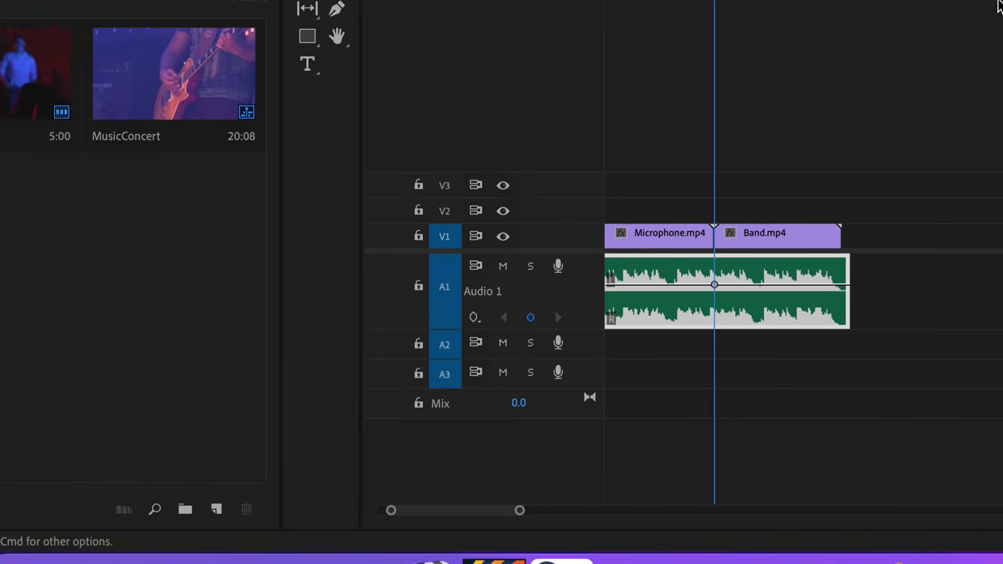
click(313, 18)
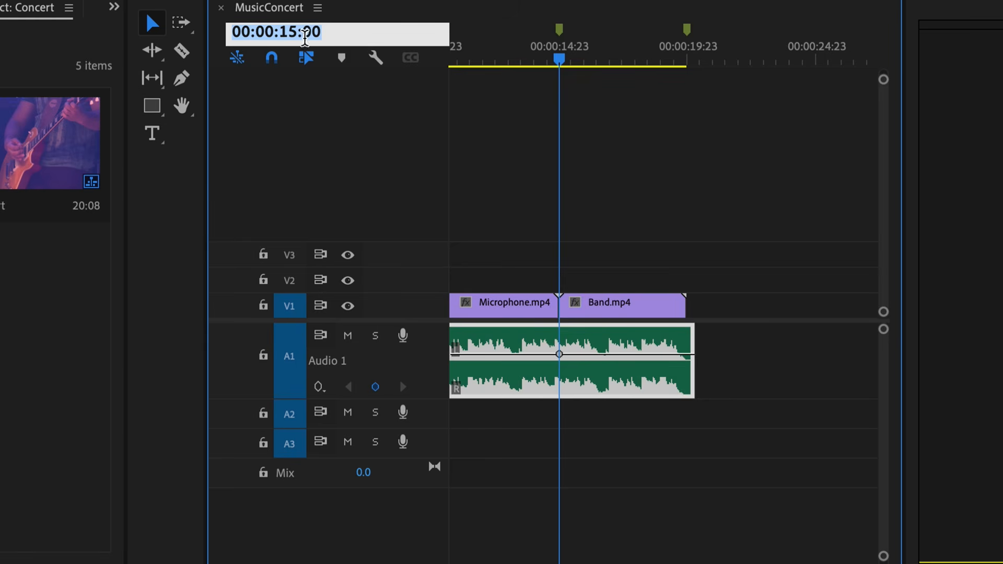
text(20:000)
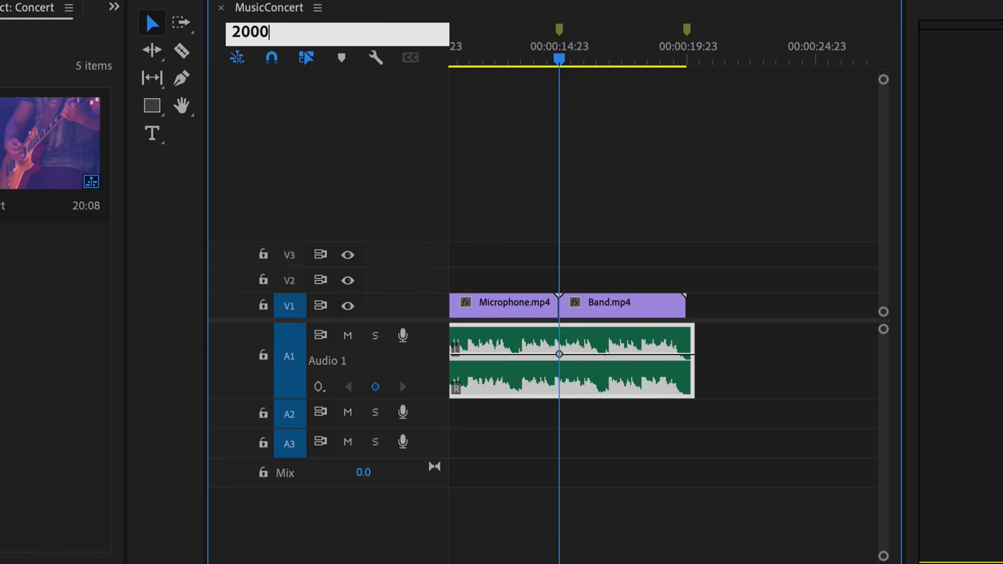
key(Return)
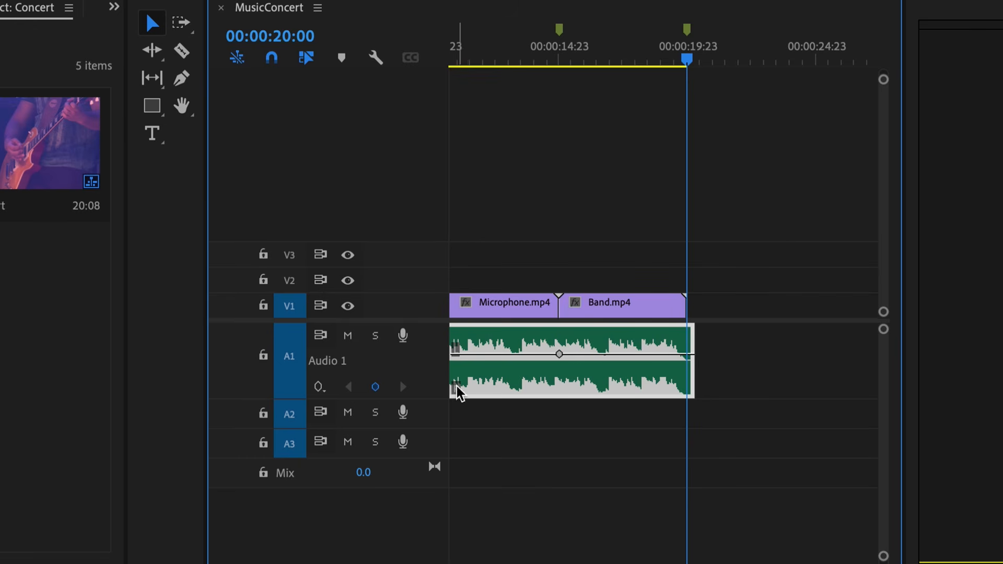
click(375, 387)
click(687, 355)
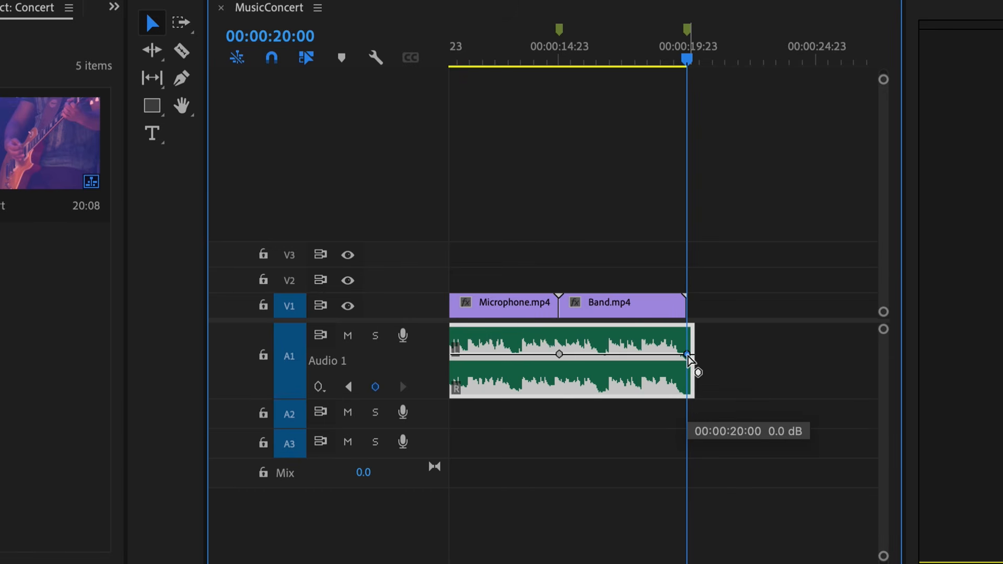
drag(687, 355, 303, 391)
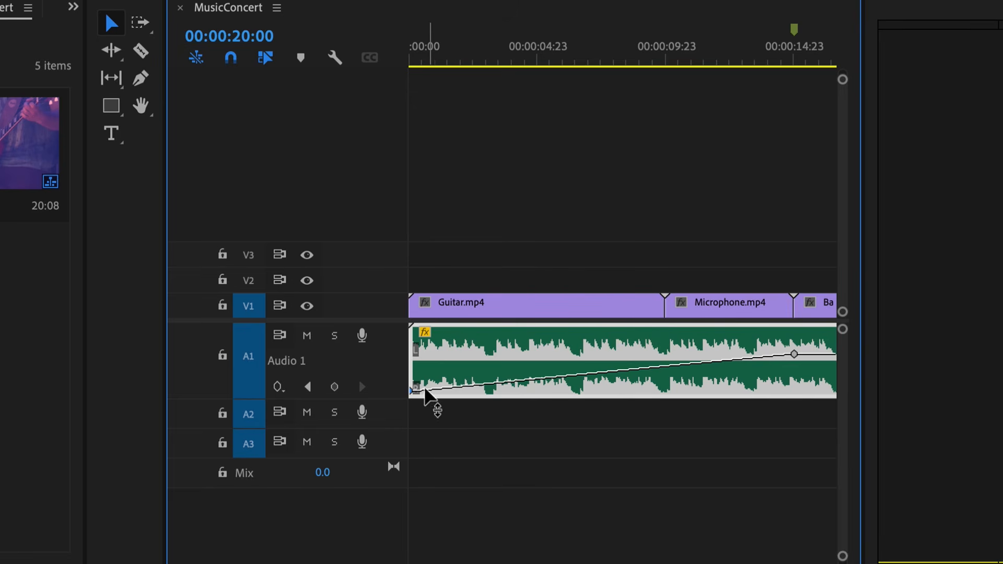
drag(412, 392, 409, 393)
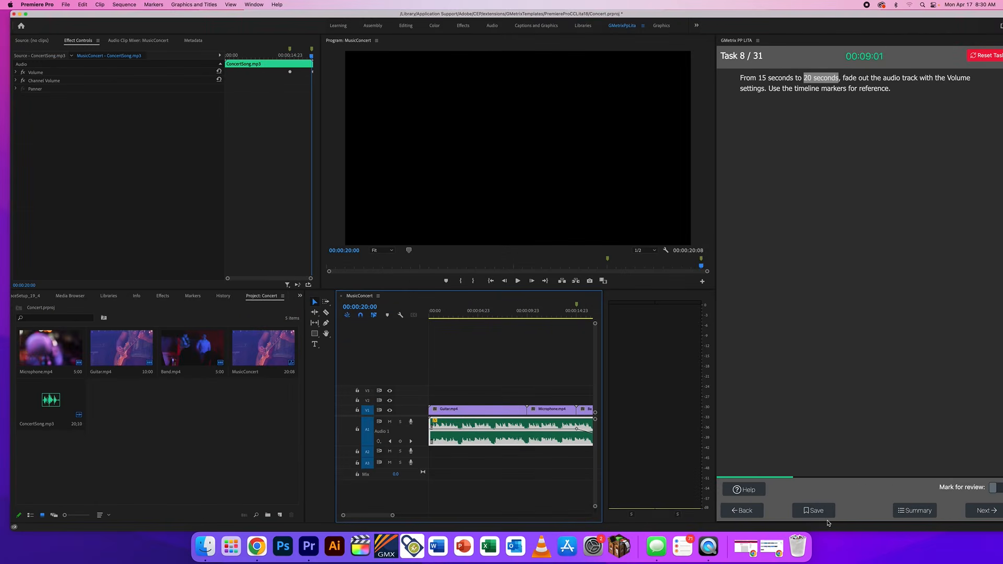
mouse_move(384, 517)
mouse_down()
mouse_move(407, 519)
mouse_move(390, 521)
mouse_up()
drag(526, 457, 546, 441)
key(super+z)
scroll(520, 450, left, 5)
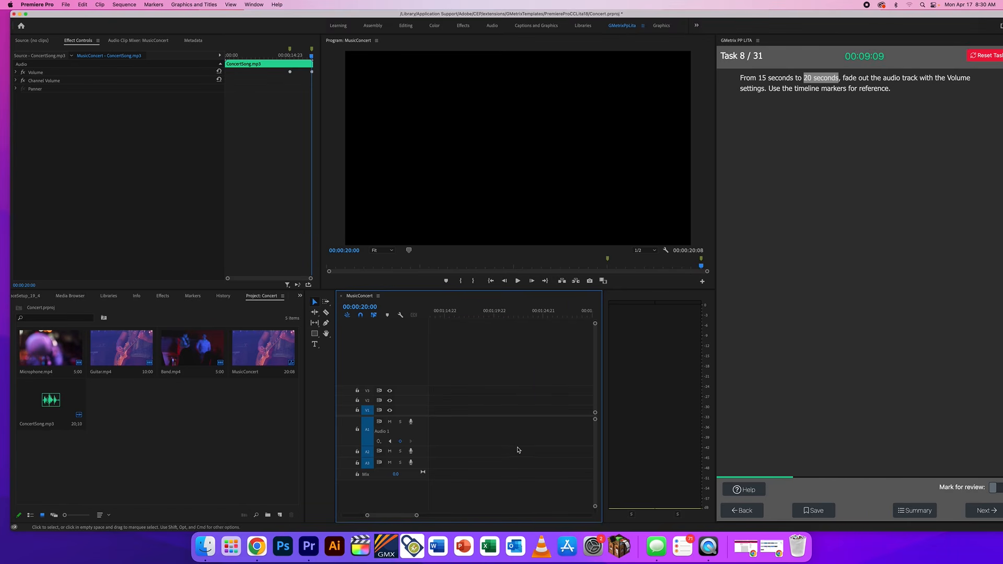
scroll(524, 447, right, 3)
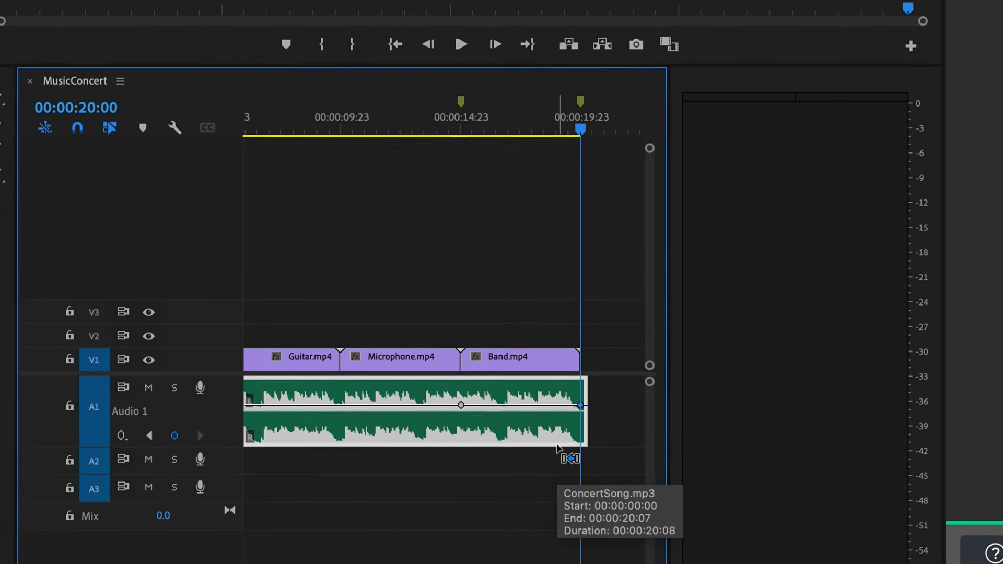
Fade out ConcertSong.mp3 by lowering its volume keyframe at 00:00:20:00 to the bottom, and submit task 8 to continue to task 9.
drag(583, 403, 583, 439)
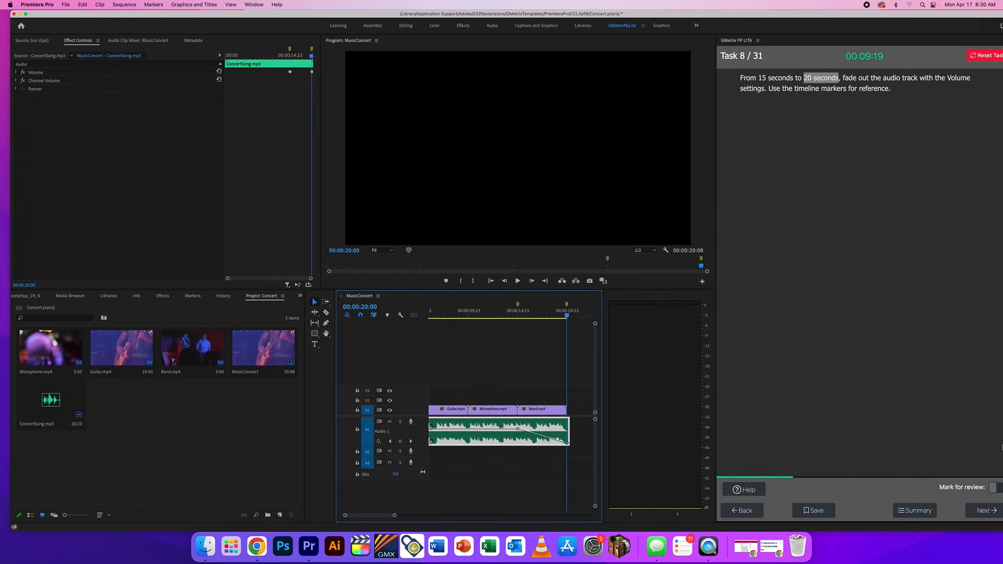
click(983, 511)
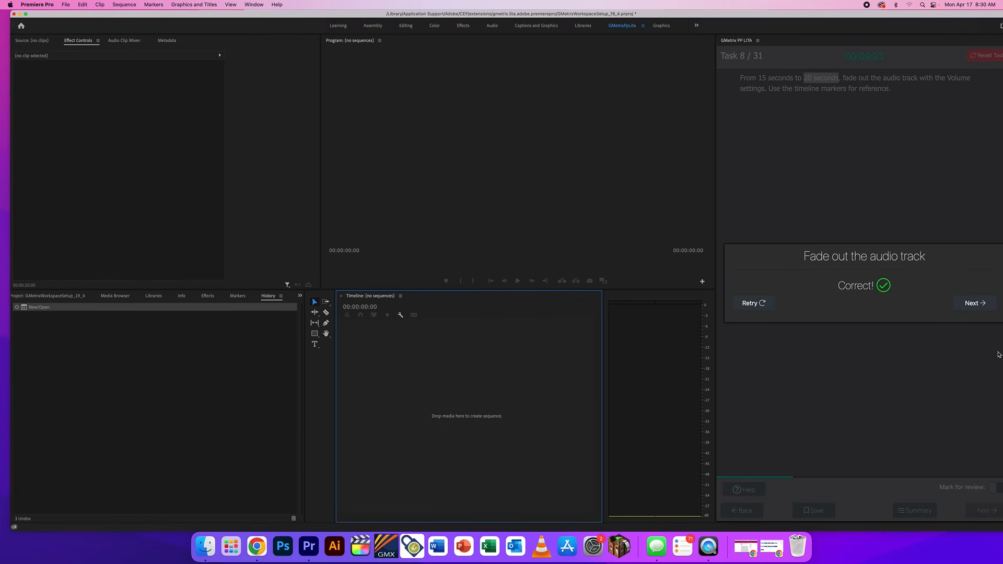
click(973, 304)
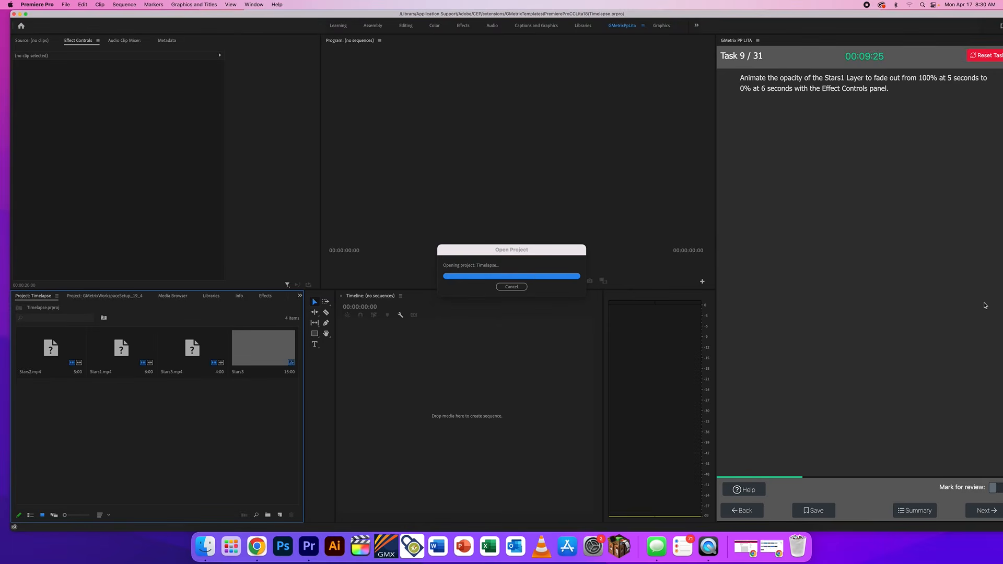
click(602, 187)
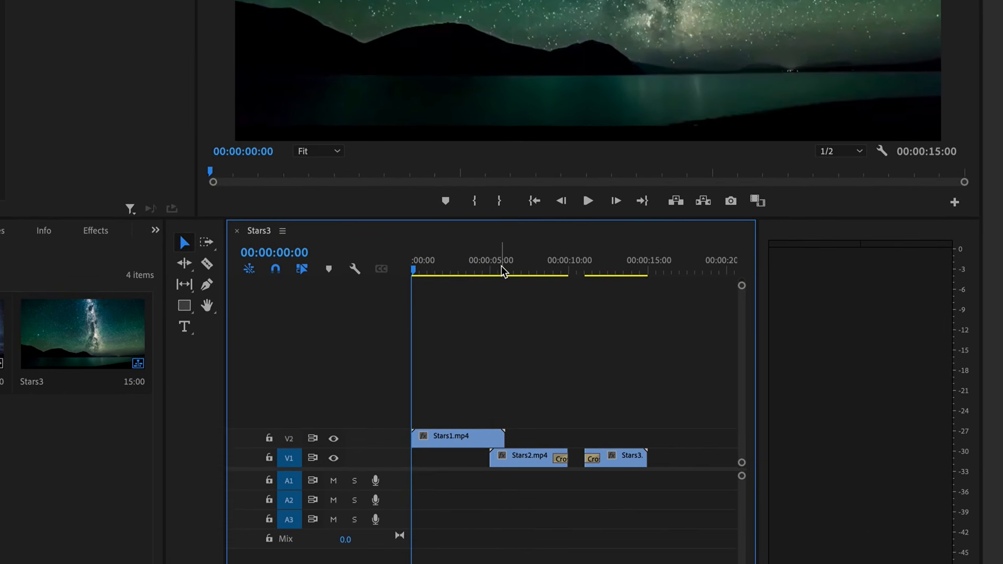
Play and scrub the Stars3 sequence around the overlap of Stars1.mp4 and Stars2.mp4 to examine the change between clips.
drag(503, 270, 496, 271)
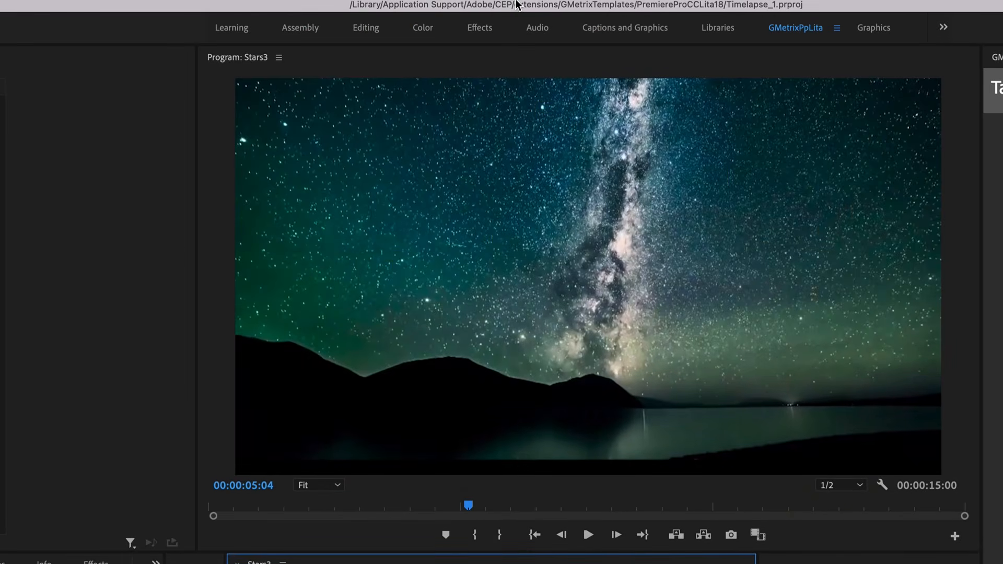
key(space)
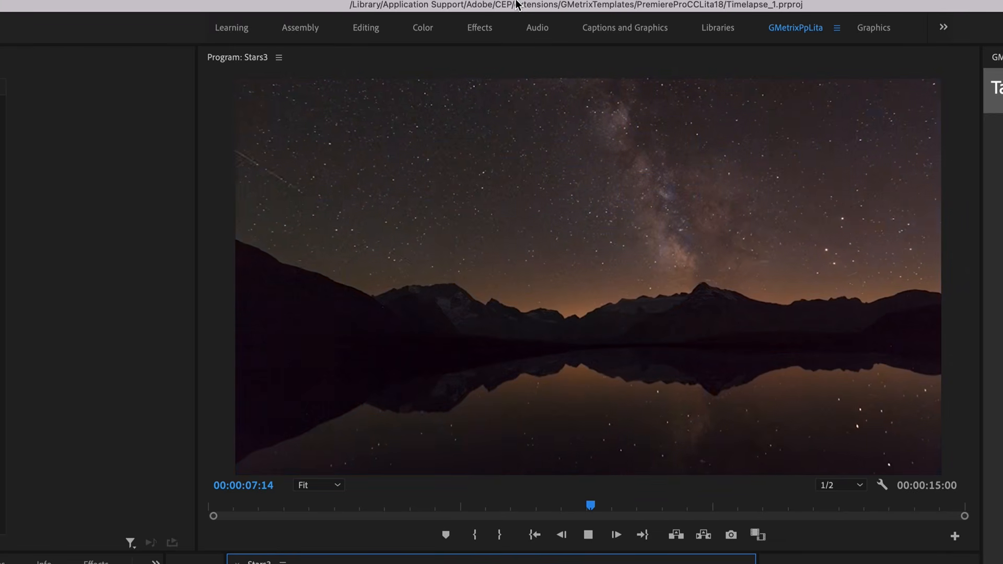
key(space)
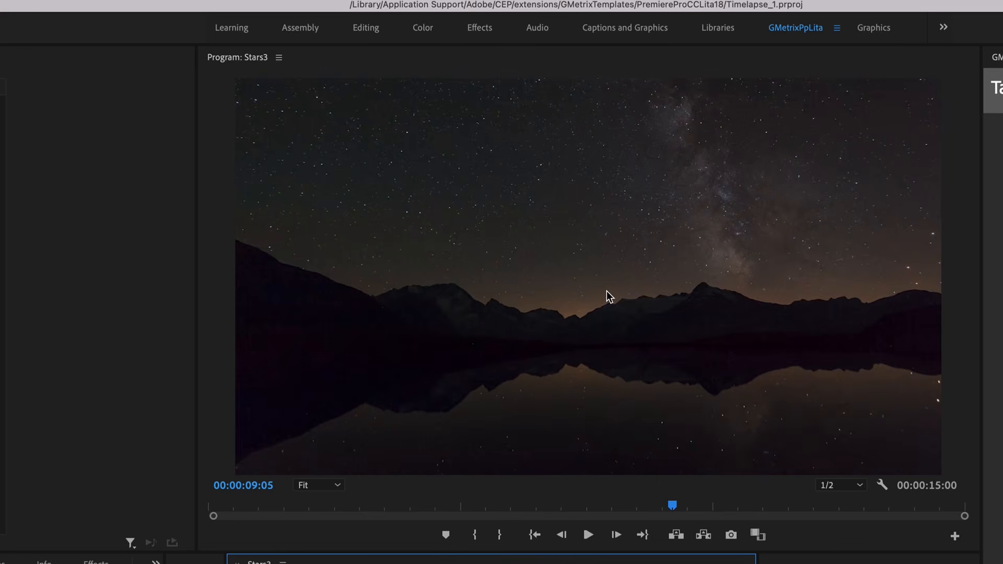
scroll(607, 291, up, 15)
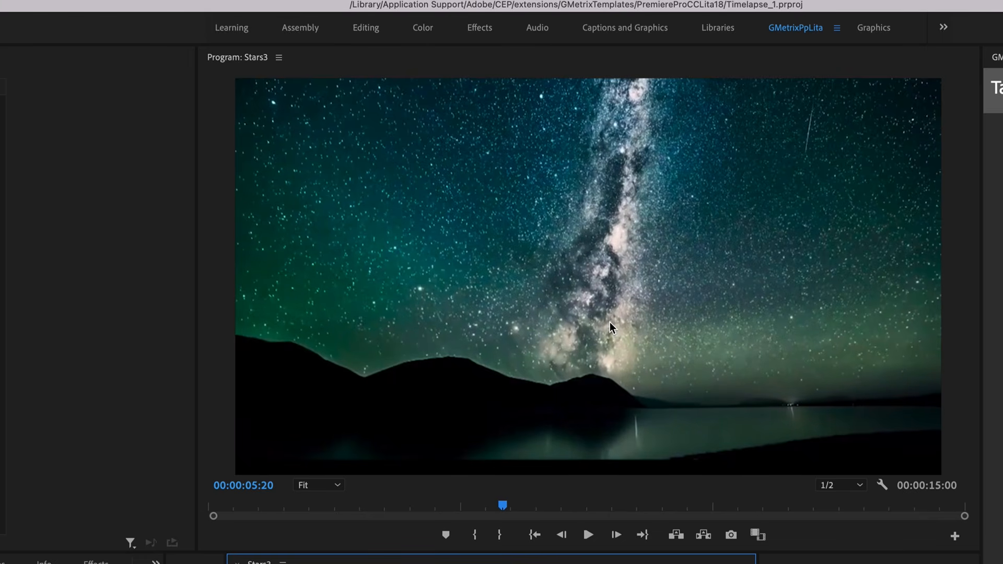
scroll(610, 321, up, 5)
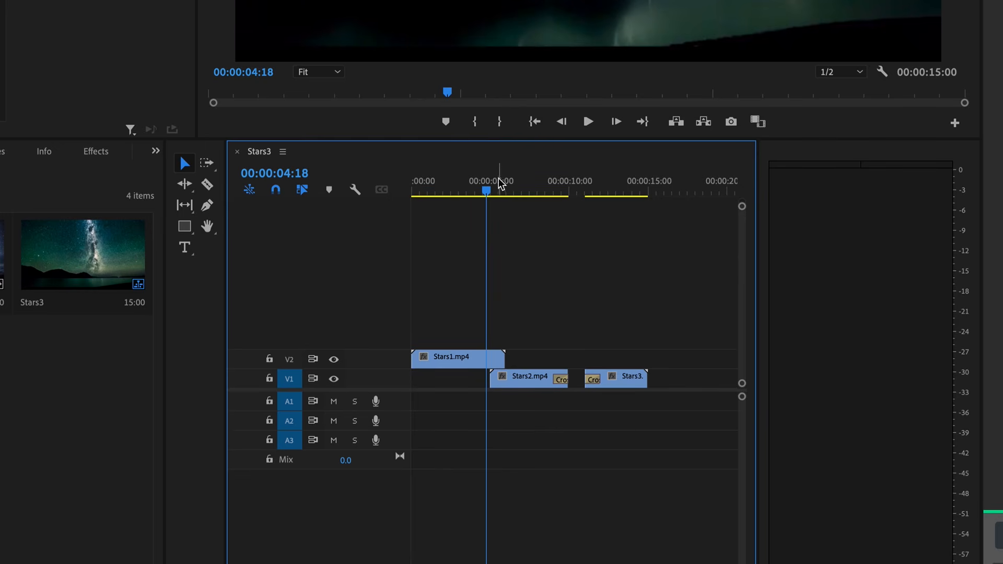
drag(487, 191, 500, 193)
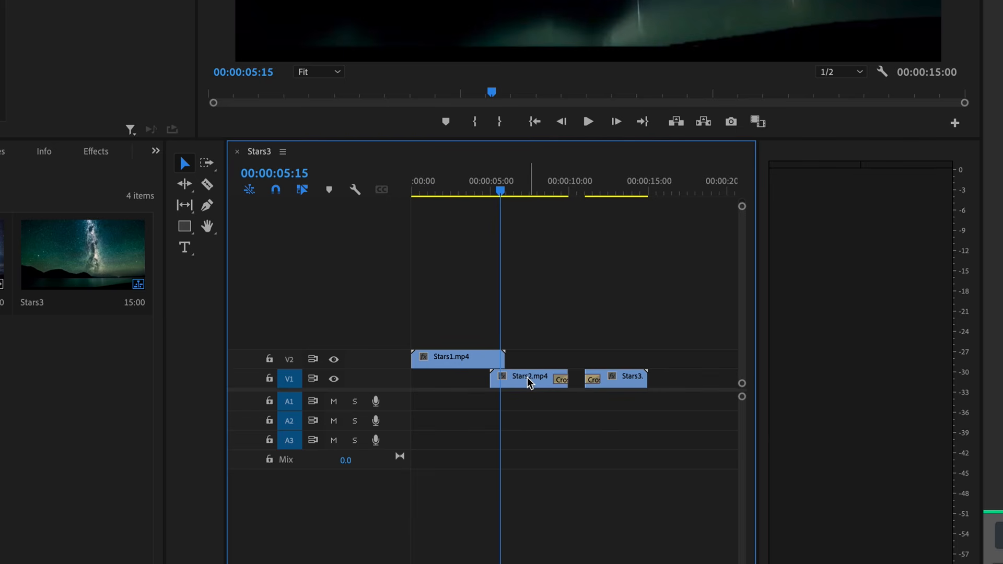
Move the playhead of the Stars3 sequence to 00:00:05:00 and select the Stars1.mp4 clip on track V2.
click(307, 174)
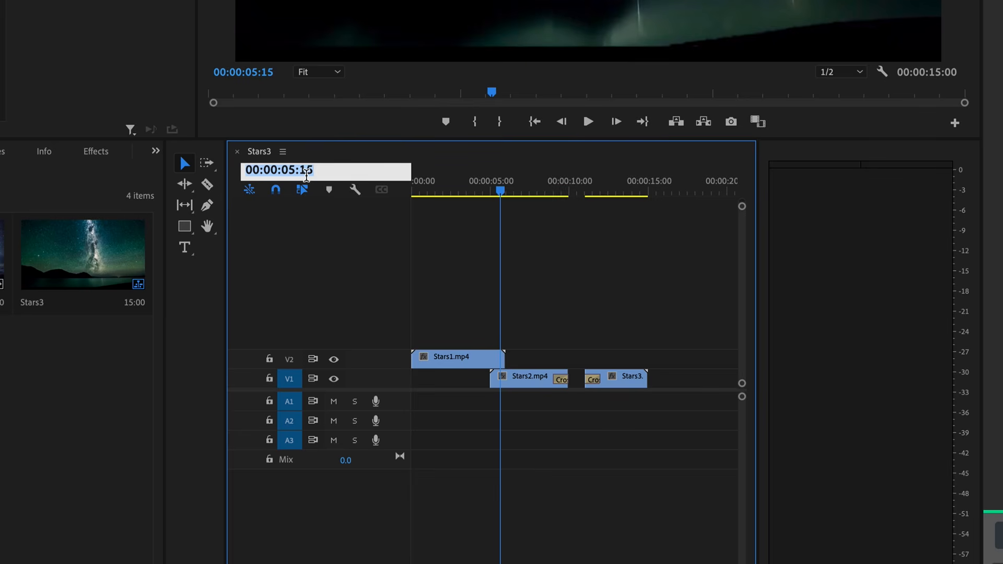
text(500)
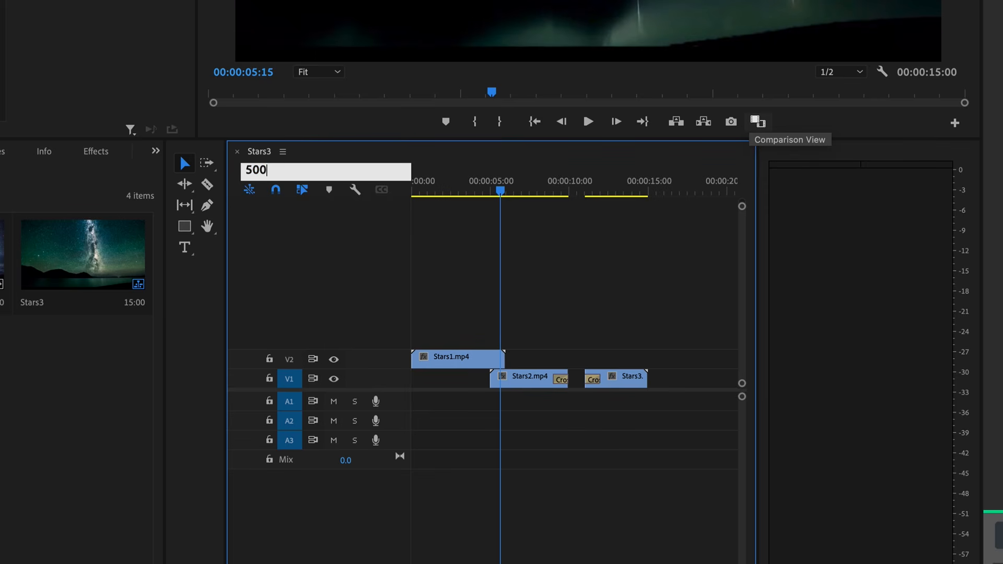
key(Return)
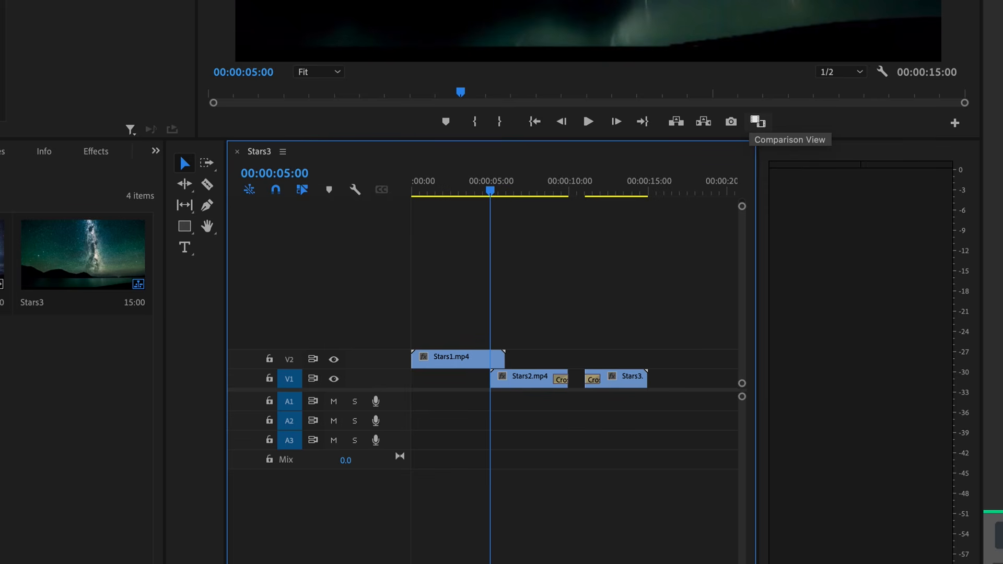
scroll(471, 361, down, 1)
click(471, 360)
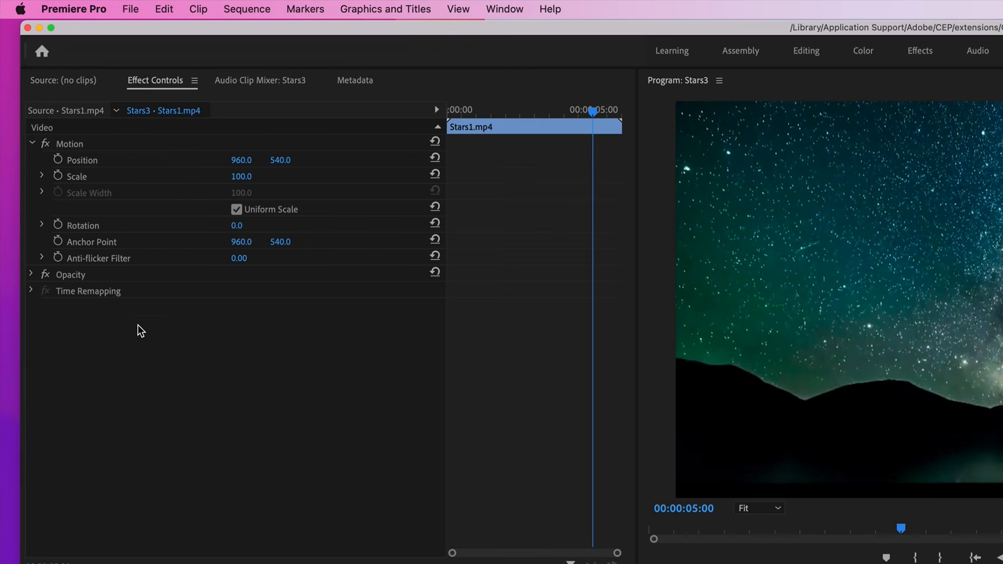
Start animating the opacity of Stars1.mp4 with a 100% keyframe at 00:00:05:00, and play back the clip from about 00:00:03:08.
click(31, 276)
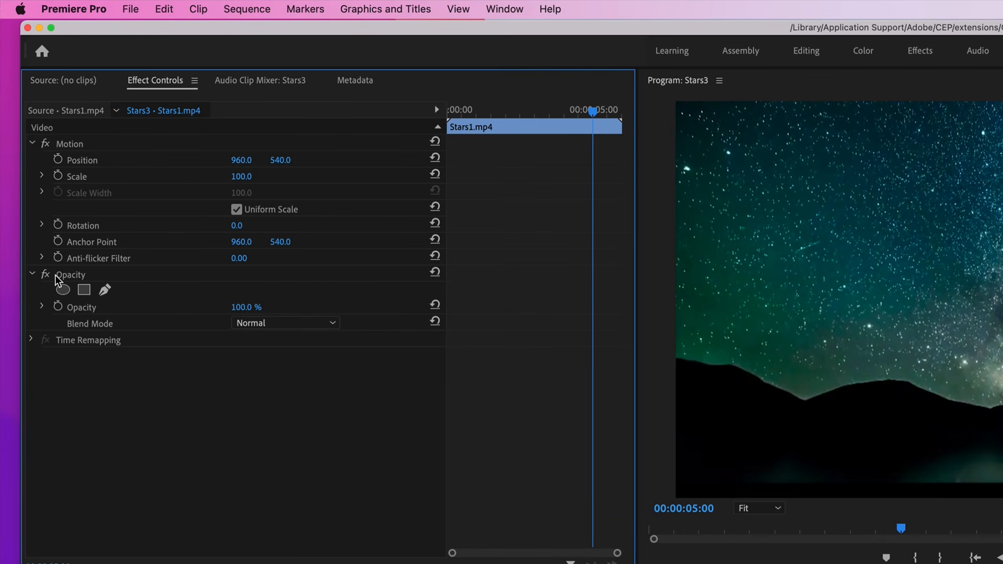
click(32, 275)
click(32, 276)
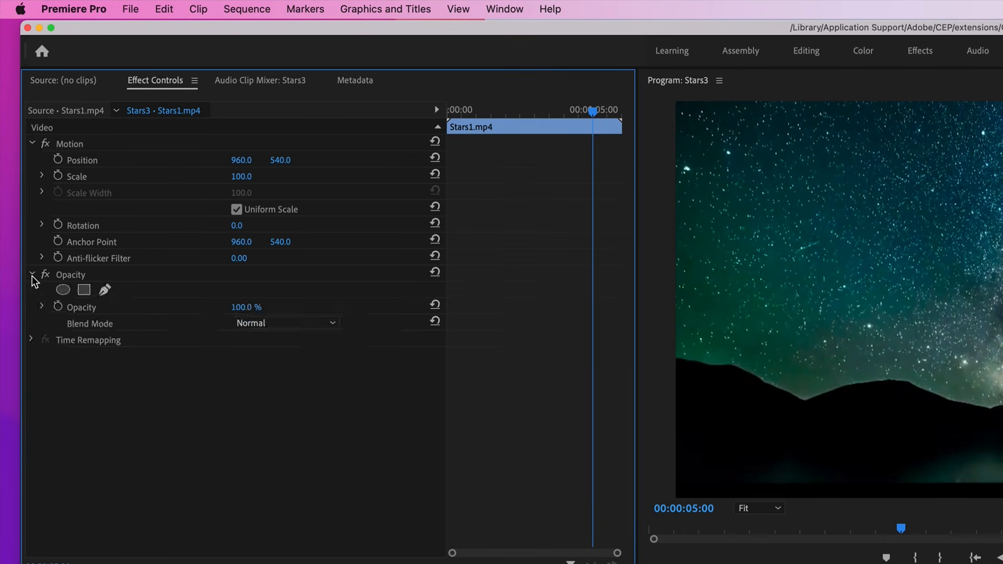
click(60, 308)
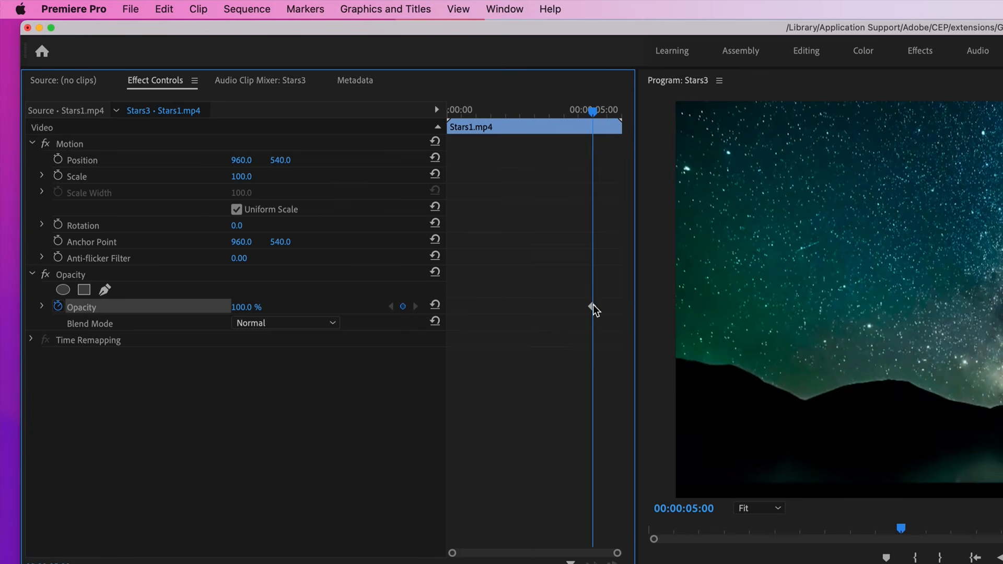
drag(593, 111, 544, 112)
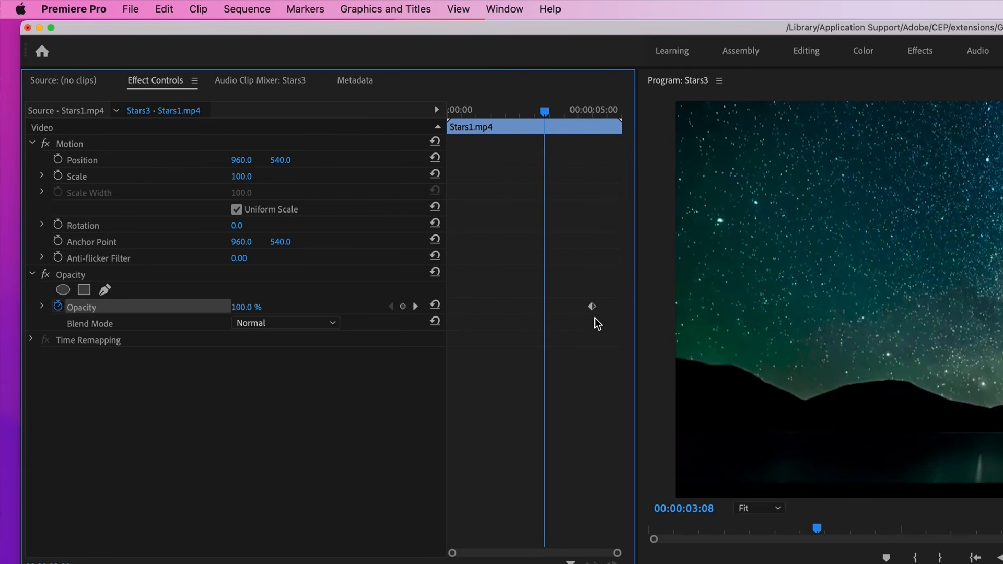
key(space)
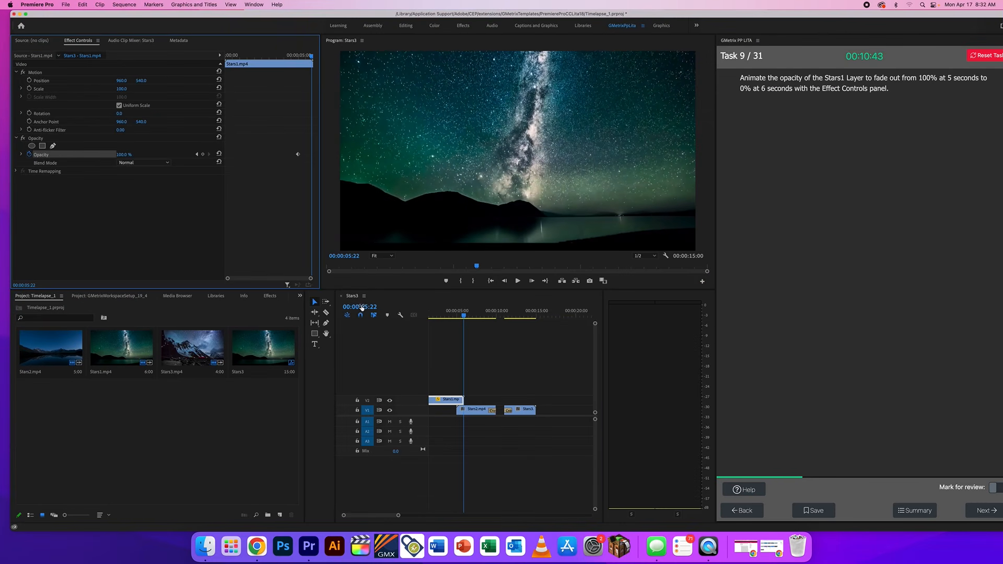
Add a second opacity keyframe to Stars1.mp4 at 00:00:06:00 with a value of 0%.
click(362, 307)
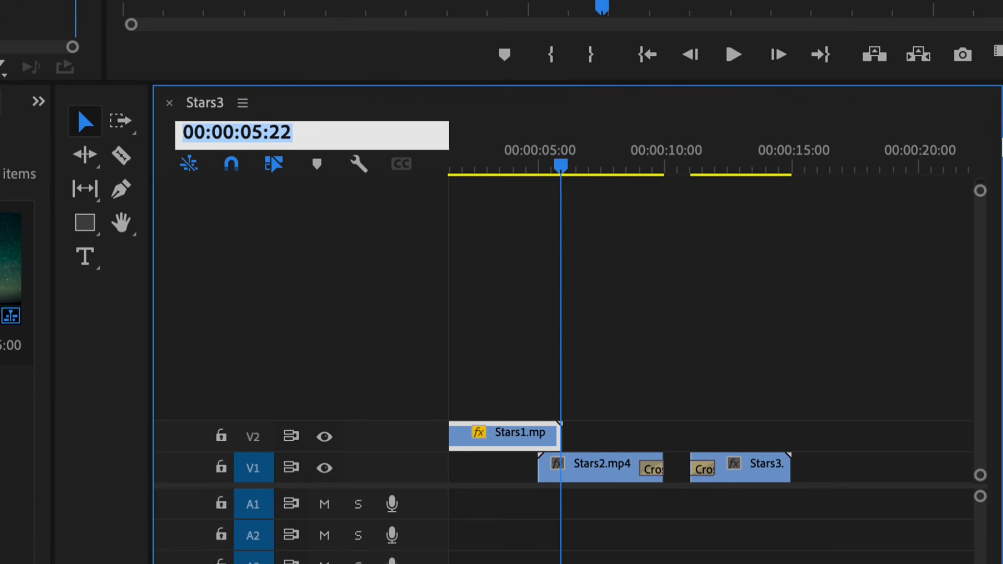
text(600)
key(Return)
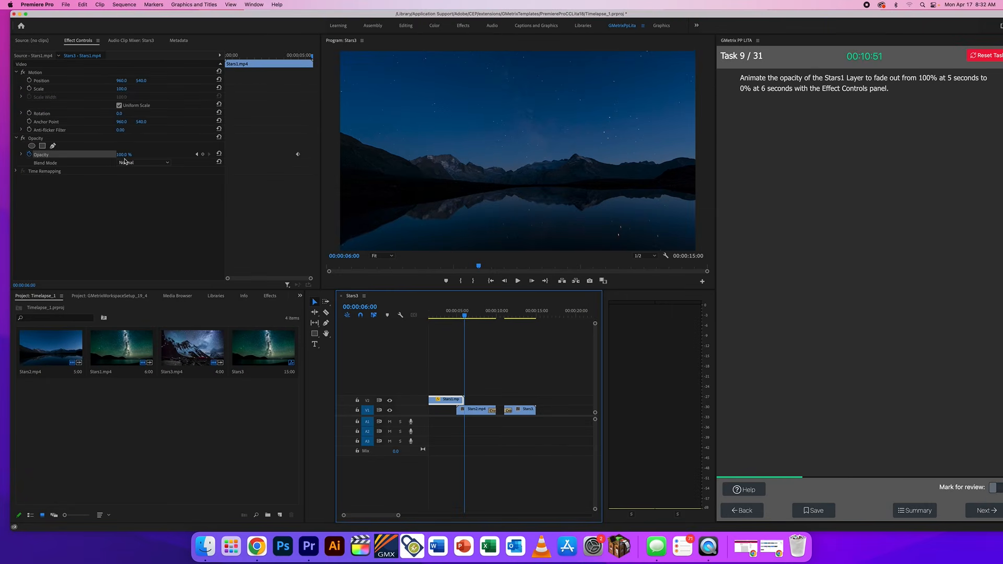
click(124, 155)
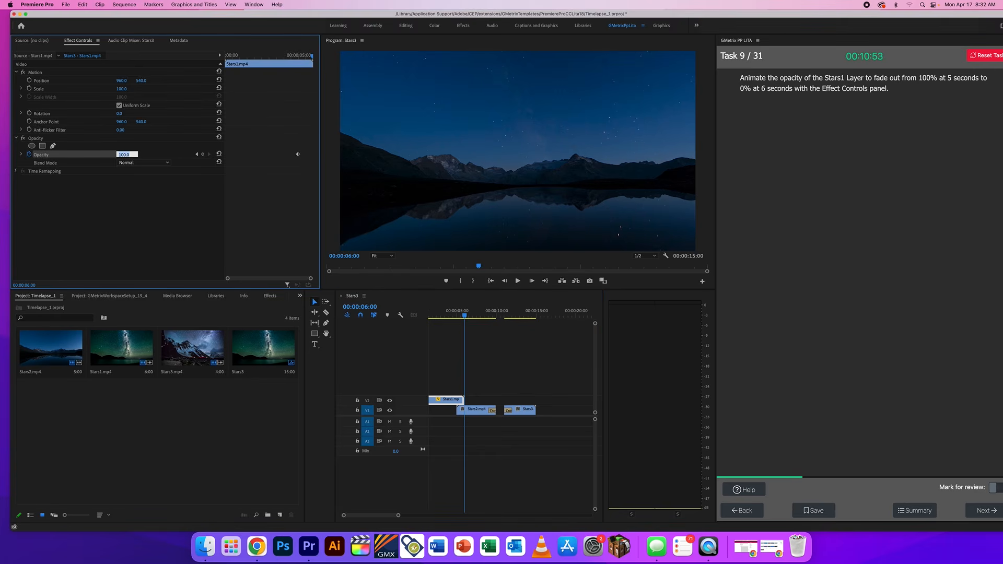
key(Return)
Preview the opacity fade from about 00:00:04:06, and submit task 9 for grading to continue to task 10.
drag(463, 318, 452, 320)
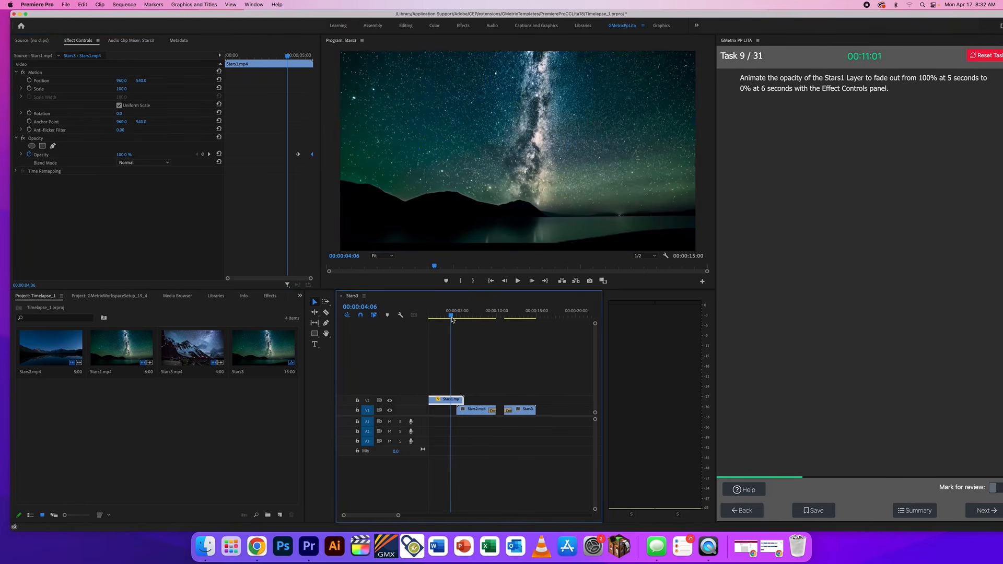
key(space)
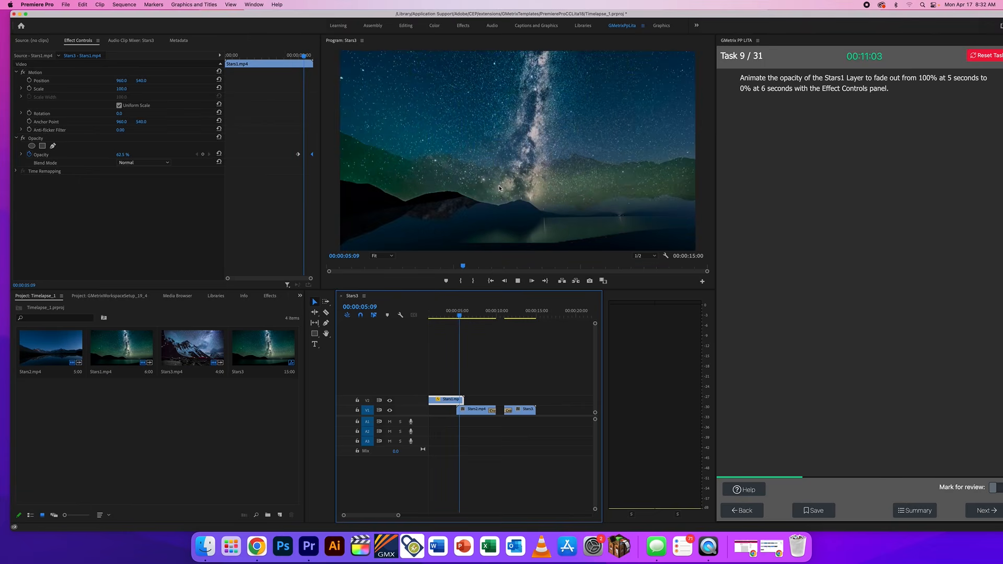
key(space)
click(980, 512)
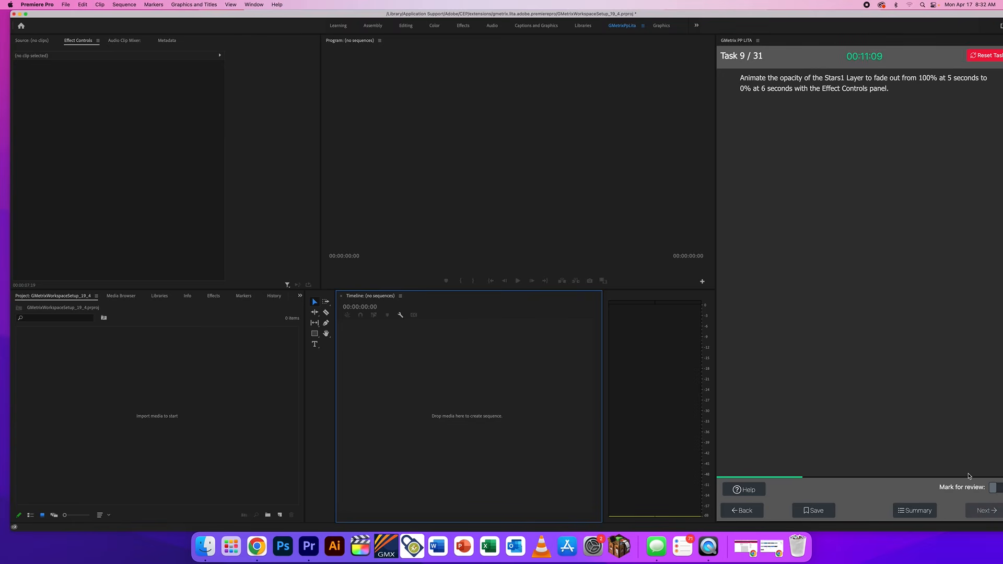
click(980, 302)
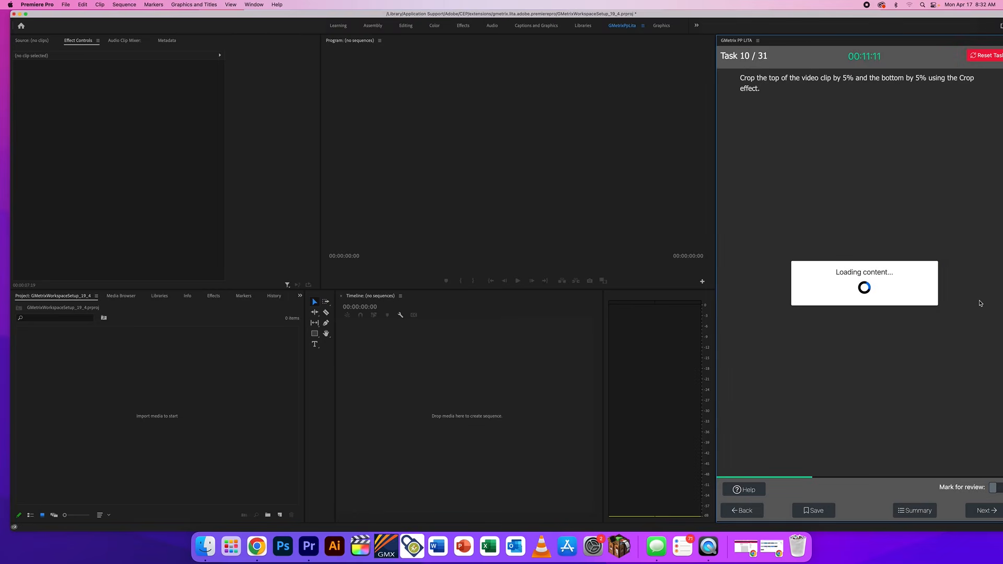
click(601, 187)
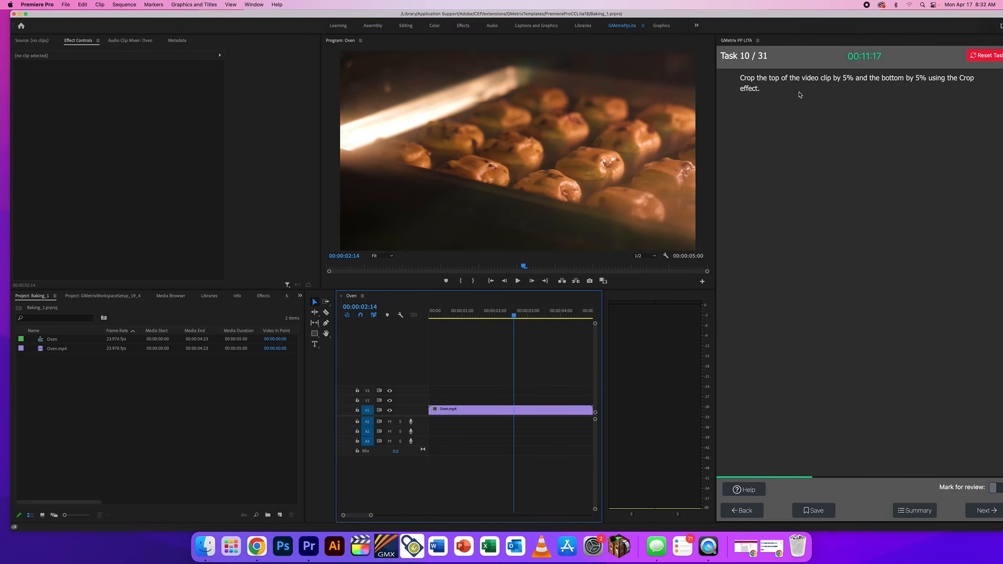
Find the Crop effect by searching the effects for "crop", and apply it to the Oven.mp4 clip on track V1.
drag(759, 89, 741, 89)
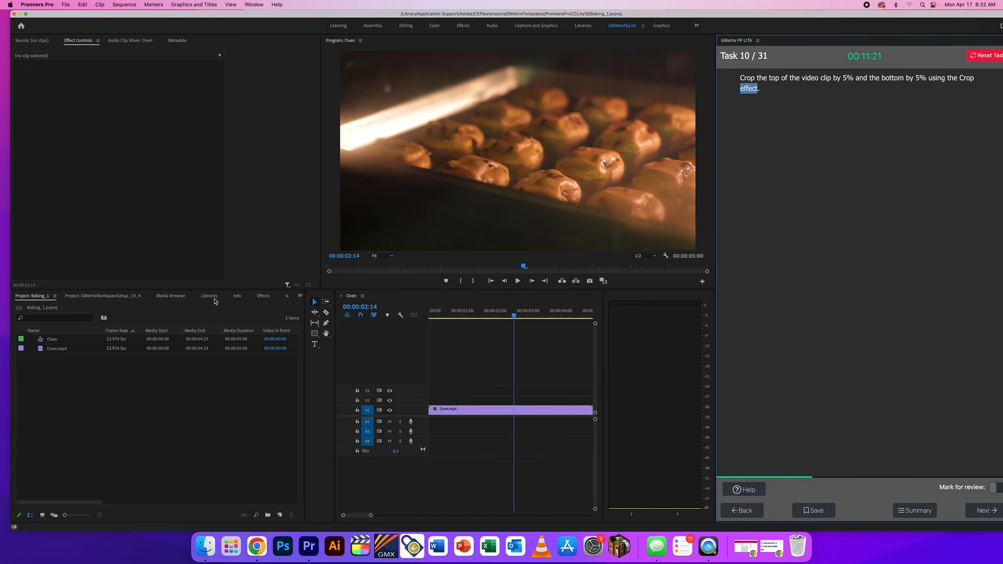
click(264, 297)
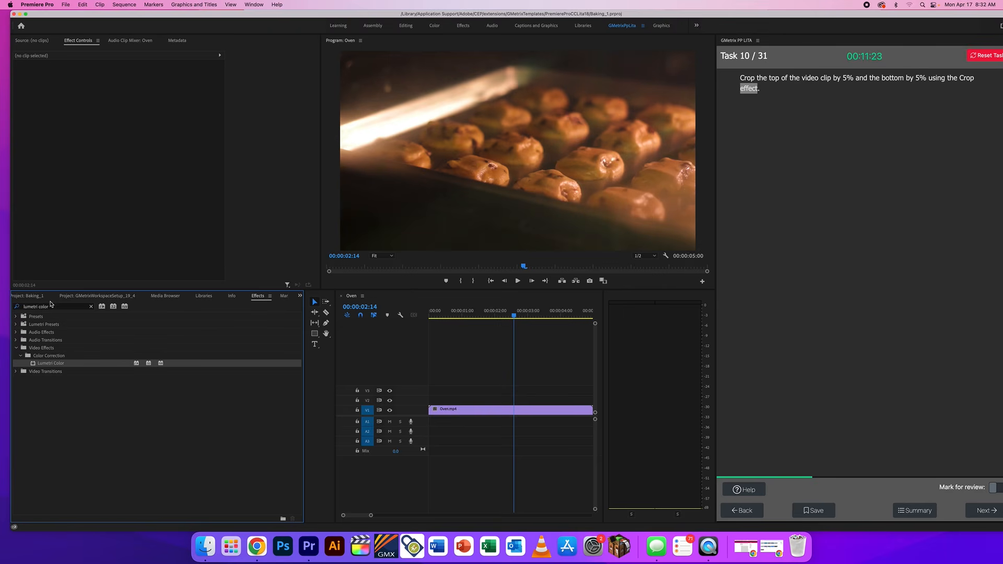
click(42, 307)
key(BackSpace)
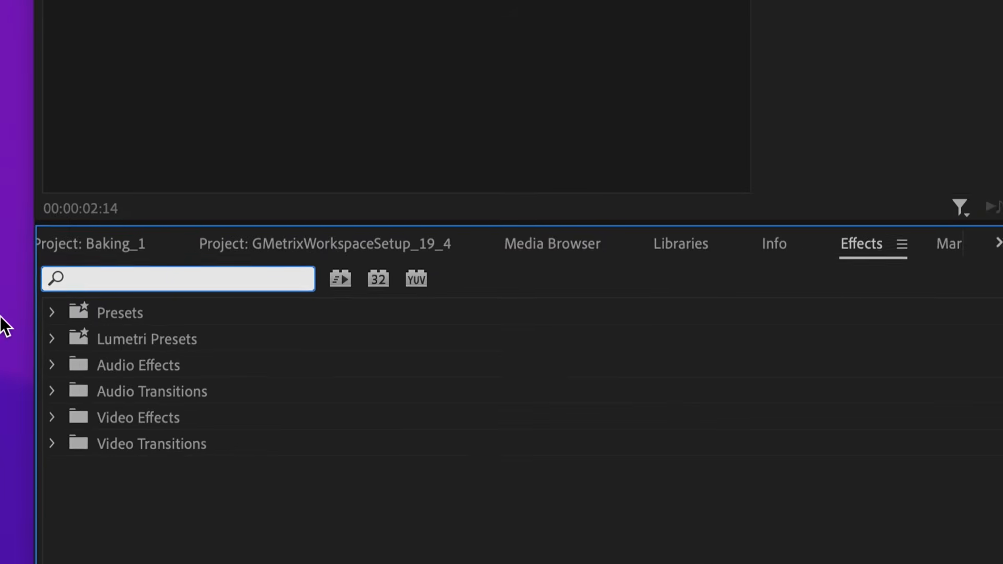
text(crop)
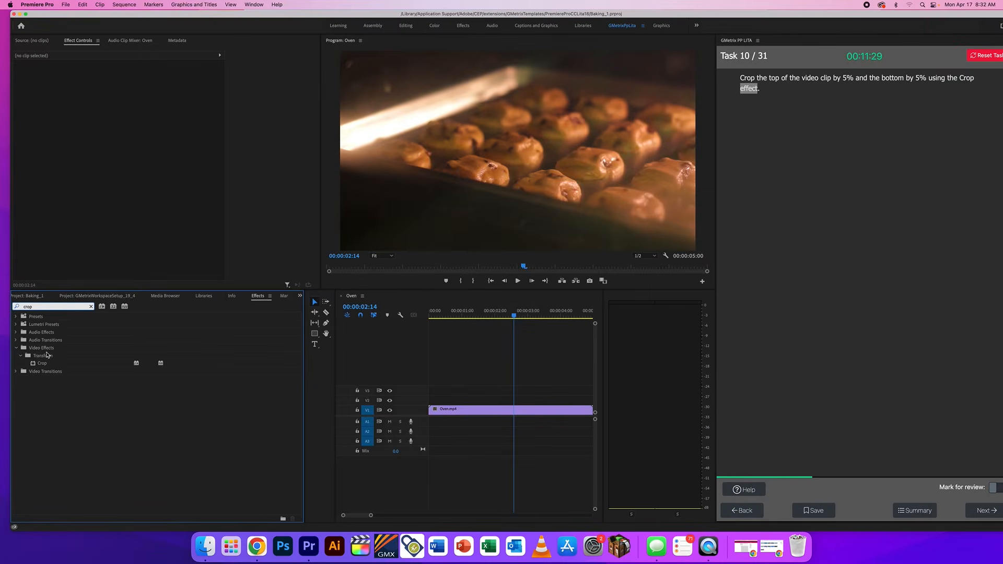
drag(38, 365, 463, 415)
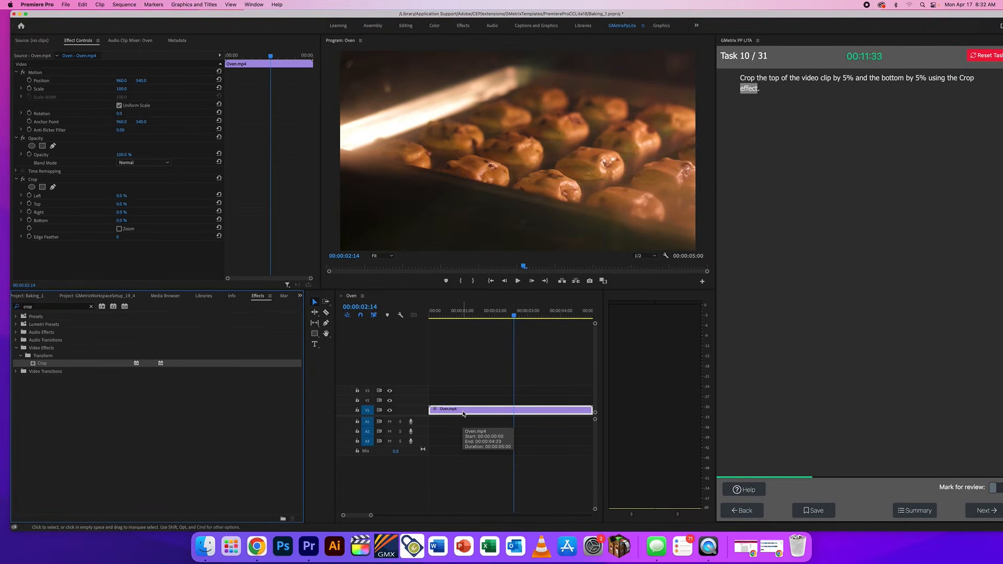
click(463, 414)
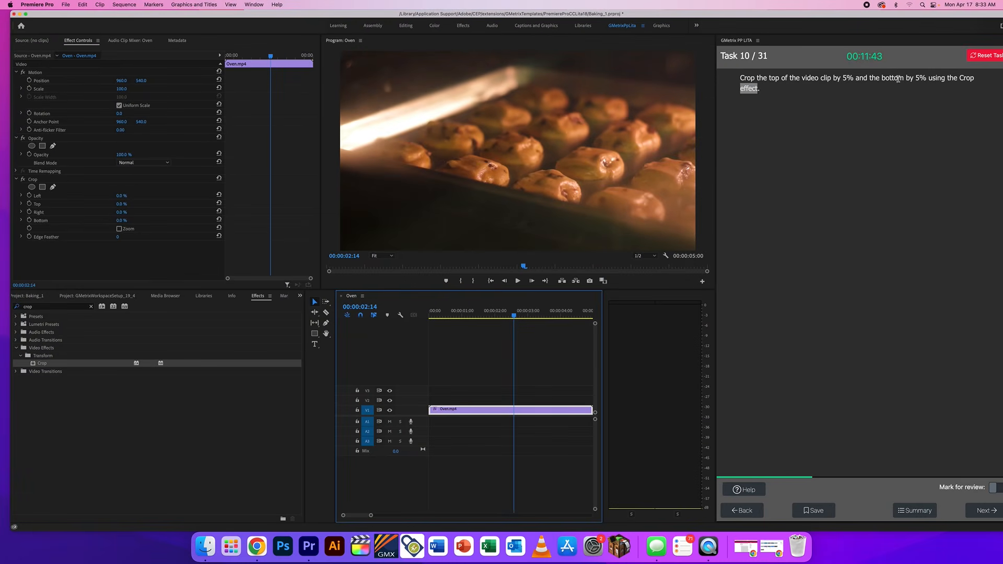
Set the Crop effect's Top and Bottom values to 5% on Oven.mp4, and submit task 10 for grading to continue to task 11.
click(910, 79)
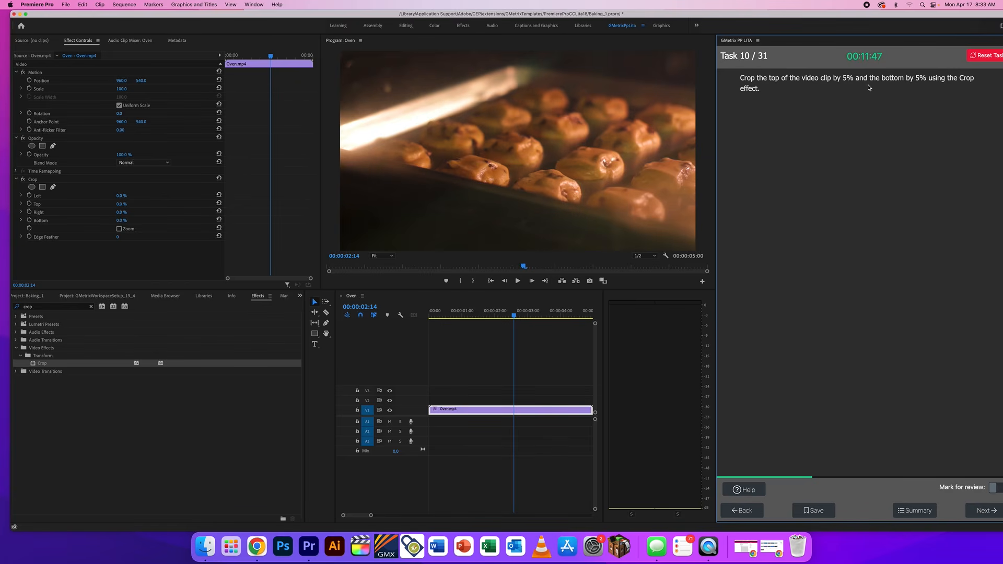
drag(765, 79, 920, 79)
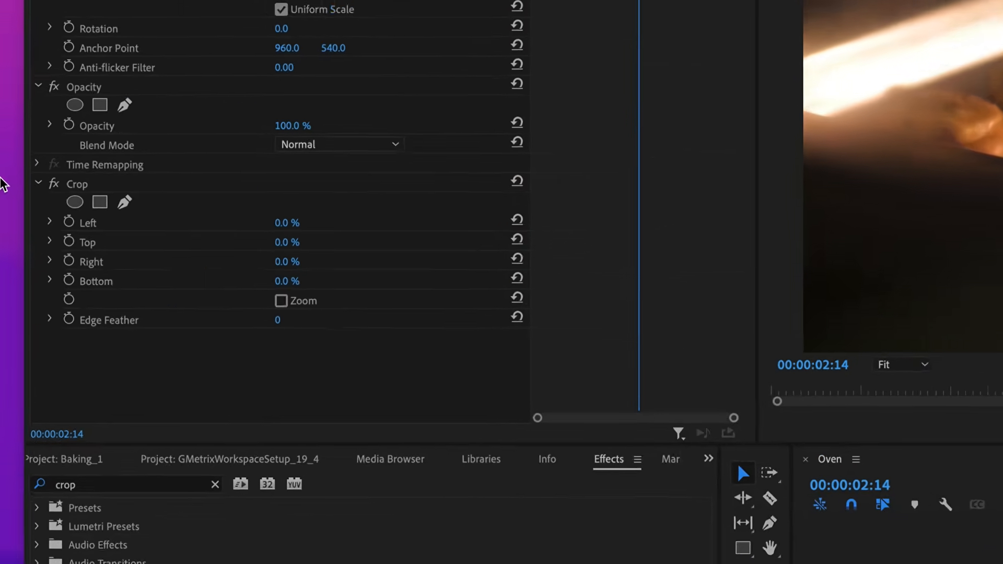
click(55, 180)
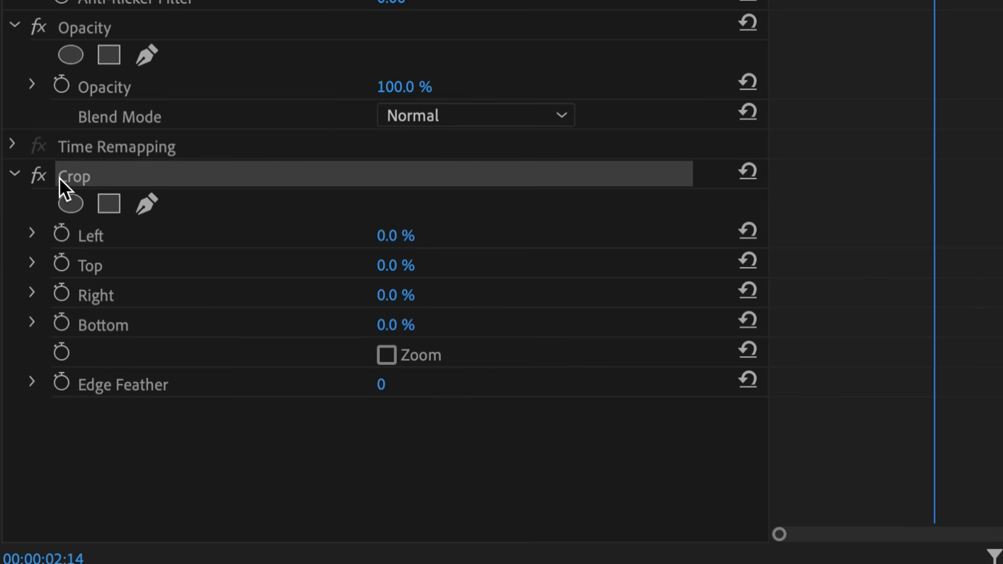
click(389, 266)
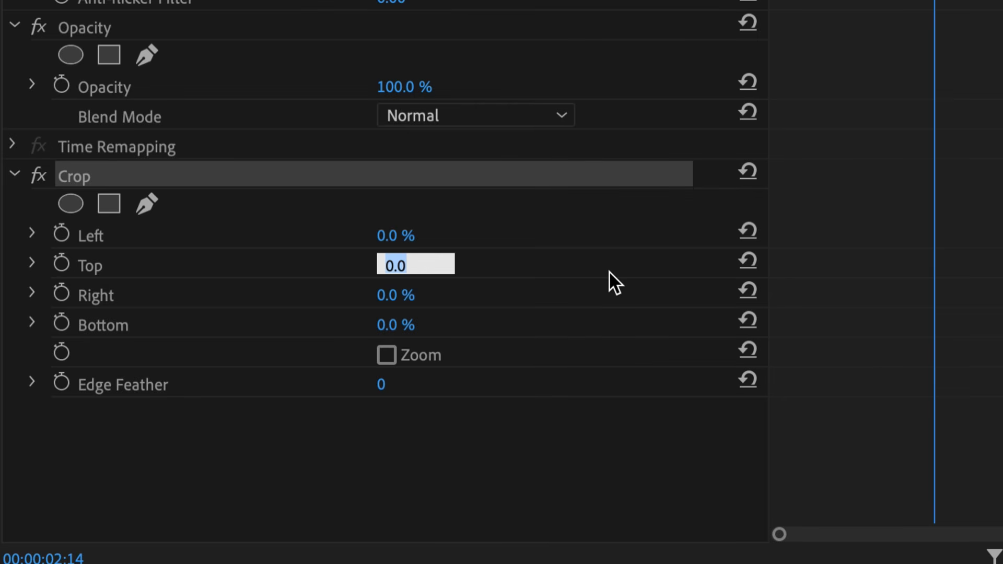
text(5)
key(Return)
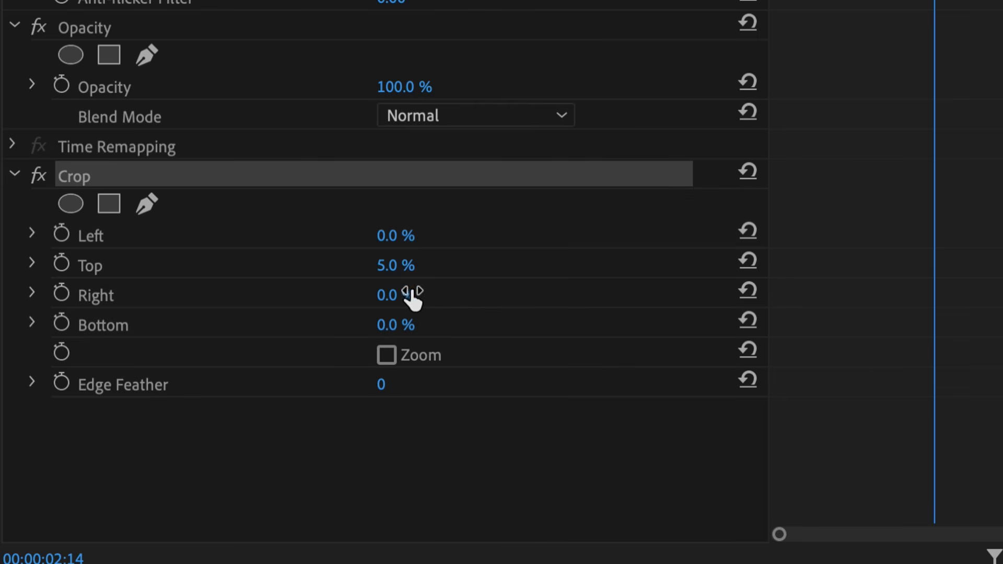
click(400, 322)
text(5)
key(Return)
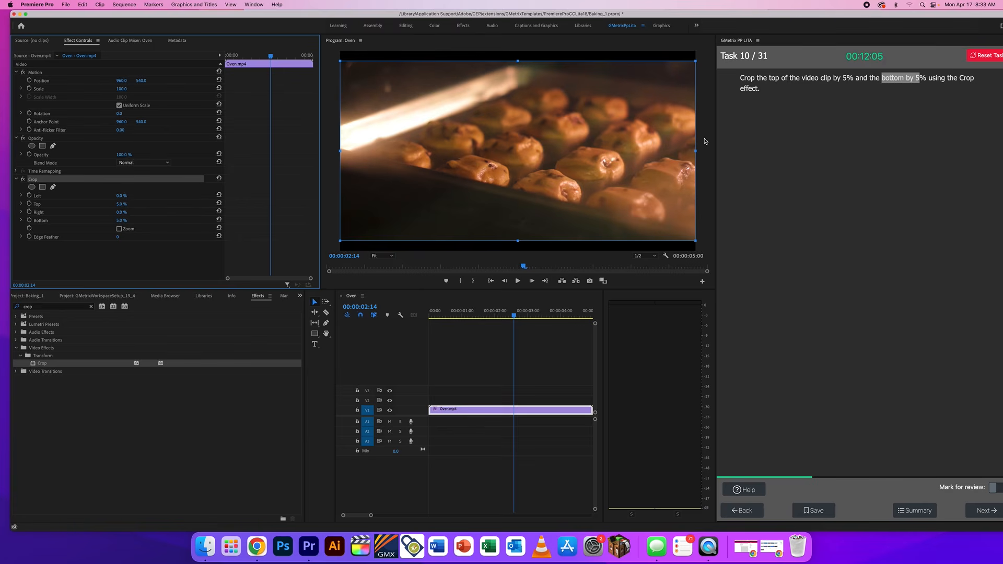
click(985, 510)
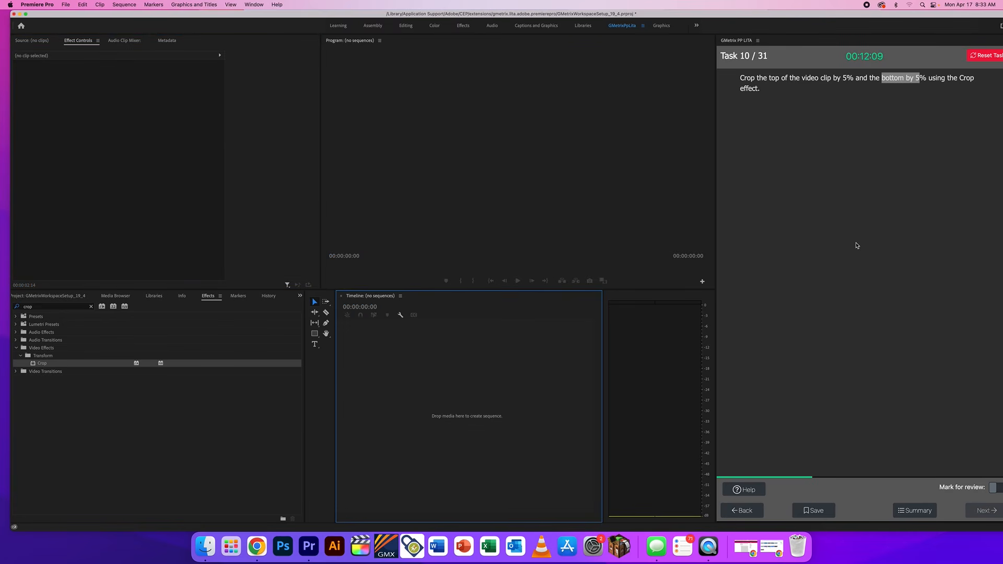
click(968, 301)
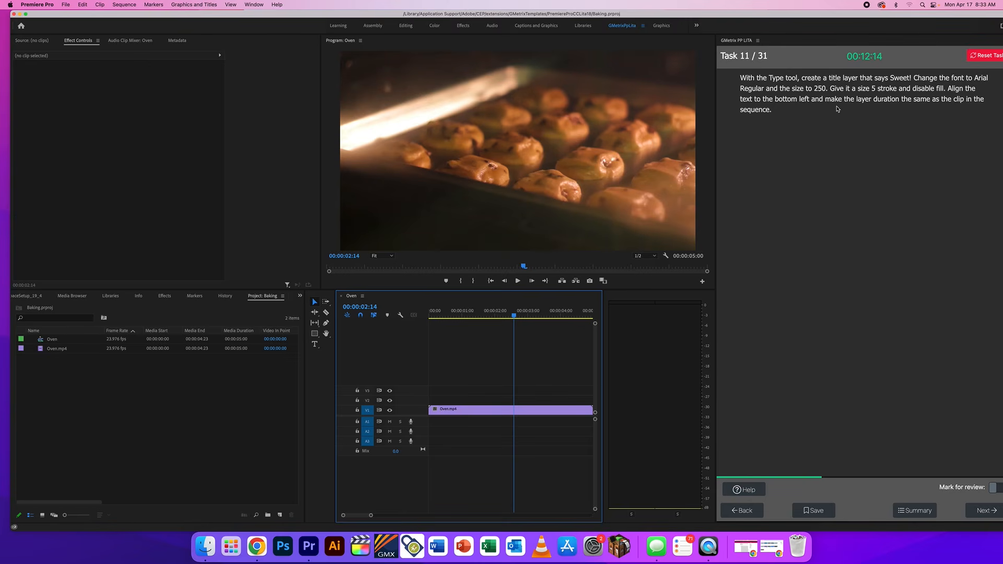
Create a title layer reading "Sweet!" with the Type tool over the video image at the start of the Oven sequence.
click(315, 345)
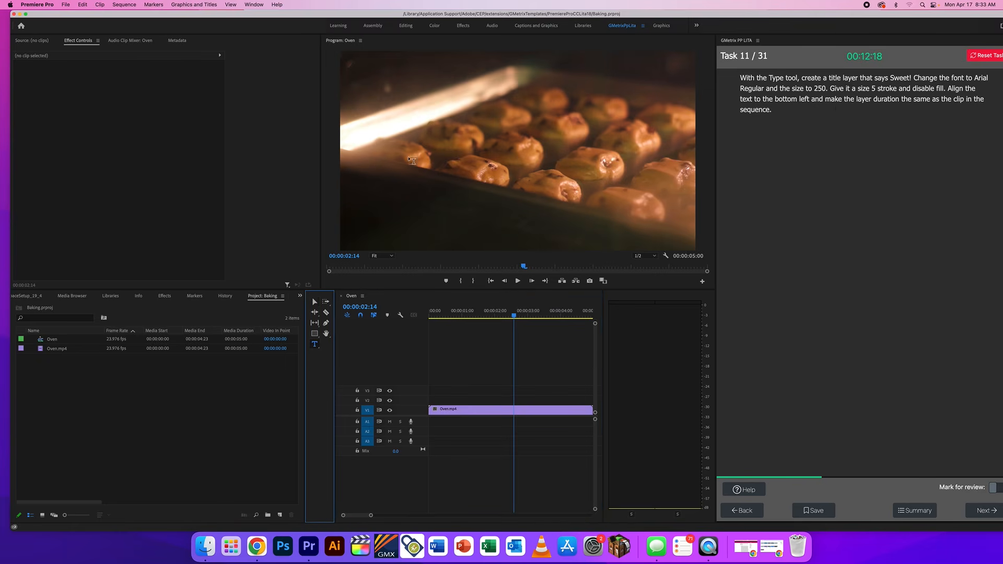
key(Right)
key(Right)
click(429, 314)
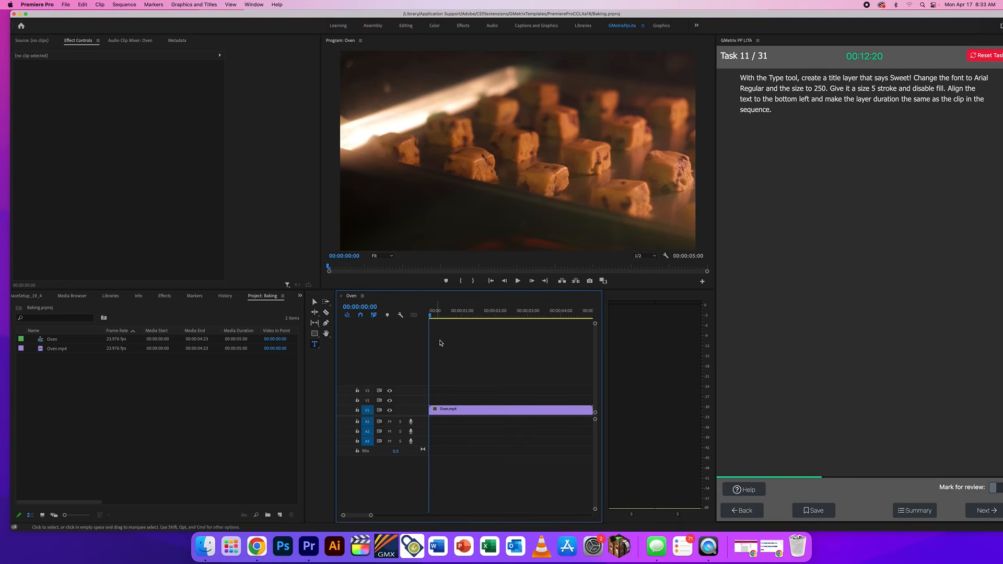
click(427, 177)
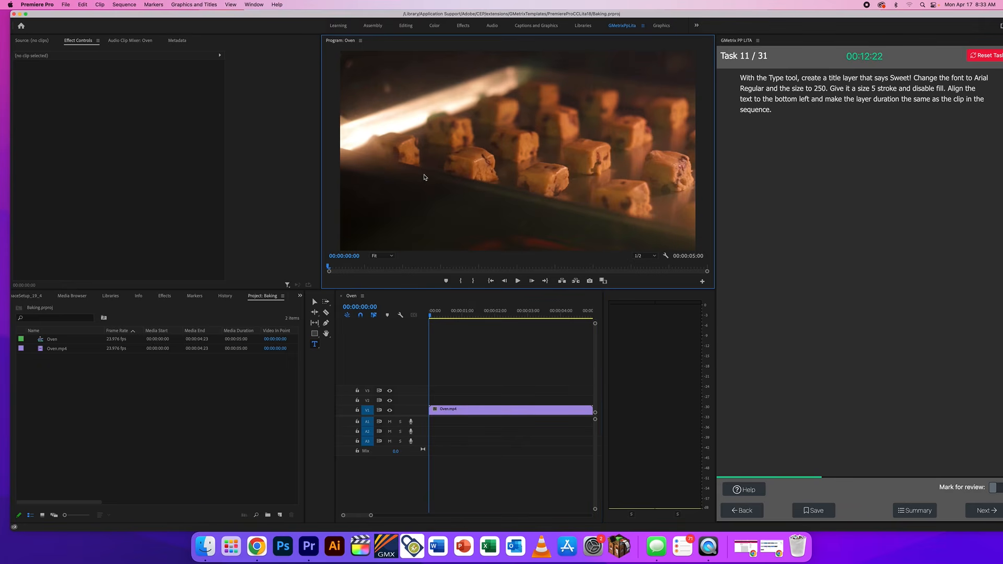
text(Sweet!)
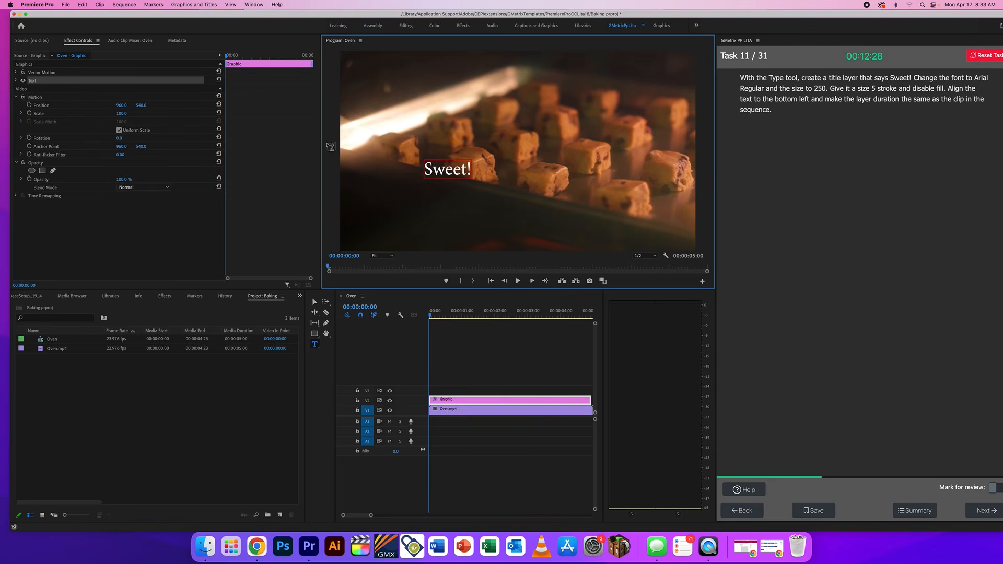
Show the Sweet! layer's properties in Essential Graphics and change the font of the whole title text to Arial.
click(251, 5)
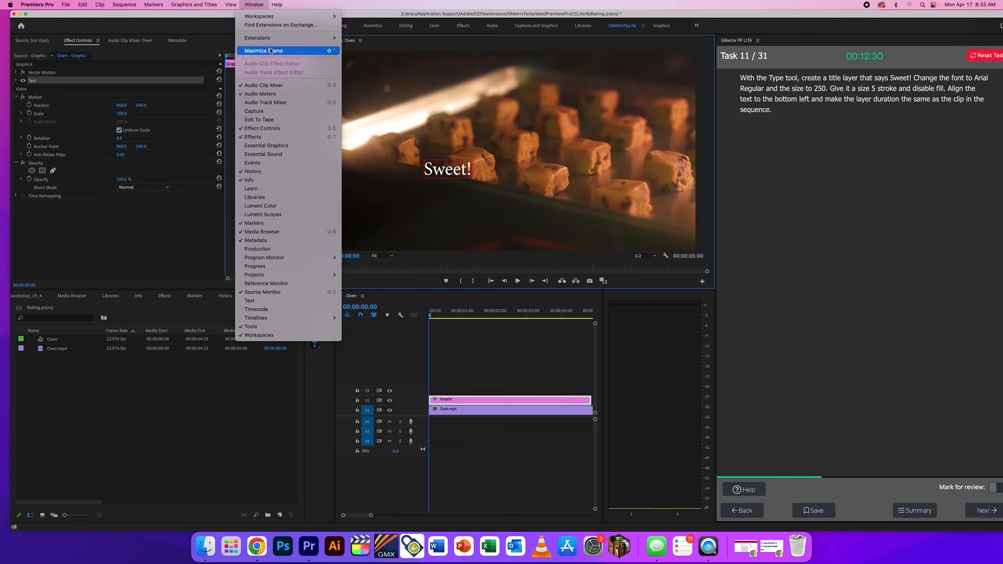
click(296, 147)
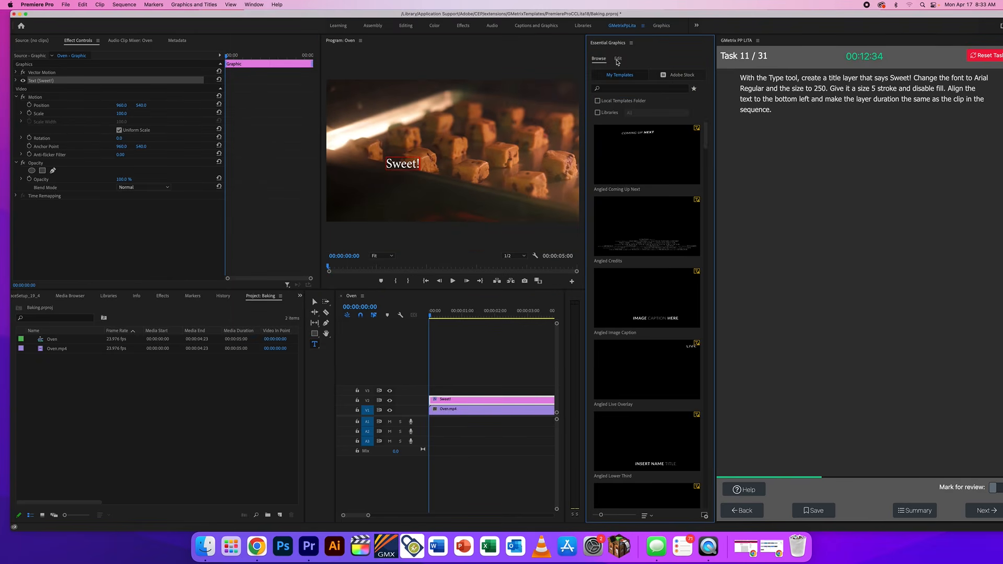
click(617, 59)
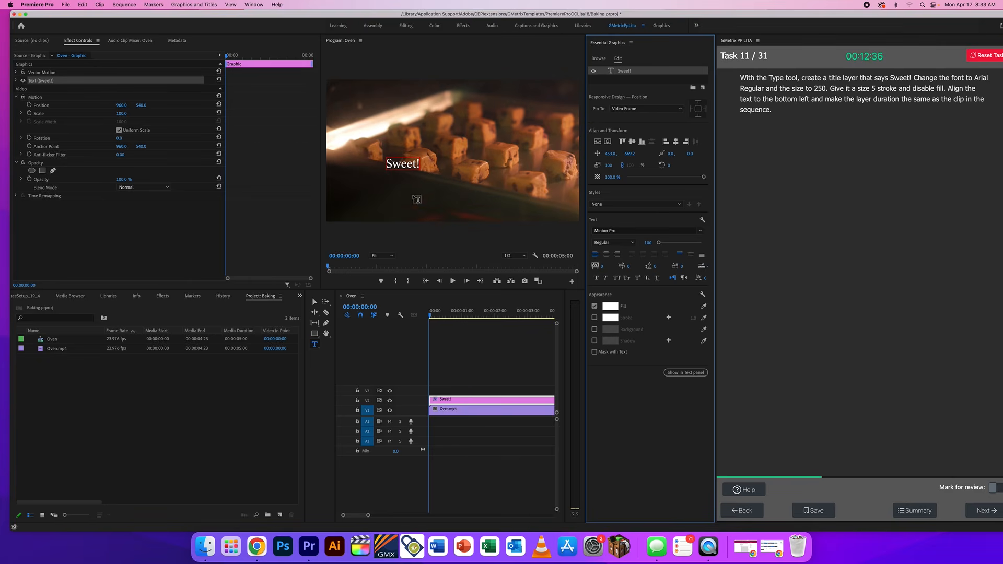
click(389, 165)
drag(387, 165, 432, 167)
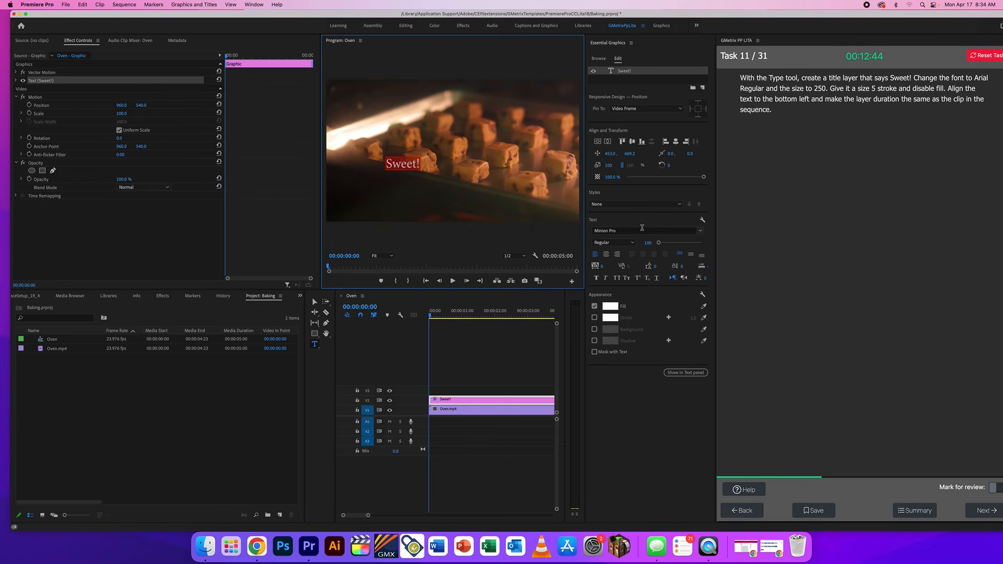
click(700, 231)
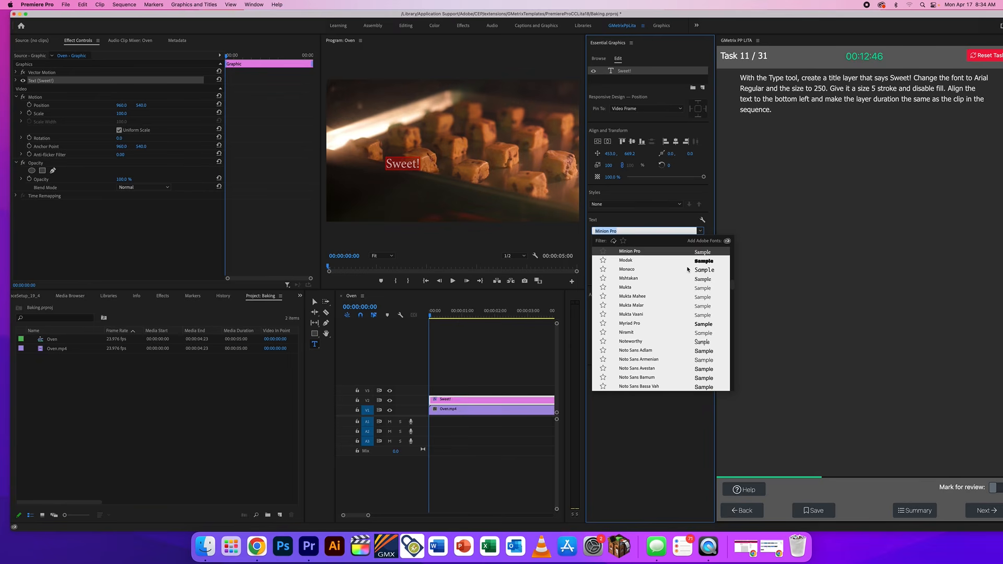
scroll(689, 269, up, 10)
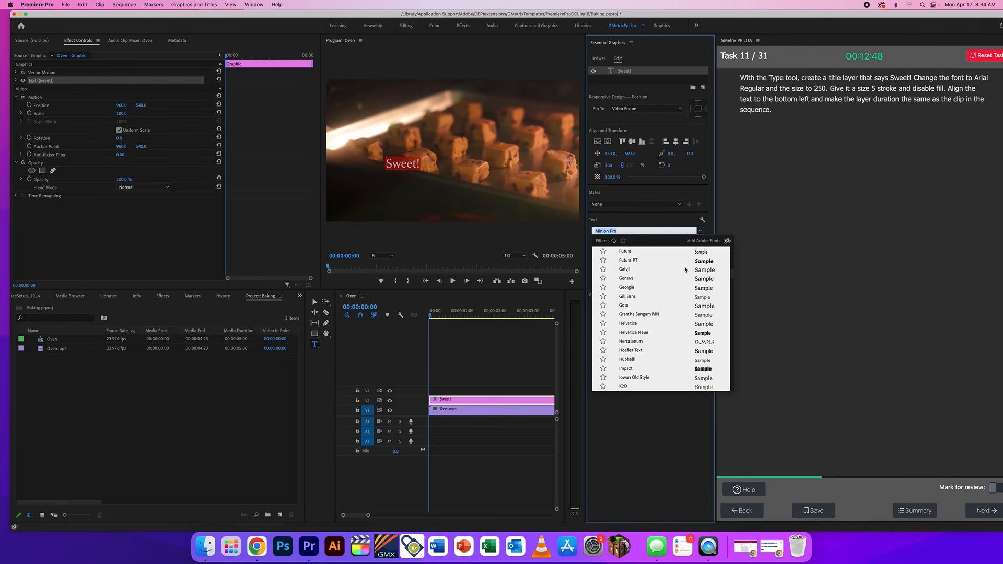
scroll(685, 269, up, 10)
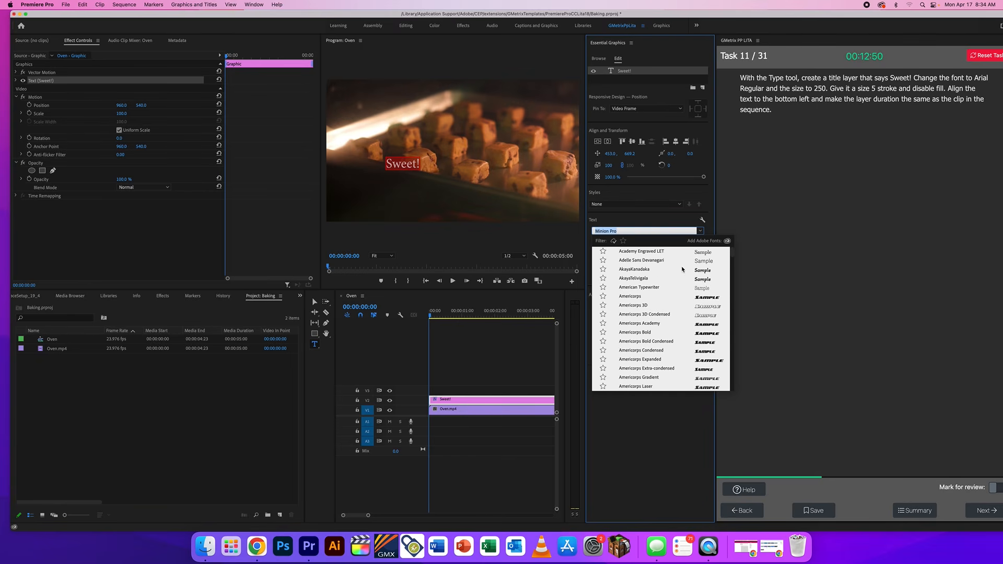
scroll(659, 279, down, 5)
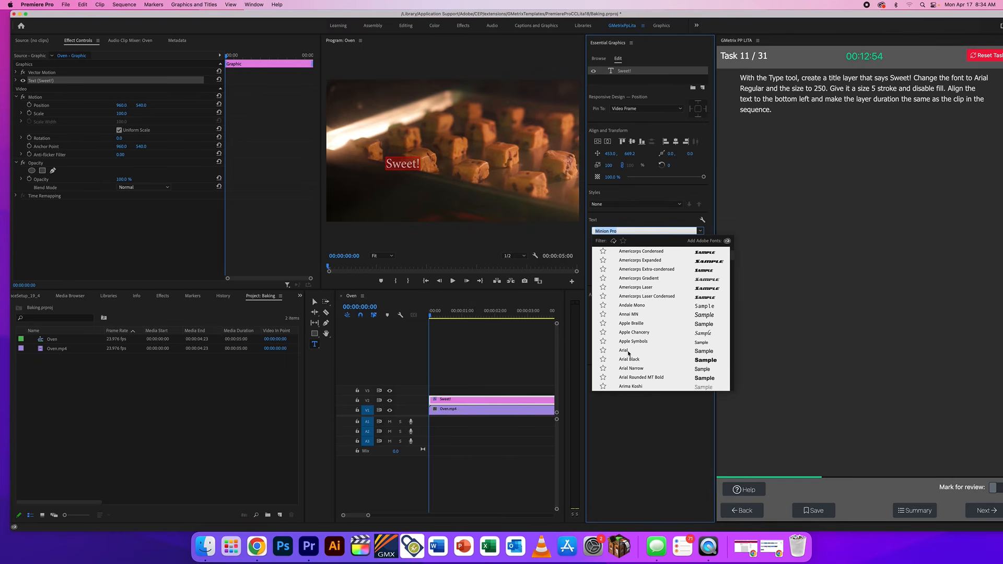
click(624, 351)
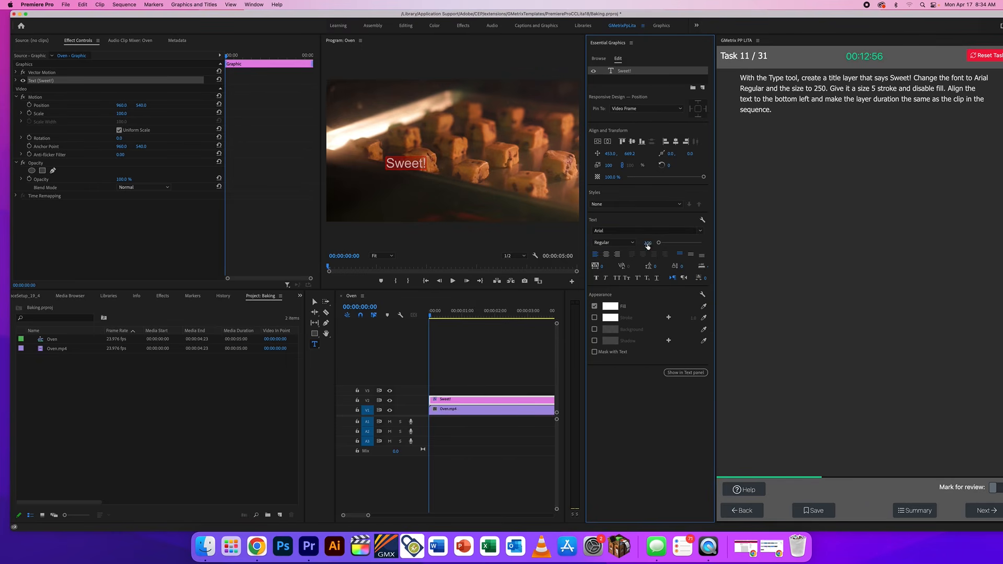
Set the font size of the Sweet! title text to 250.
drag(826, 88, 806, 89)
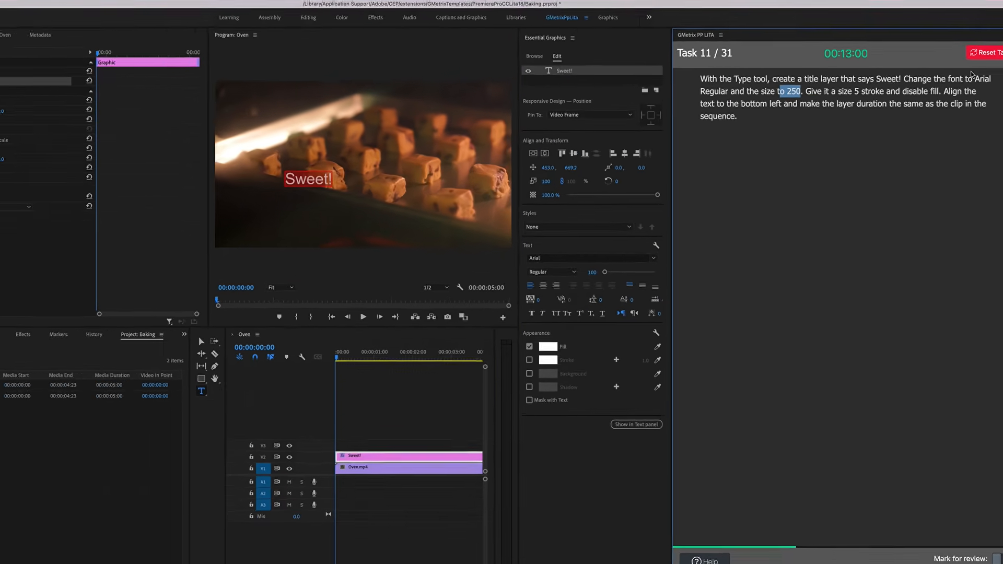
click(495, 325)
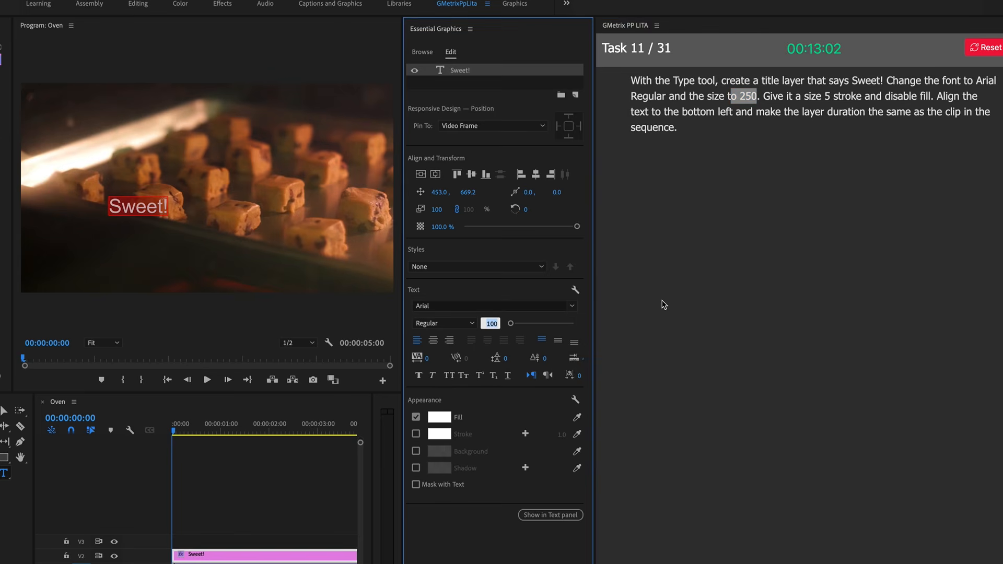
text(250)
key(Return)
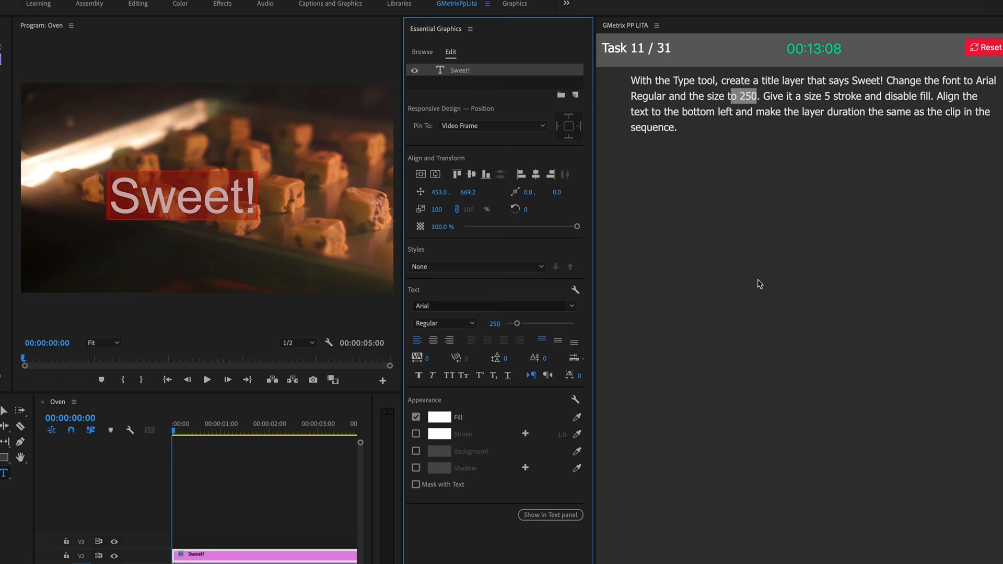
Give the Sweet! title text a stroke of size 5 and disable its fill.
click(416, 434)
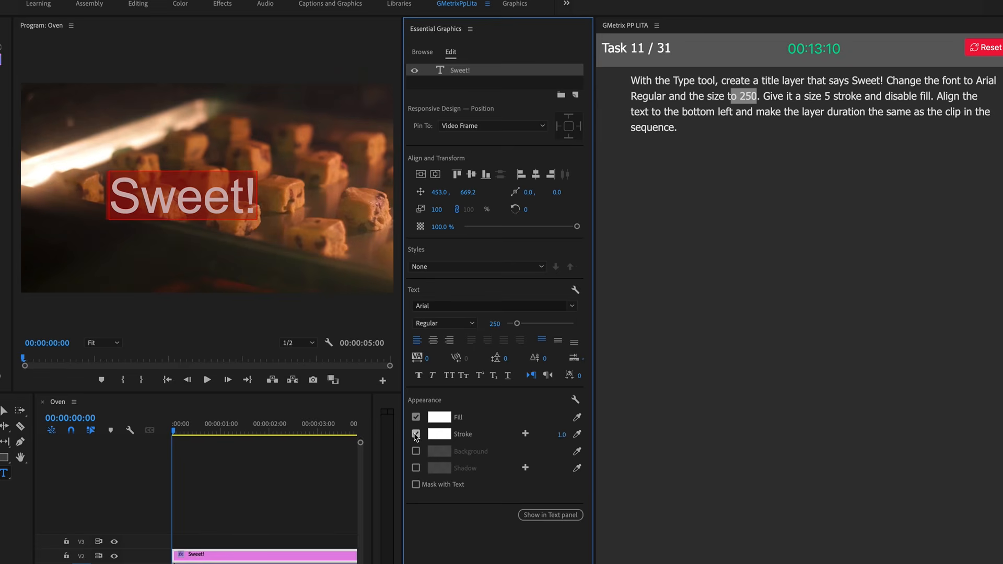
click(561, 436)
text(5)
key(Return)
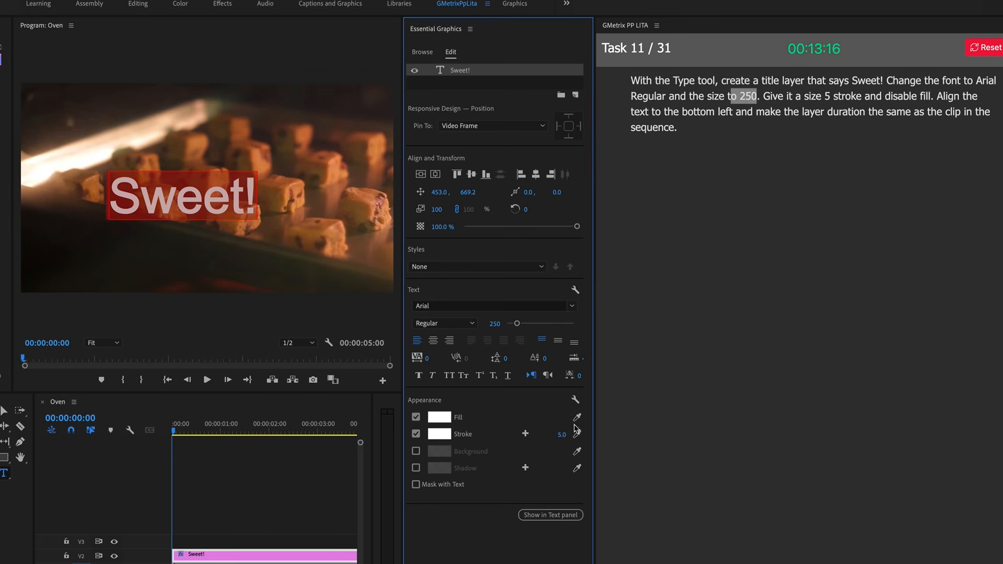
click(416, 417)
click(143, 200)
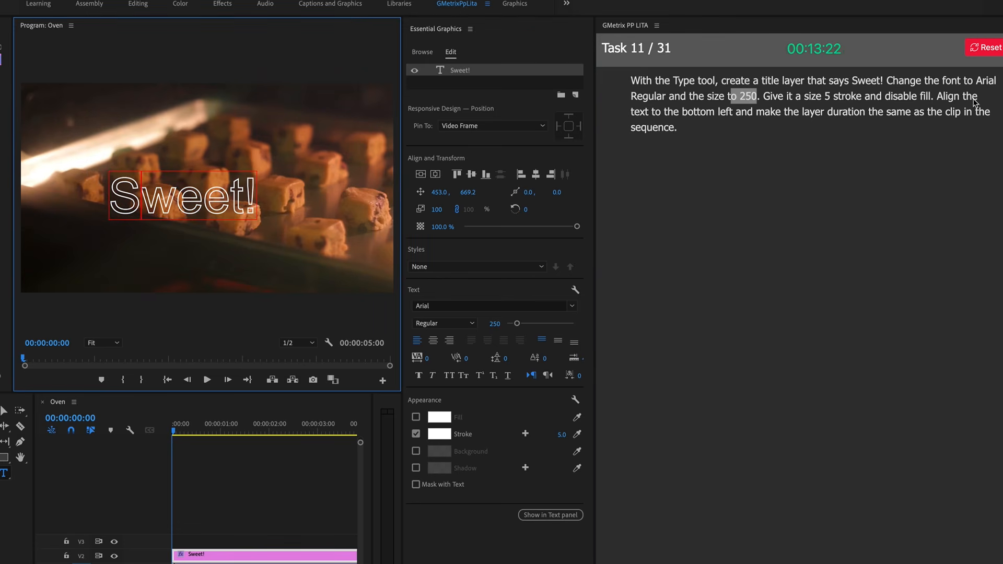
drag(939, 97, 934, 128)
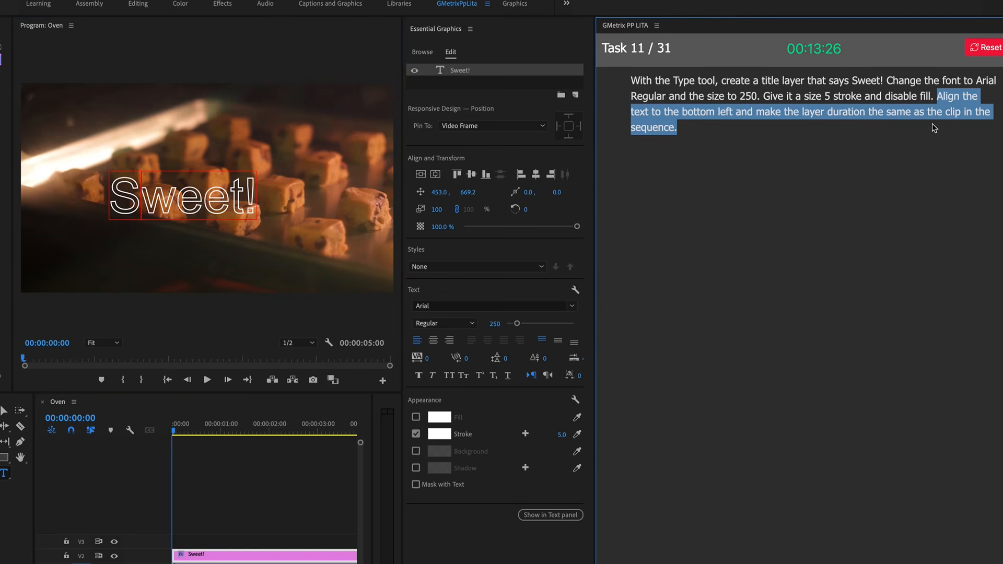
click(932, 124)
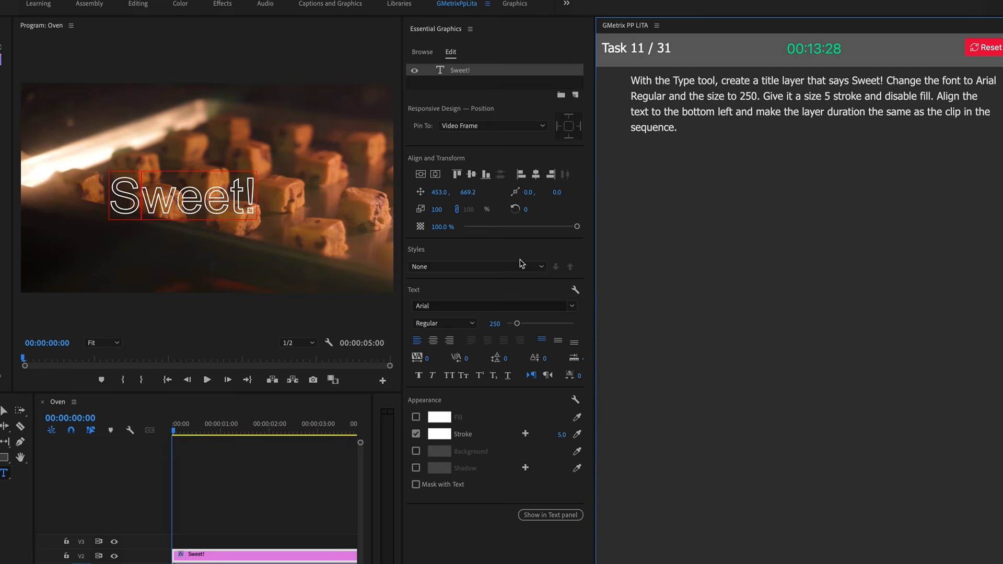
Align the Sweet! title text to the bottom and left edges of the video frame.
click(429, 163)
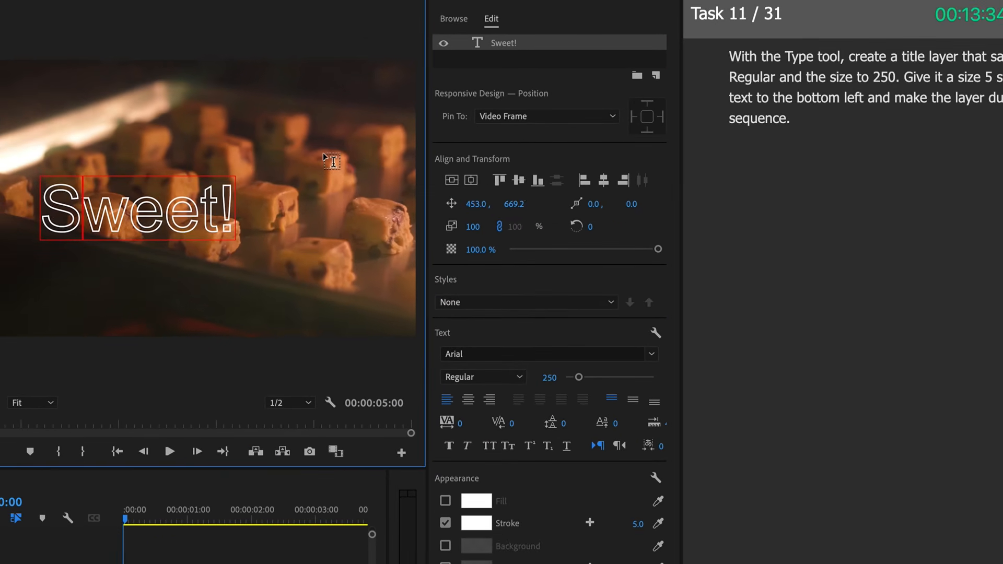
click(537, 182)
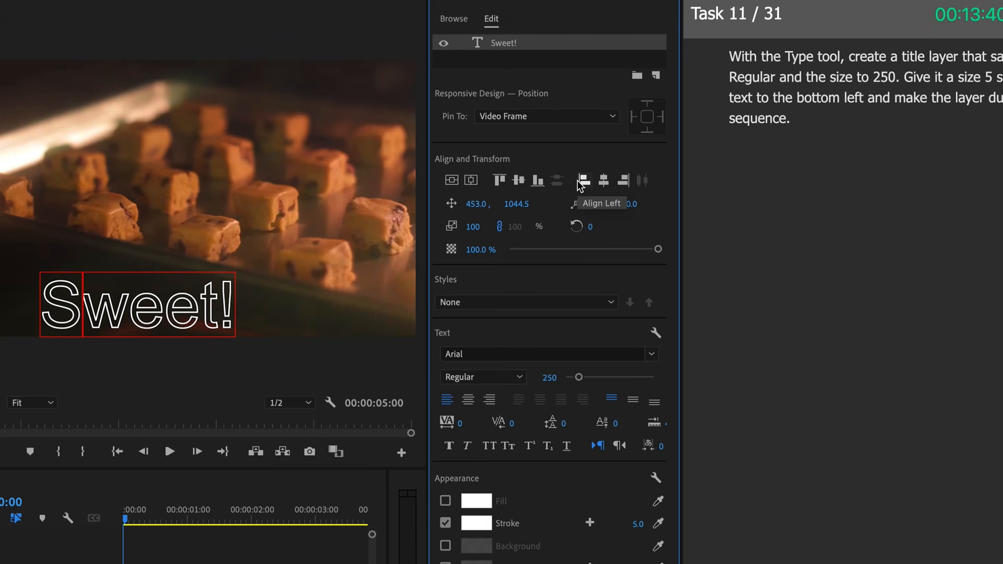
click(580, 186)
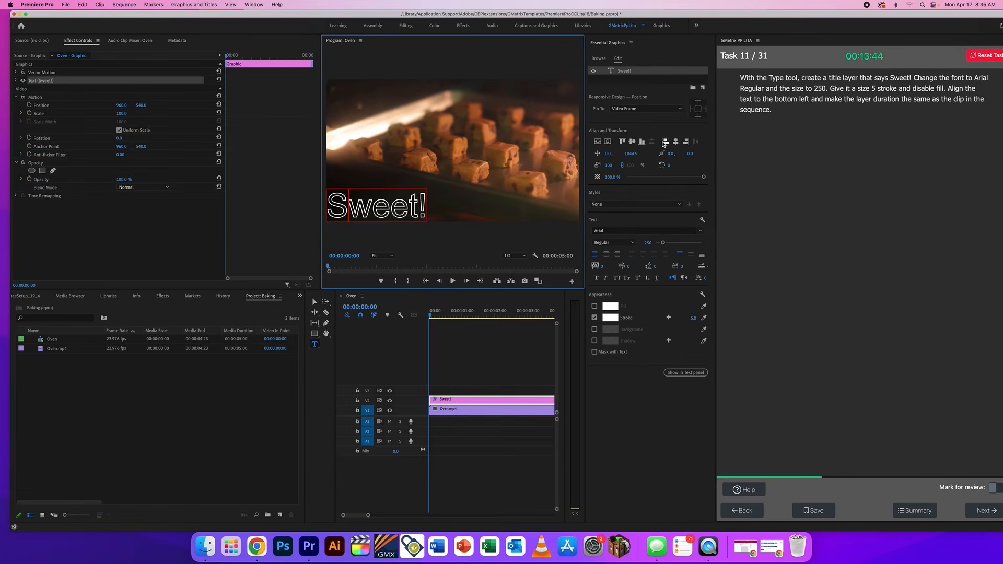
Extend the end of the Sweet! title layer to match the end of the Oven.mp4 clip and submit task 11.
drag(368, 517, 378, 516)
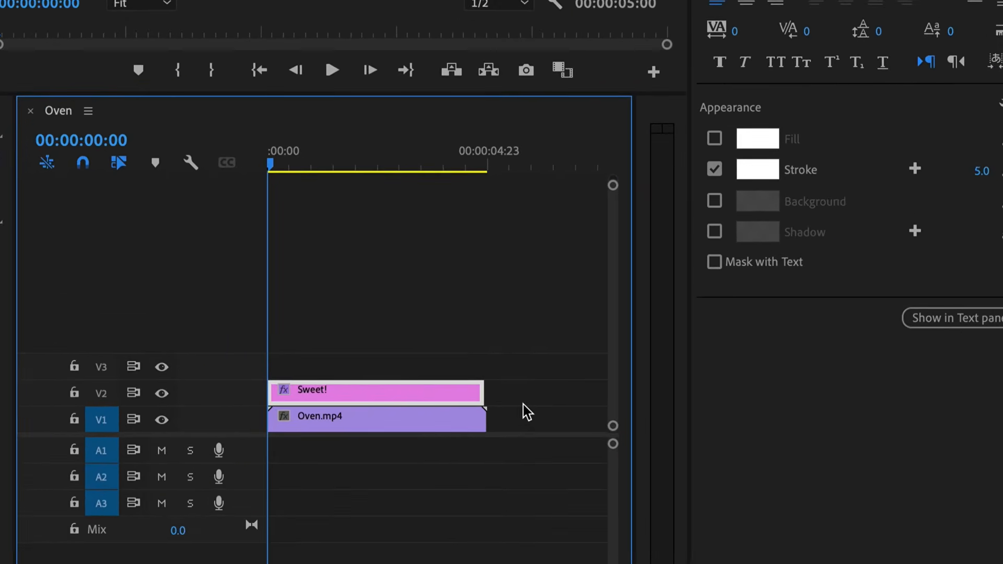
click(523, 404)
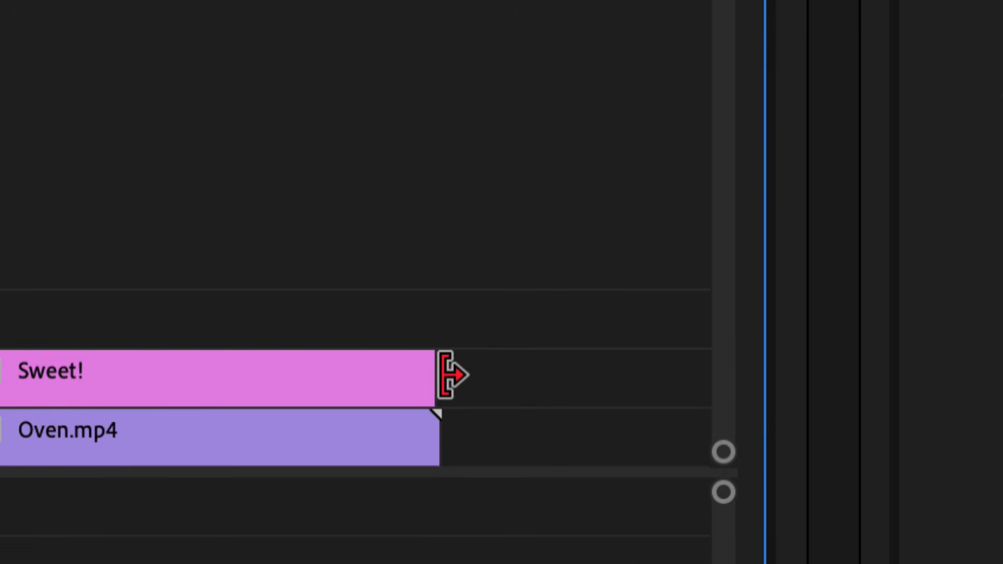
drag(445, 375, 458, 373)
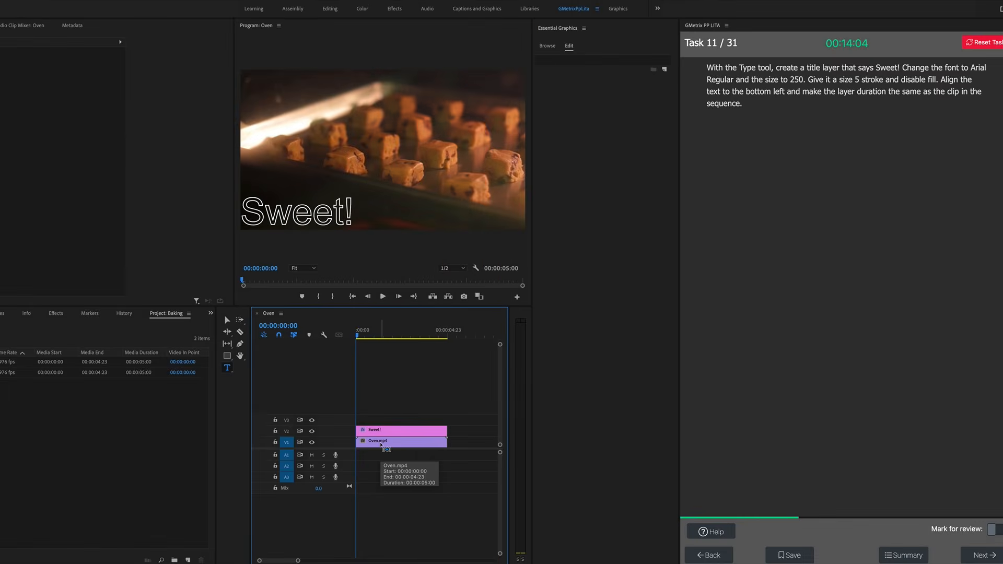
click(984, 556)
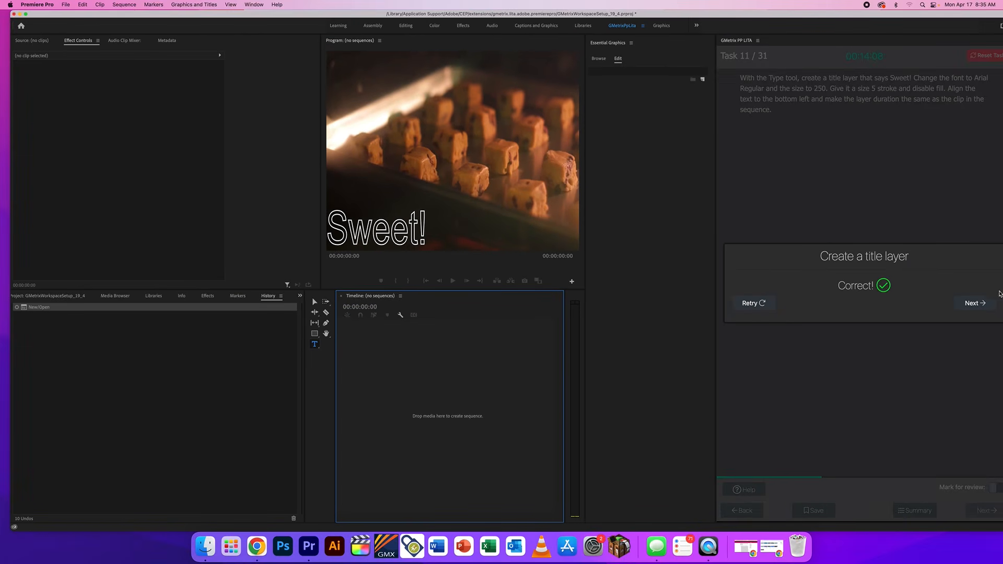
click(975, 304)
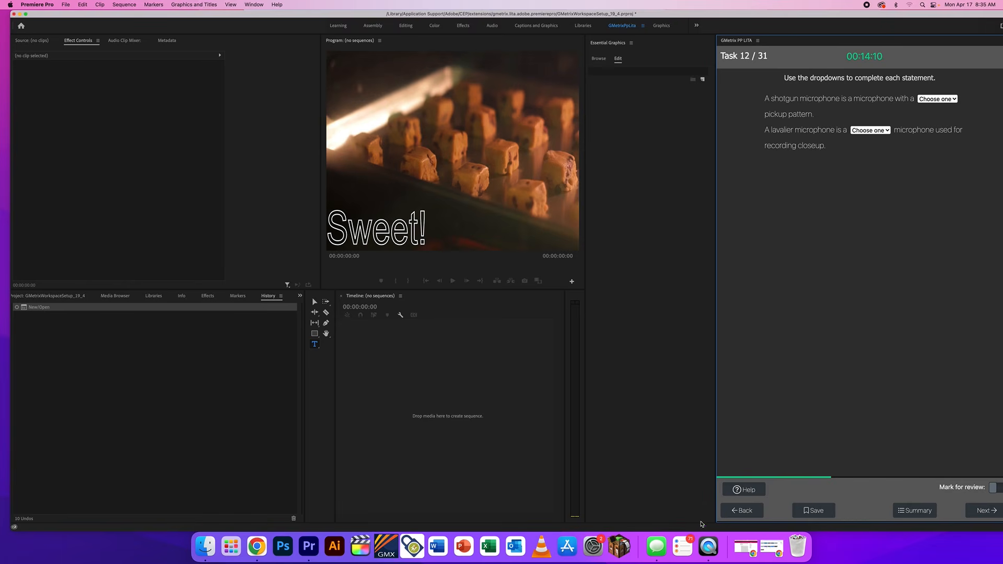
Show task 12's help, complete the statements with narrow for the shotgun microphone and small for the lavalier, and submit the answers.
click(742, 490)
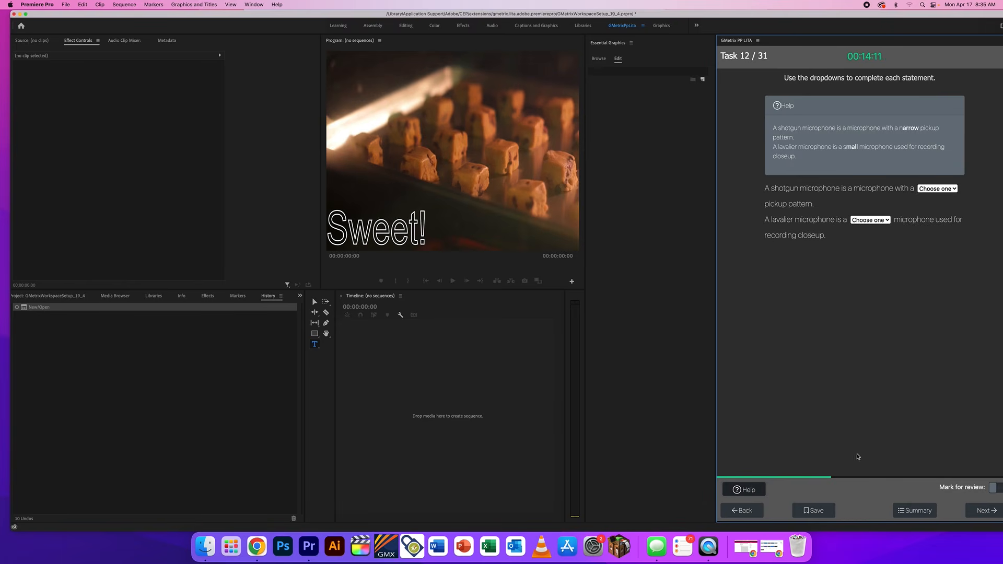
click(945, 192)
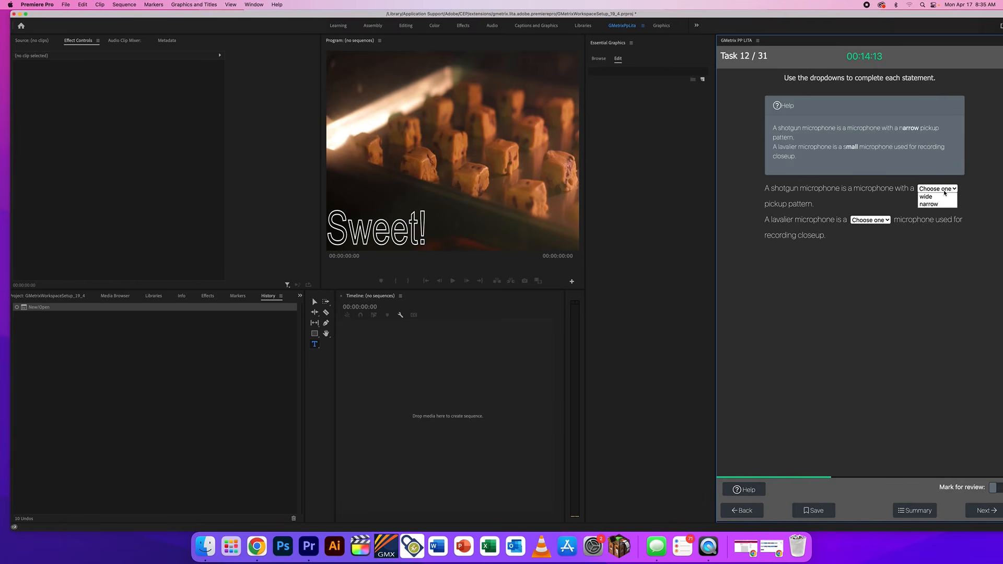
click(933, 205)
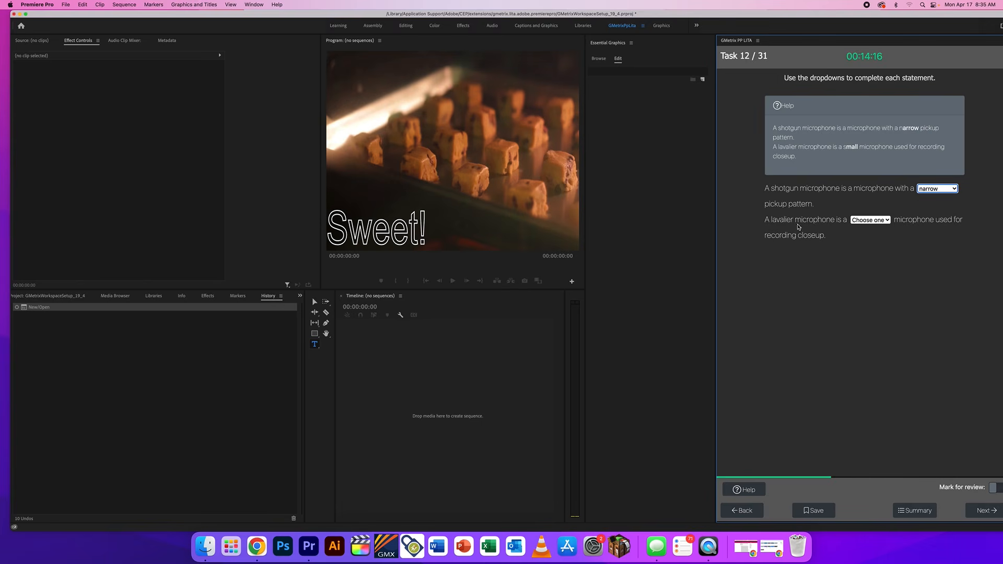
click(879, 224)
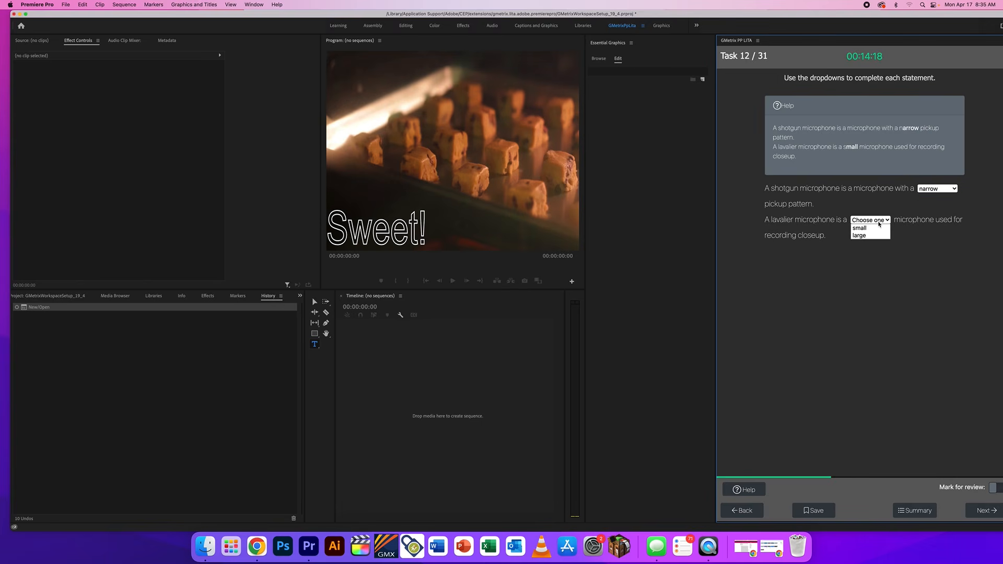
click(874, 231)
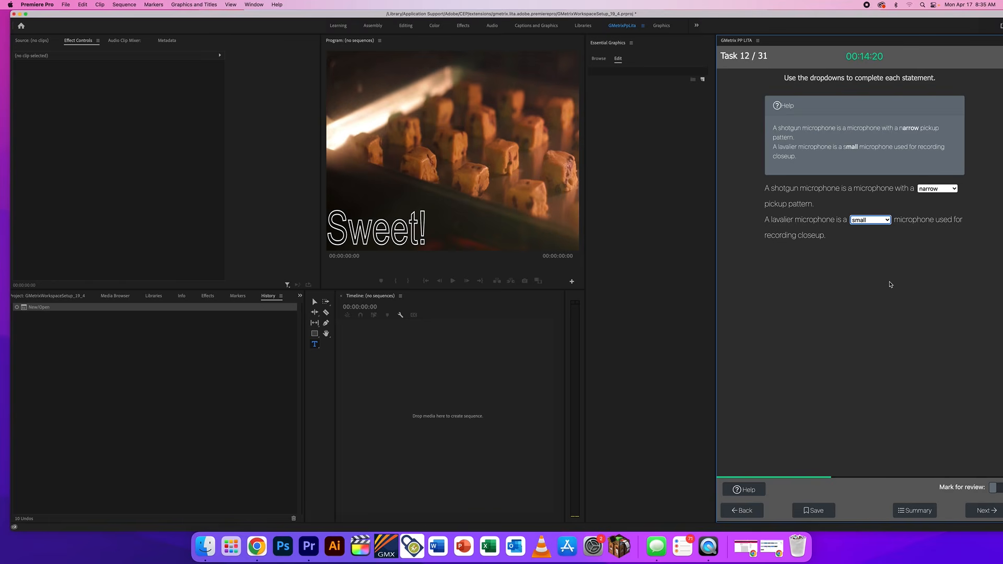
click(985, 510)
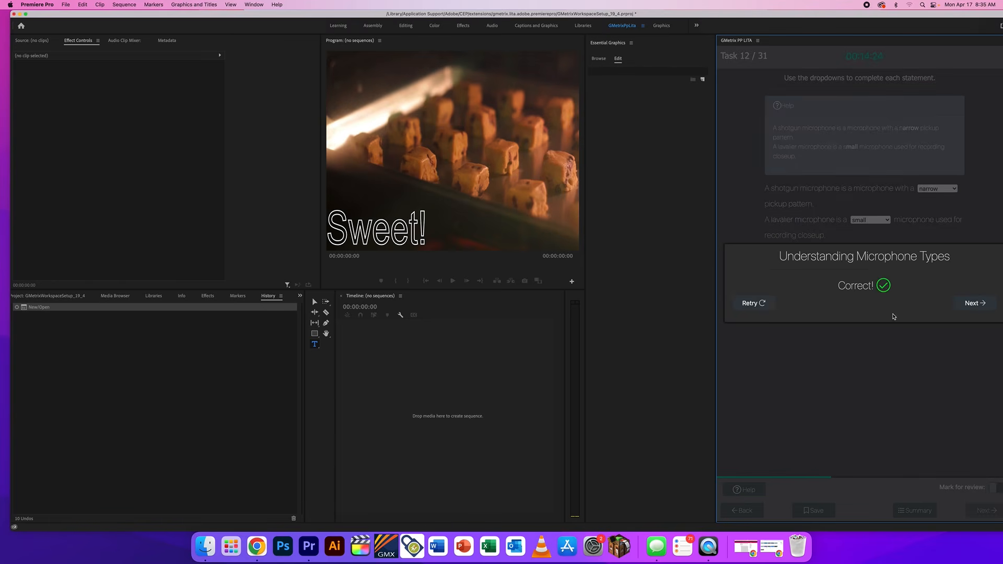
click(990, 303)
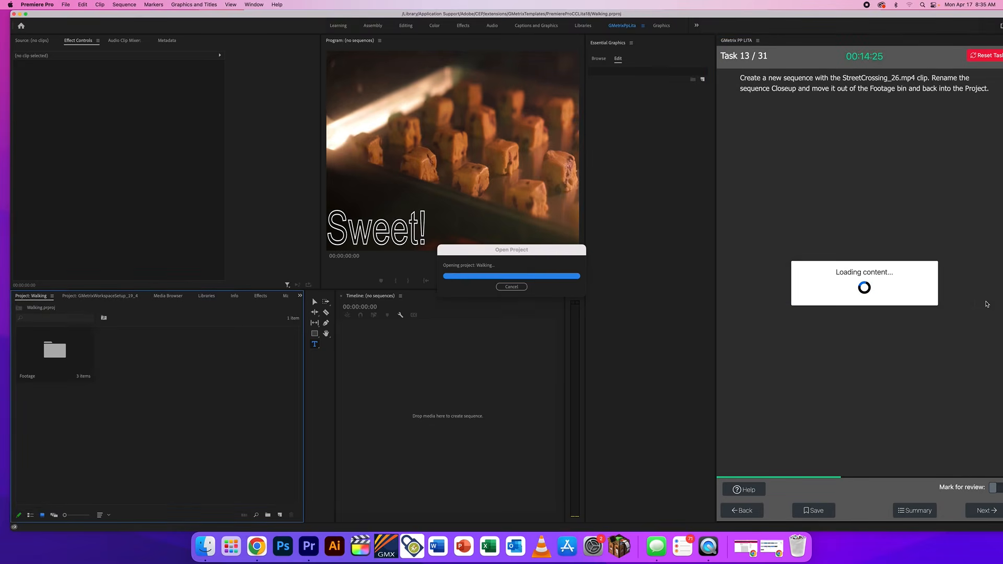
Accept the Walking project conversion and create a new sequence from the StreetCrossing_26.mp4 clip in the Footage bin.
click(601, 187)
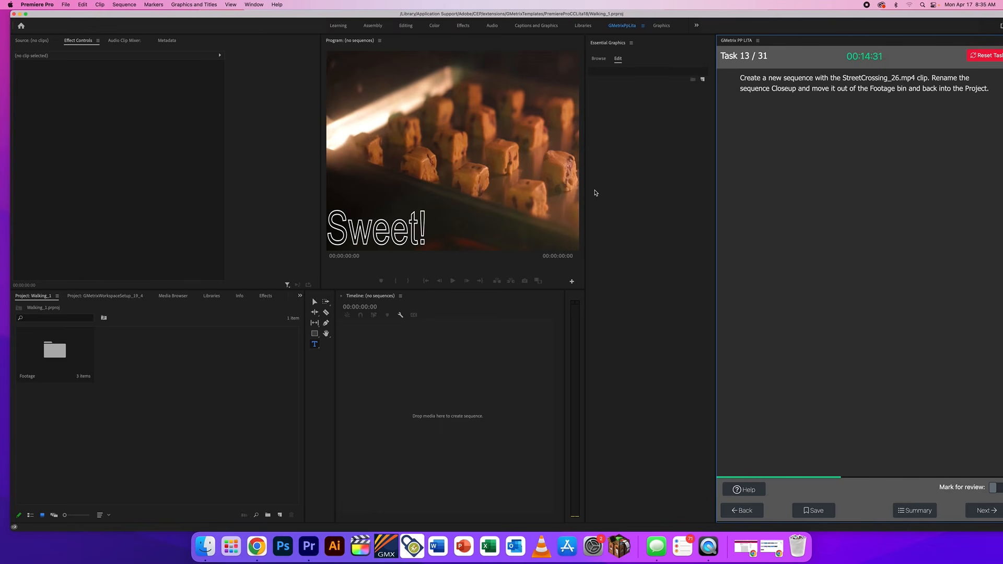
double_click(72, 352)
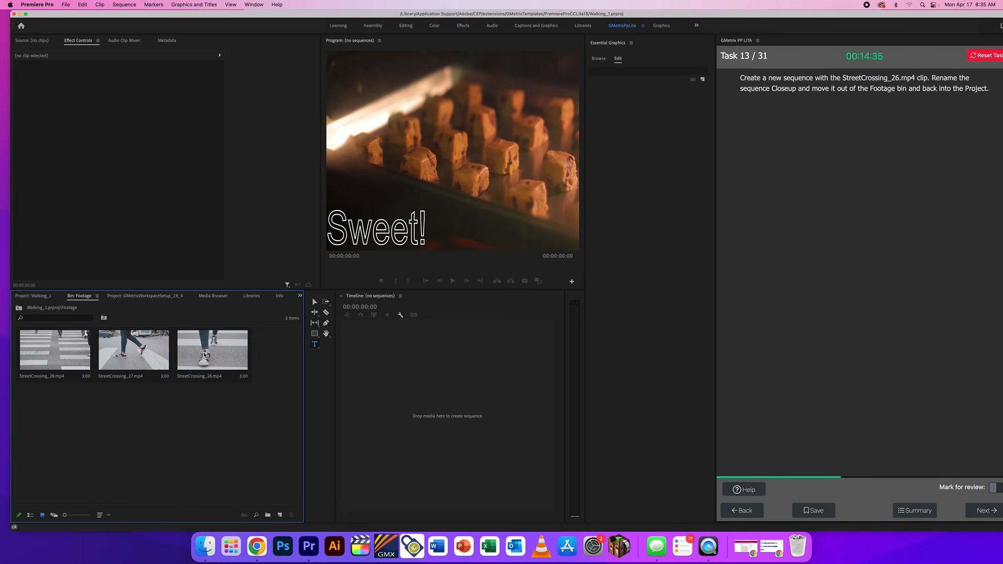
click(204, 351)
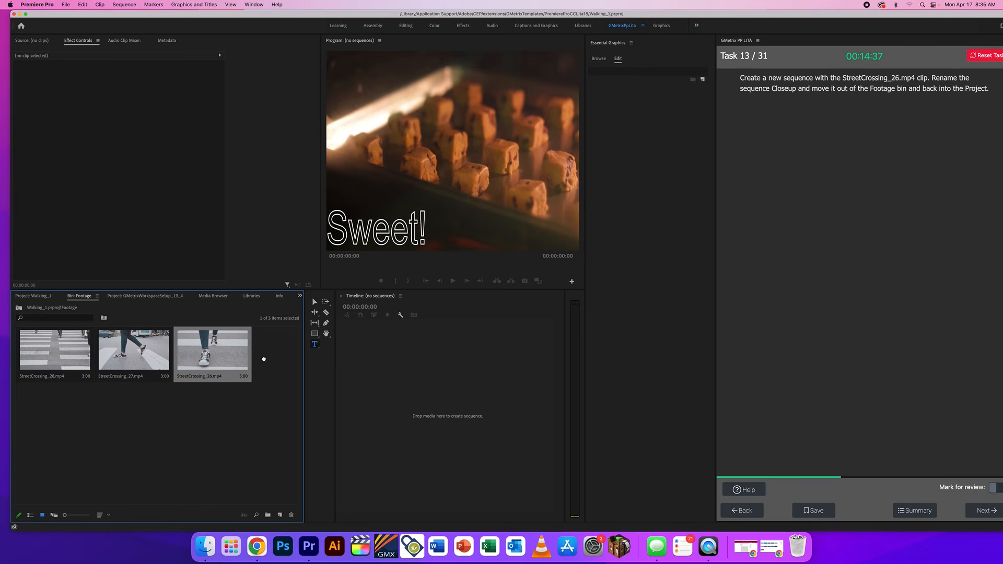
drag(402, 357, 402, 357)
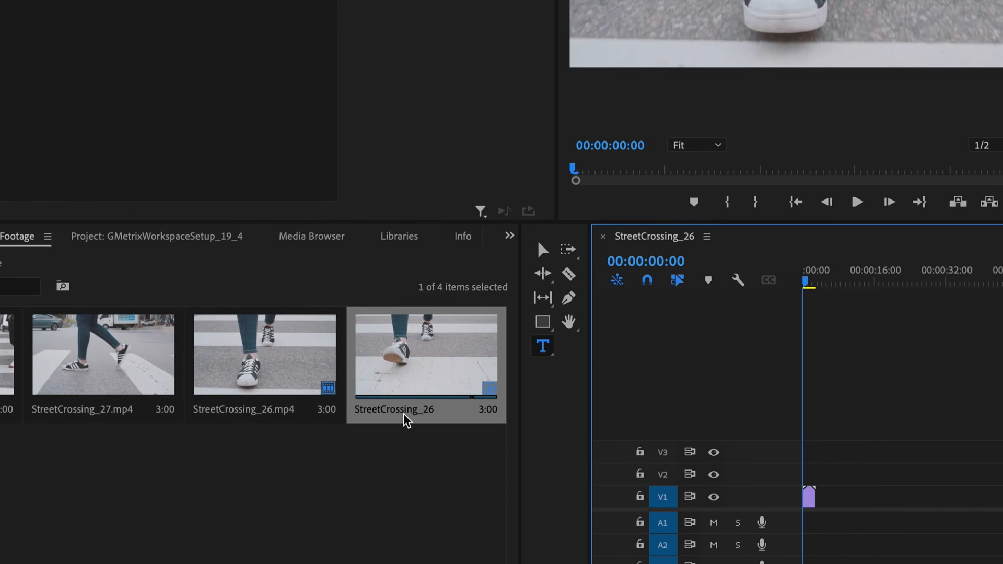
Rename the StreetCrossing_26 sequence in the Footage bin as Closeup.
click(402, 412)
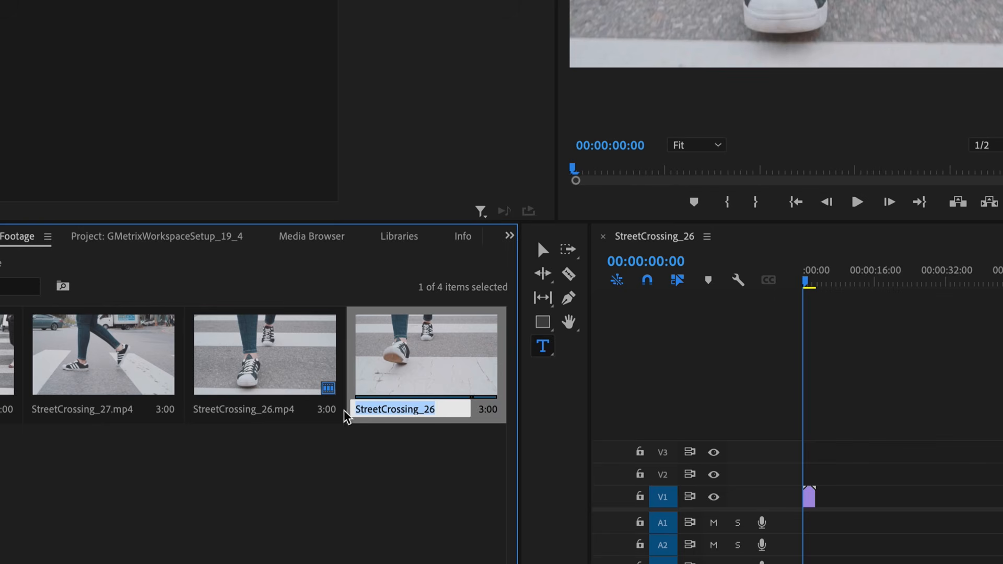
click(236, 414)
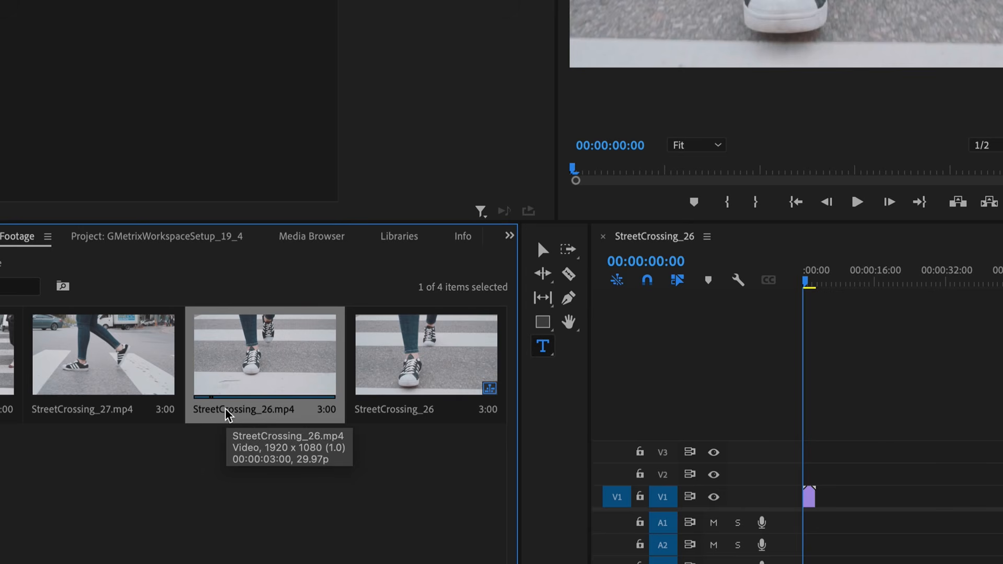
click(410, 411)
click(397, 411)
text(Closeup)
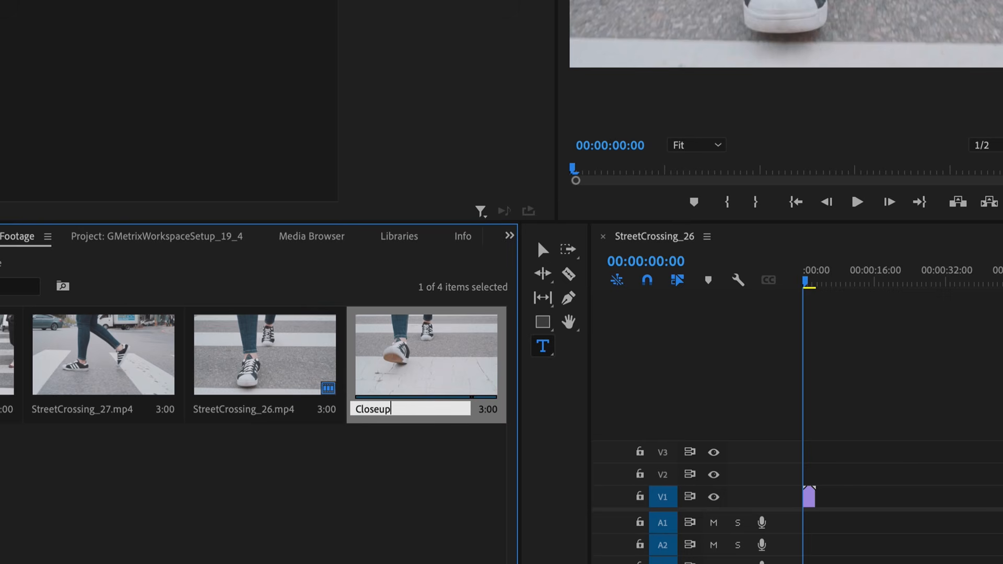
key(Return)
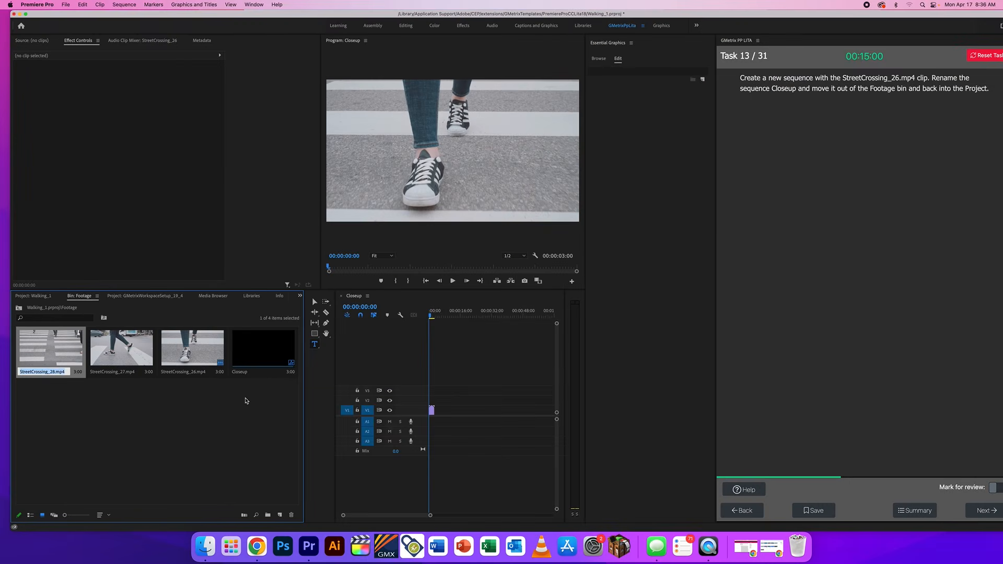
click(384, 467)
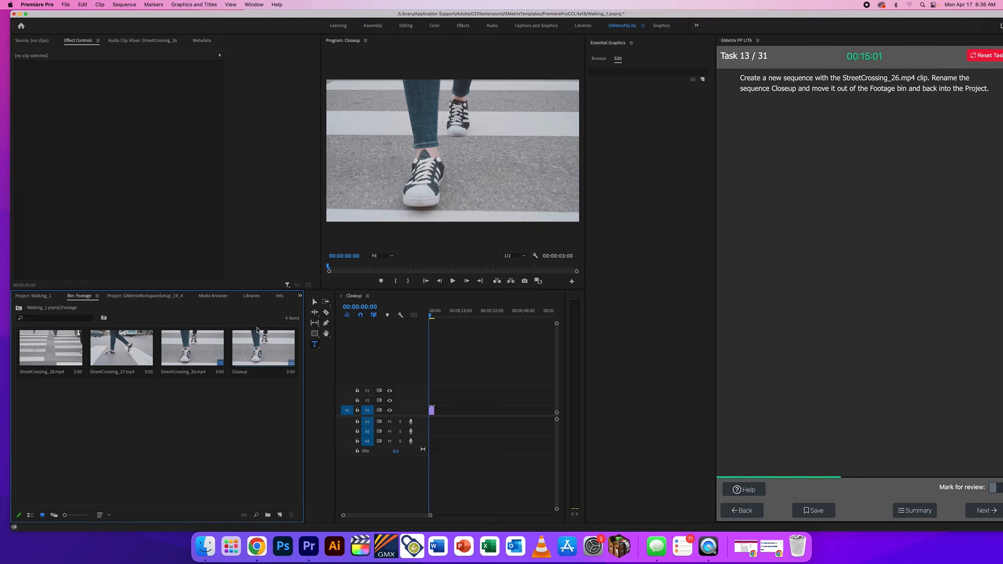
Move the Closeup sequence out of the Footage bin to the root of the Walking_1 project.
click(261, 349)
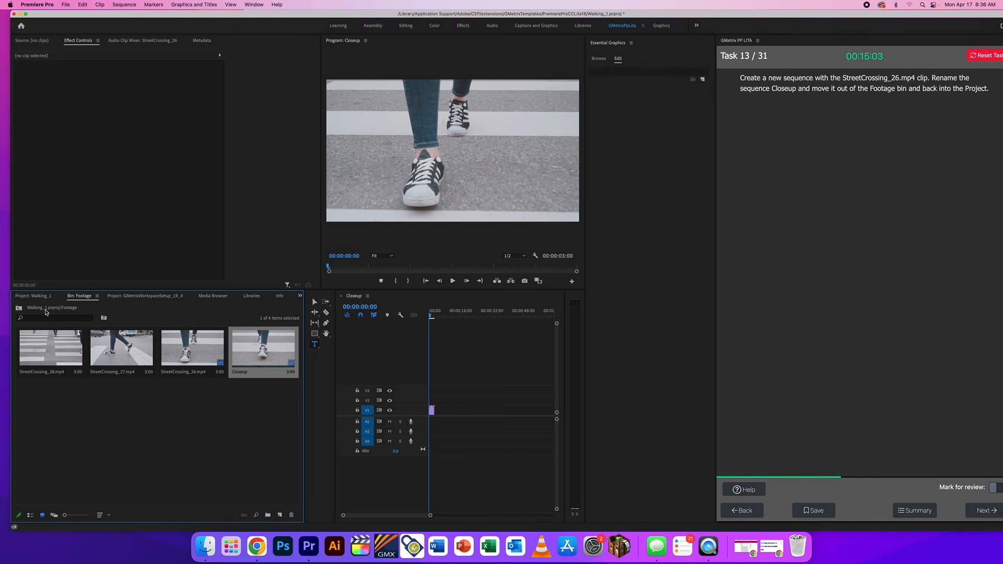
click(31, 297)
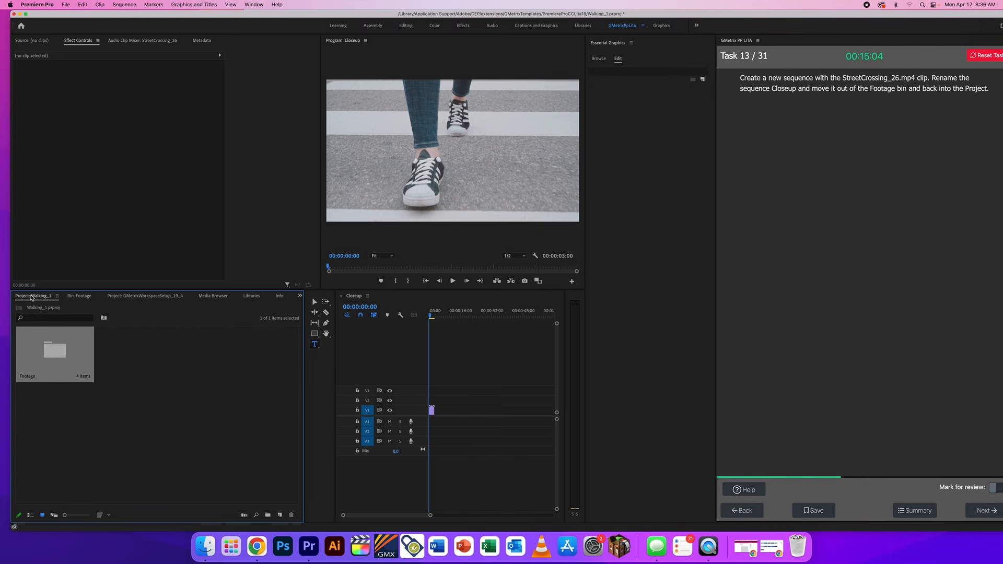
click(81, 297)
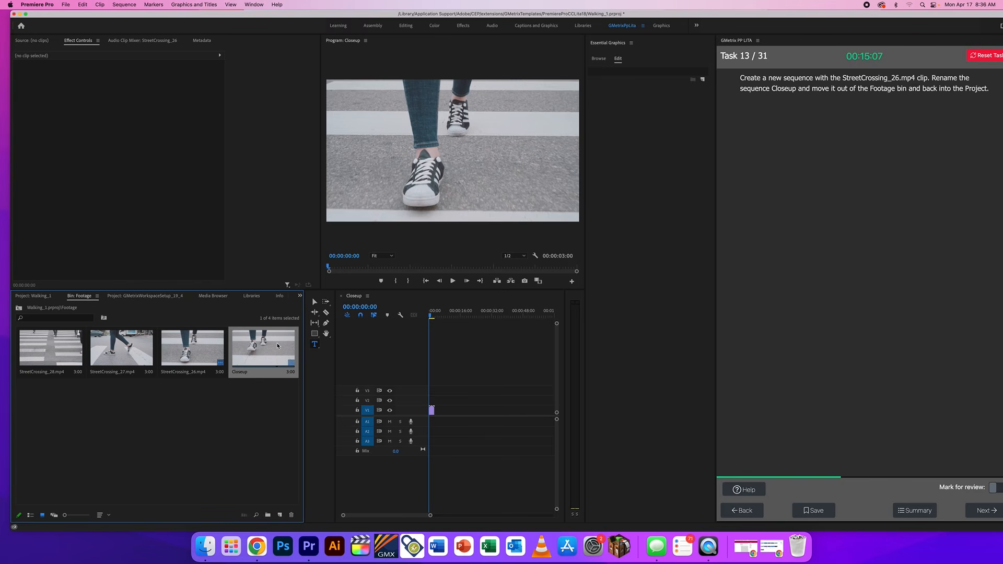
click(35, 297)
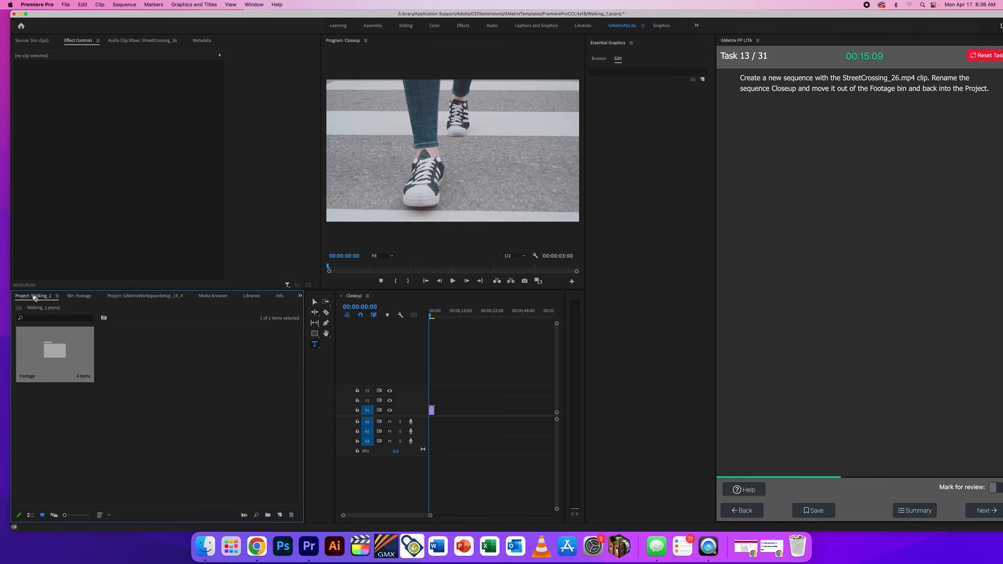
drag(131, 343, 140, 347)
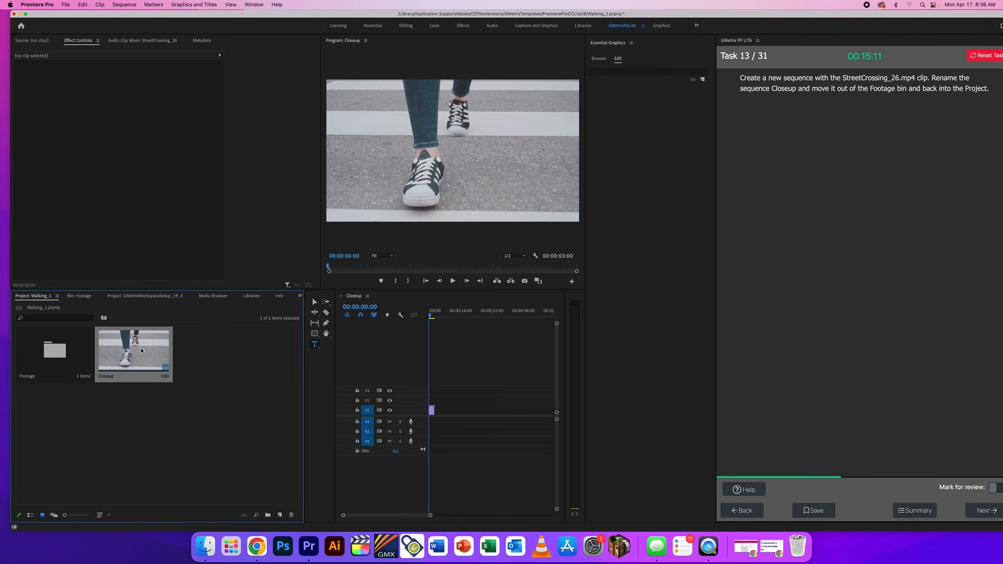
Submit task 13 and continue to task 14, accepting the project conversion as EverydaySounds_1.
click(801, 114)
click(982, 510)
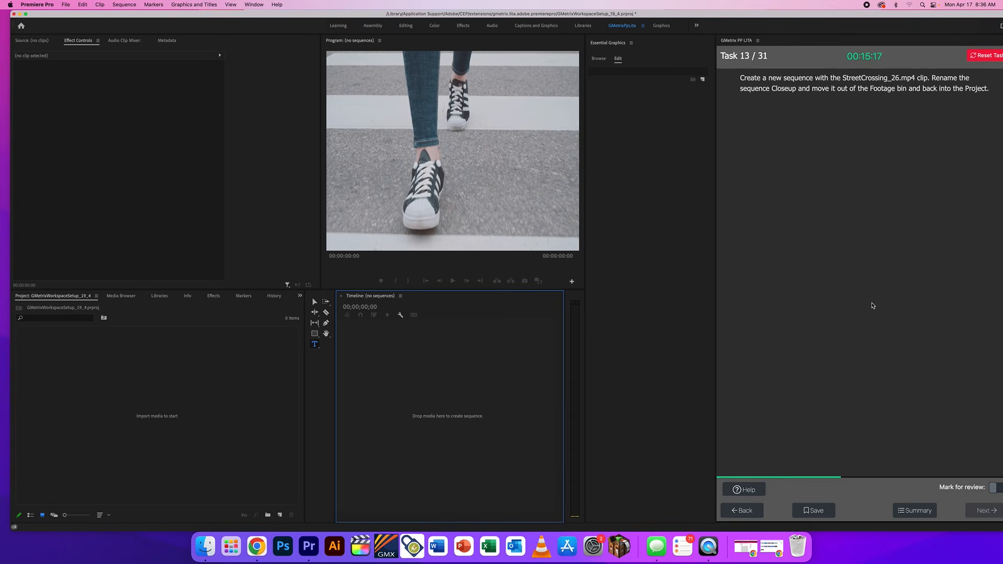
click(976, 303)
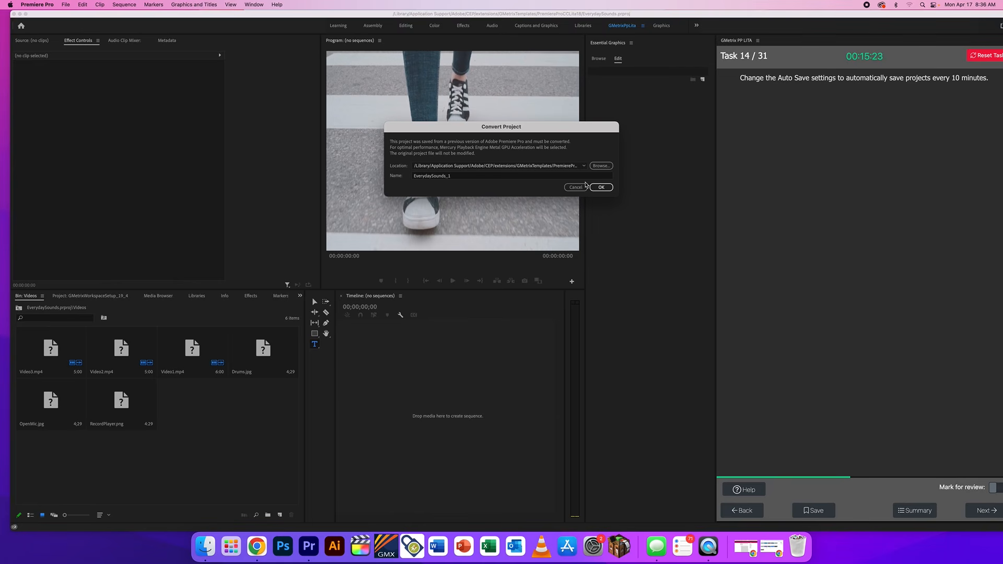
click(600, 187)
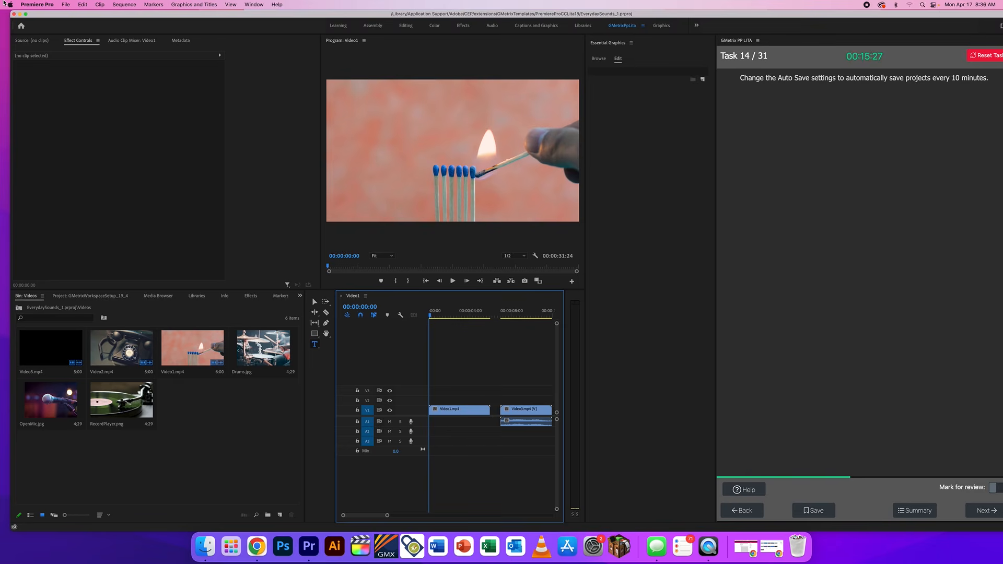
Set Auto Save to save projects automatically every 10 minutes, and submit task 14 to continue to task 15.
click(33, 4)
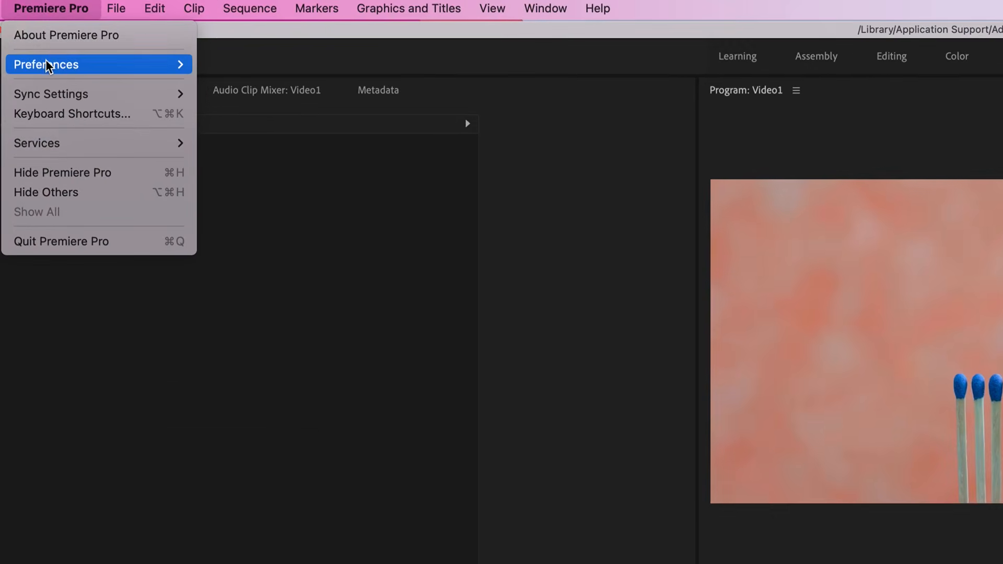
mouse_move(37, 39)
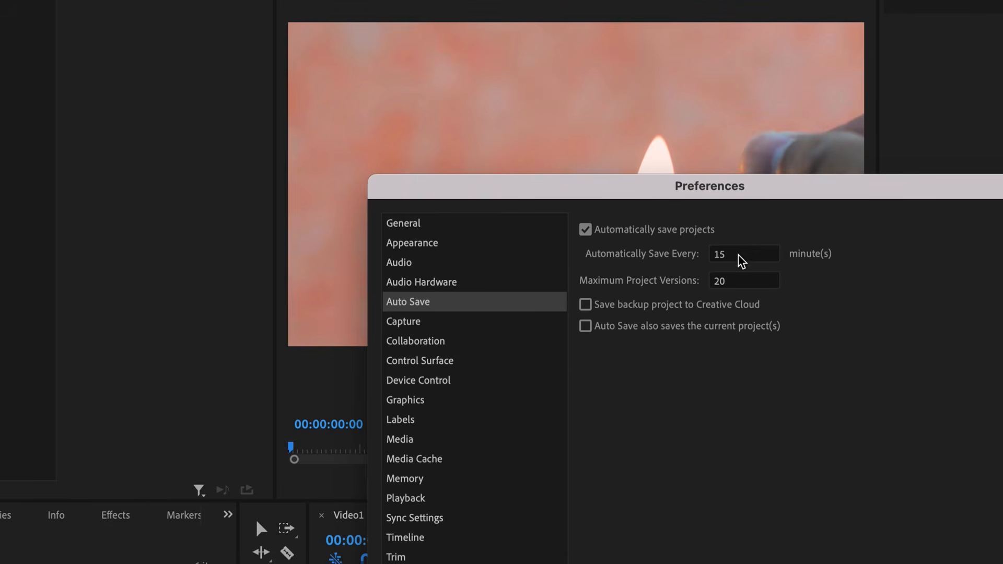
click(741, 256)
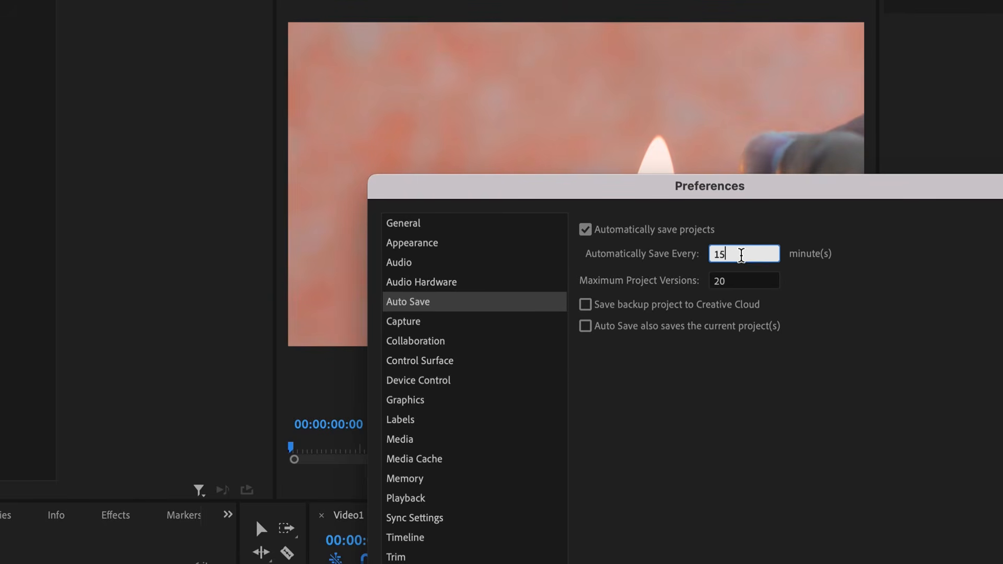
key(BackSpace)
key(BackSpace)
text(30)
key(Return)
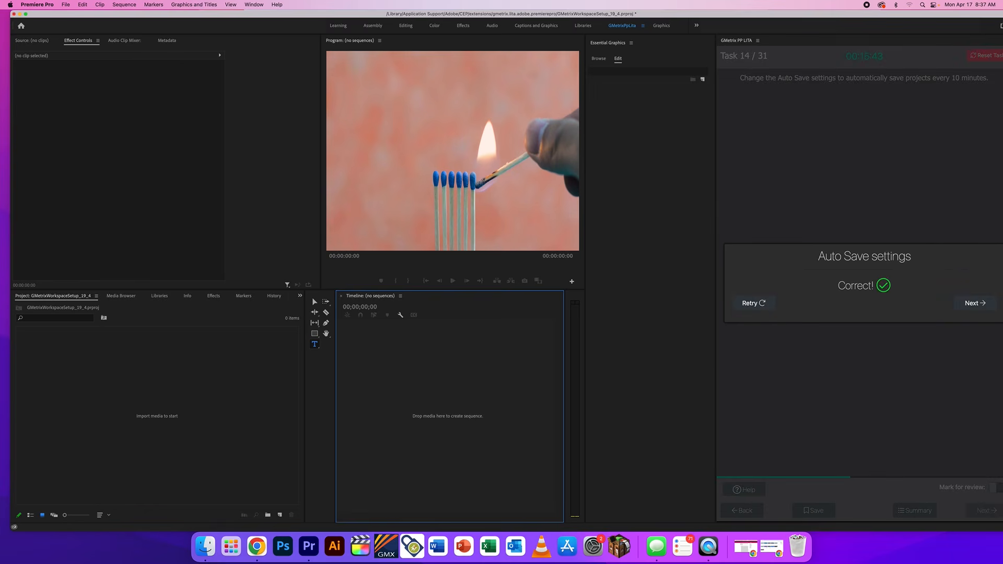
click(975, 304)
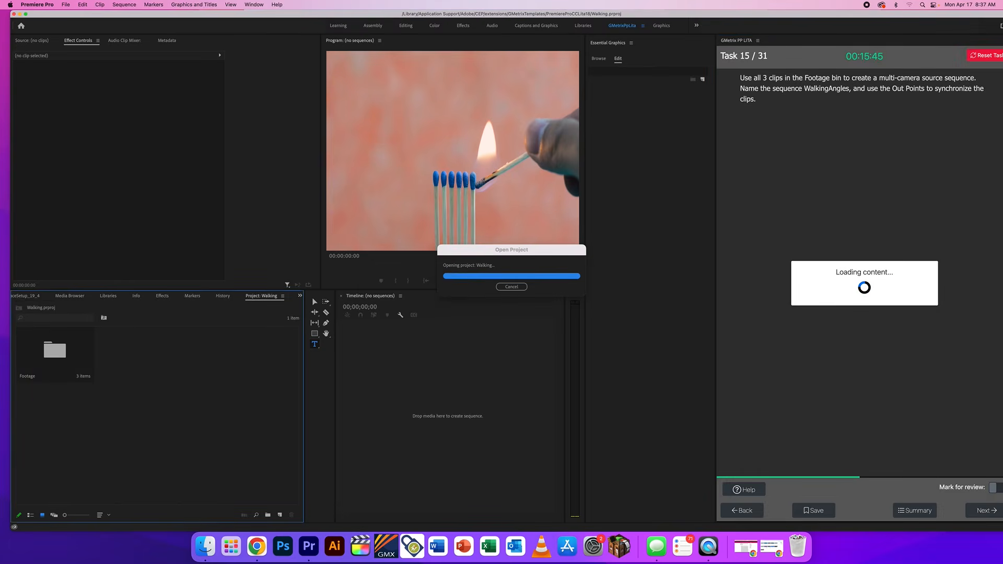
Select all three StreetCrossing clips in the Footage bin and start creating a multi-camera source sequence from them.
double_click(55, 351)
drag(283, 408, 26, 337)
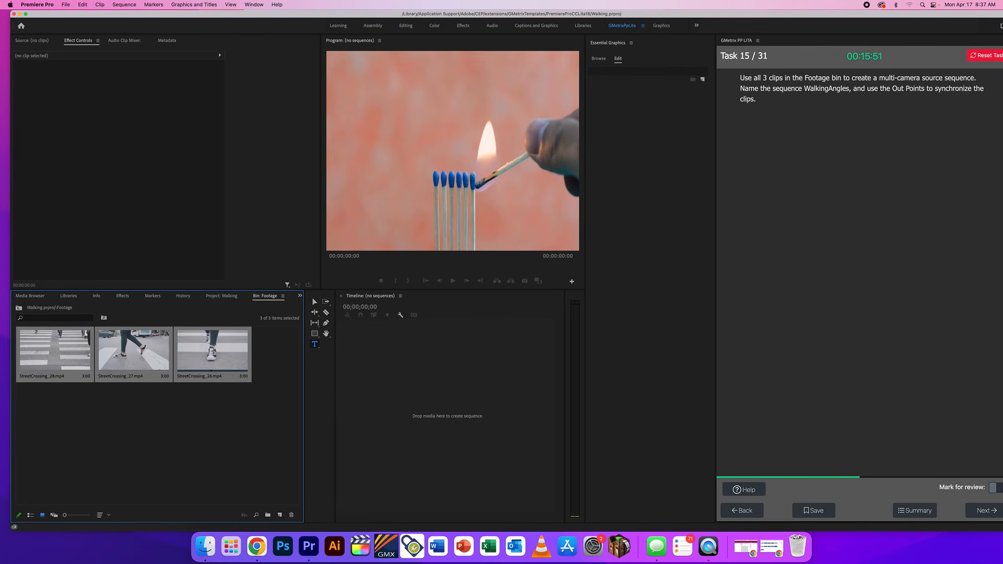
drag(280, 426, 87, 348)
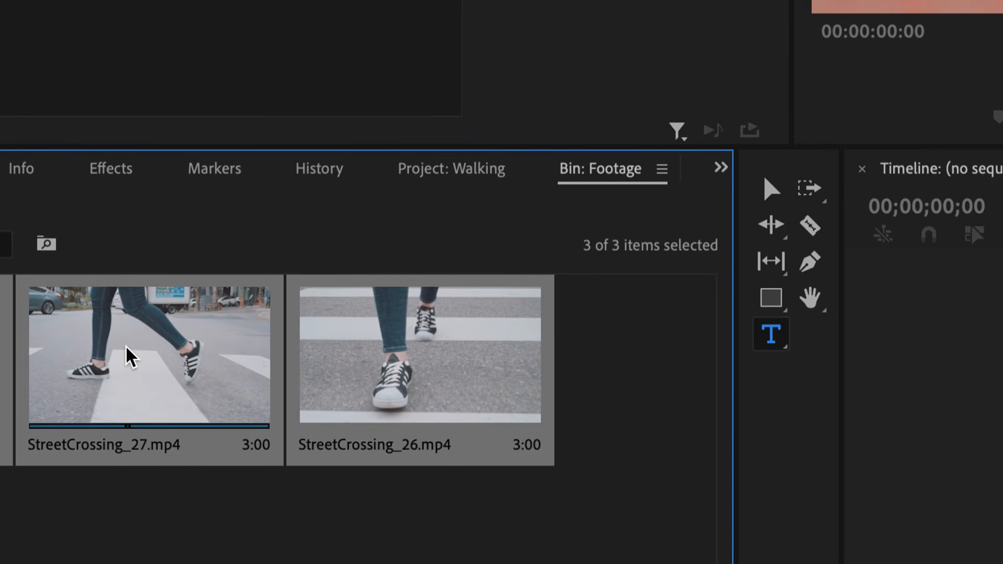
right_click(127, 352)
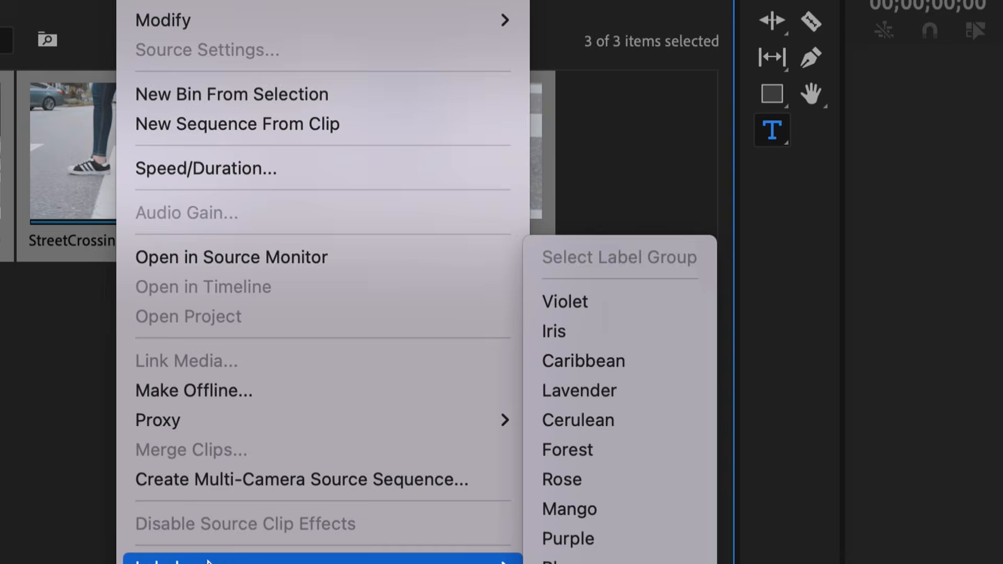
click(318, 484)
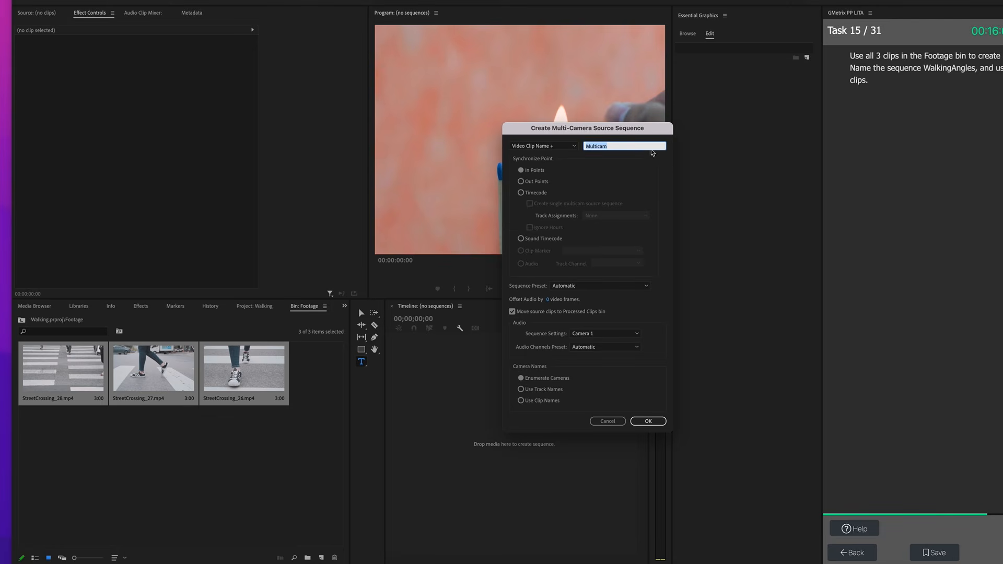
Create the multi-camera sequence with the custom name WalkingAngles, synchronized by Out Points, and submit task 15.
click(543, 146)
click(533, 180)
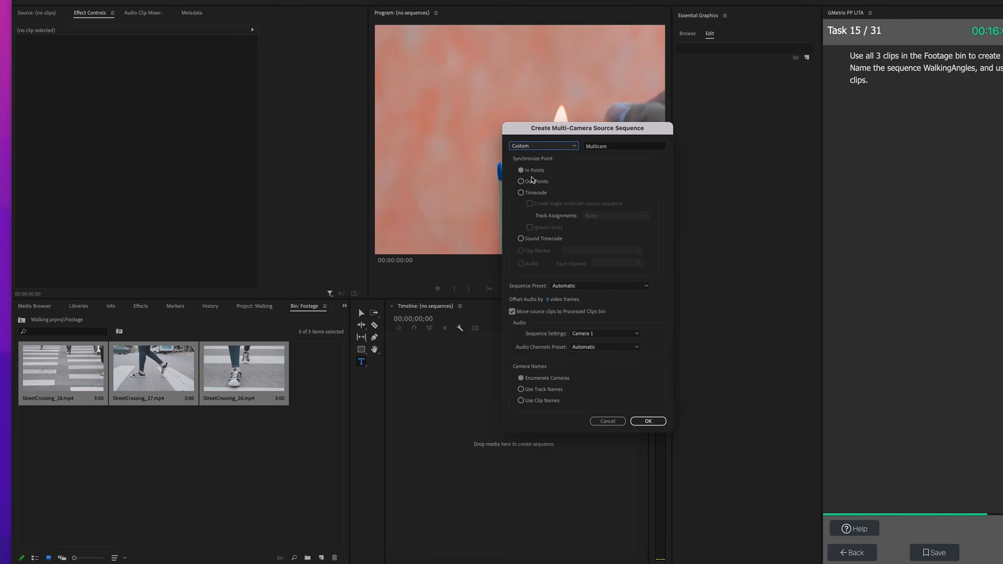
click(617, 146)
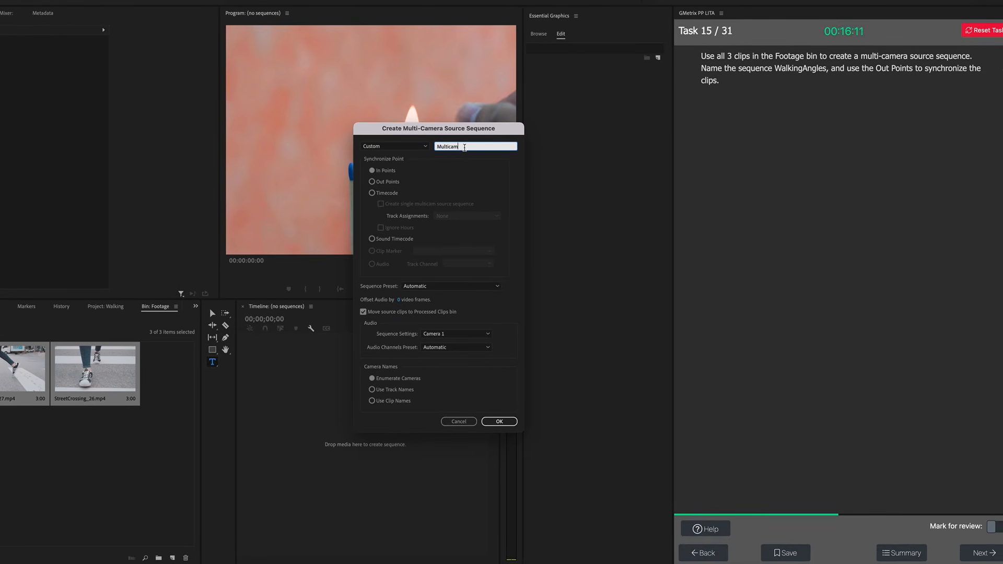
double_click(465, 148)
text(WalkingAngles)
click(373, 182)
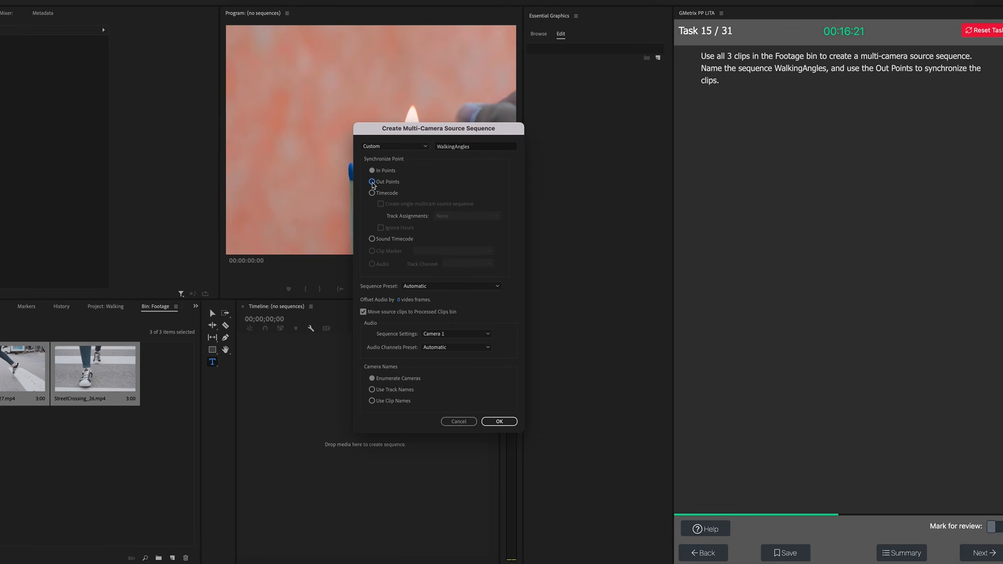
click(503, 421)
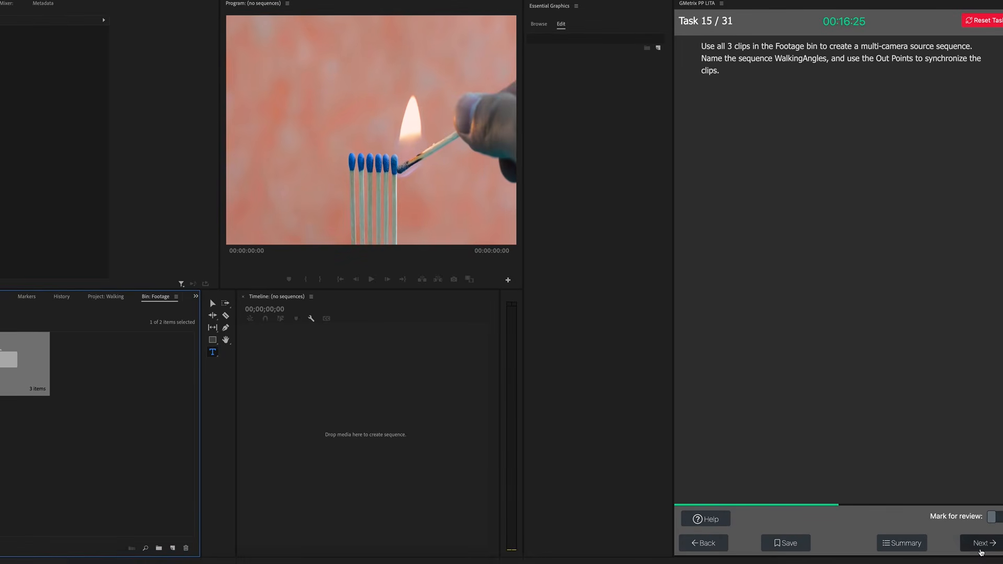
click(981, 553)
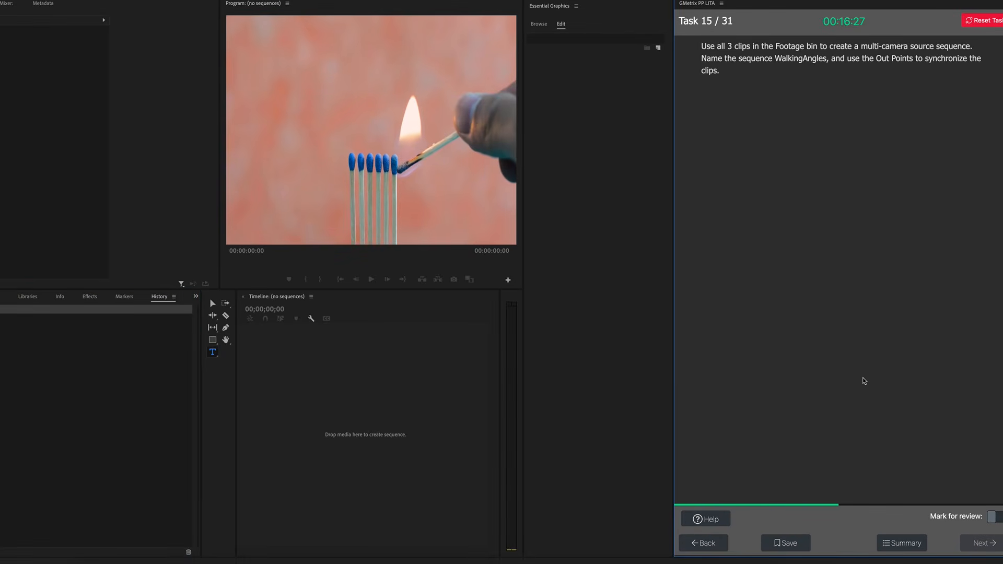
click(977, 303)
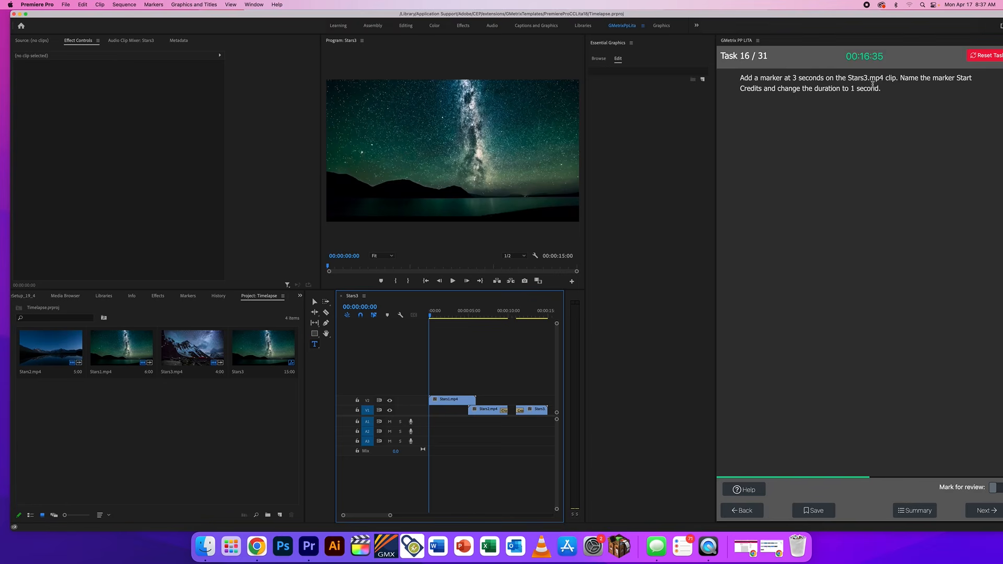
Add a marker named Start Credits with a 1-second duration at 3 seconds on the Stars3.mp4 clip, and submit task 16.
double_click(540, 414)
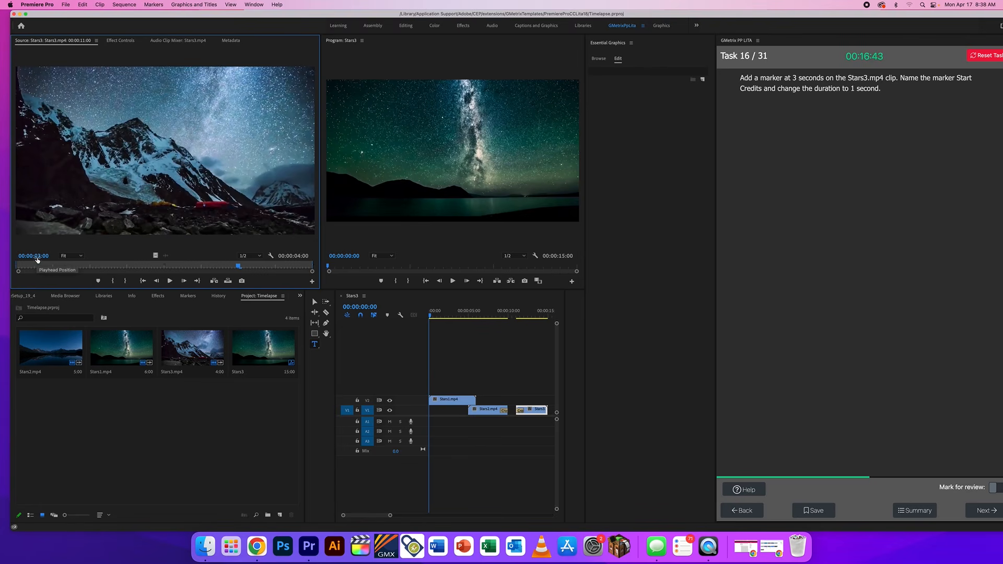
click(98, 281)
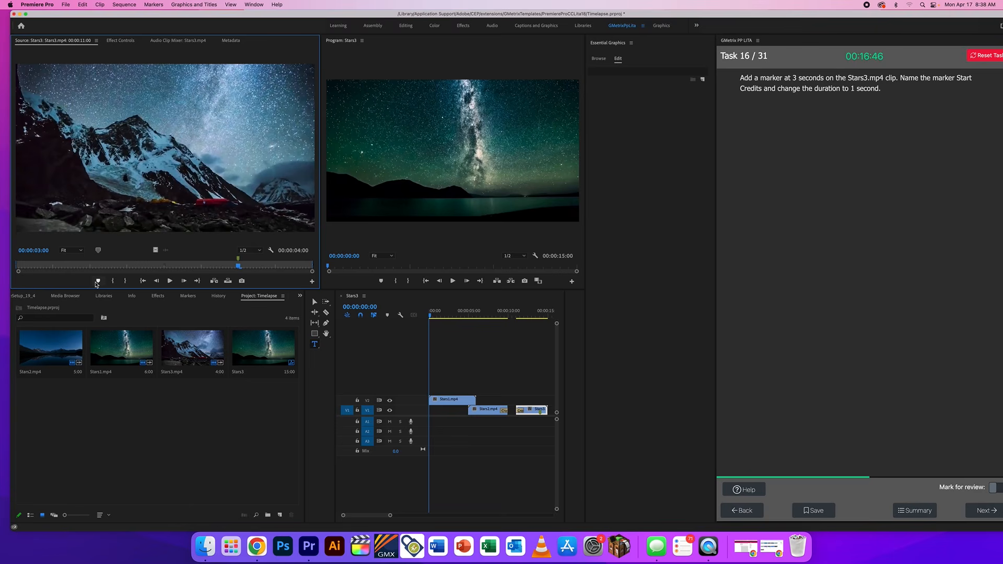
double_click(238, 261)
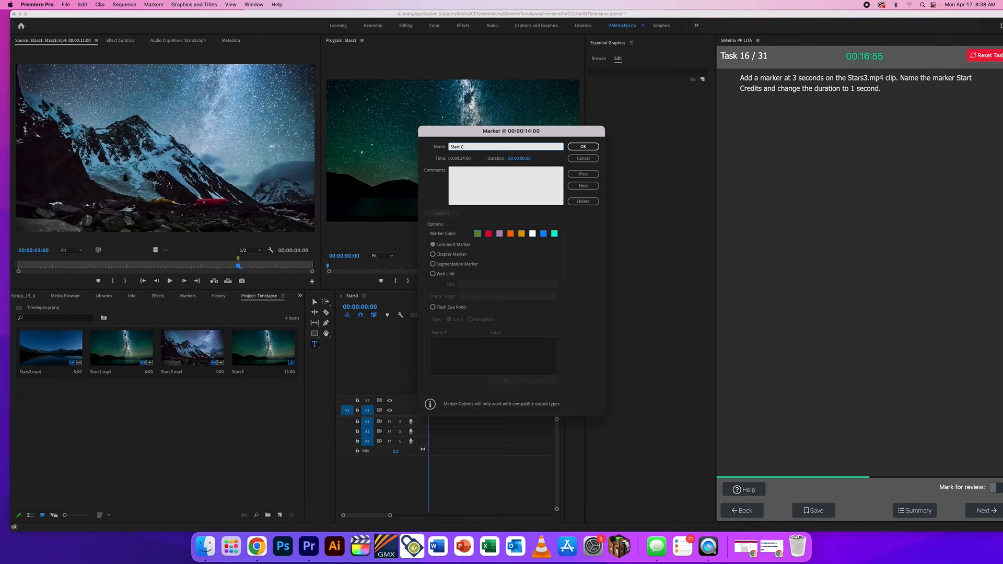
click(526, 158)
click(526, 159)
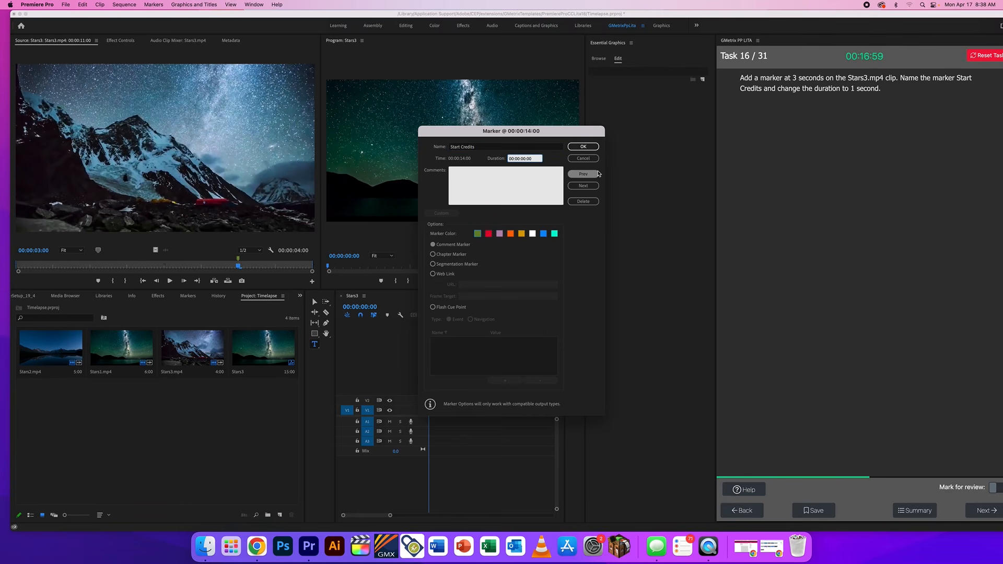
text(1)
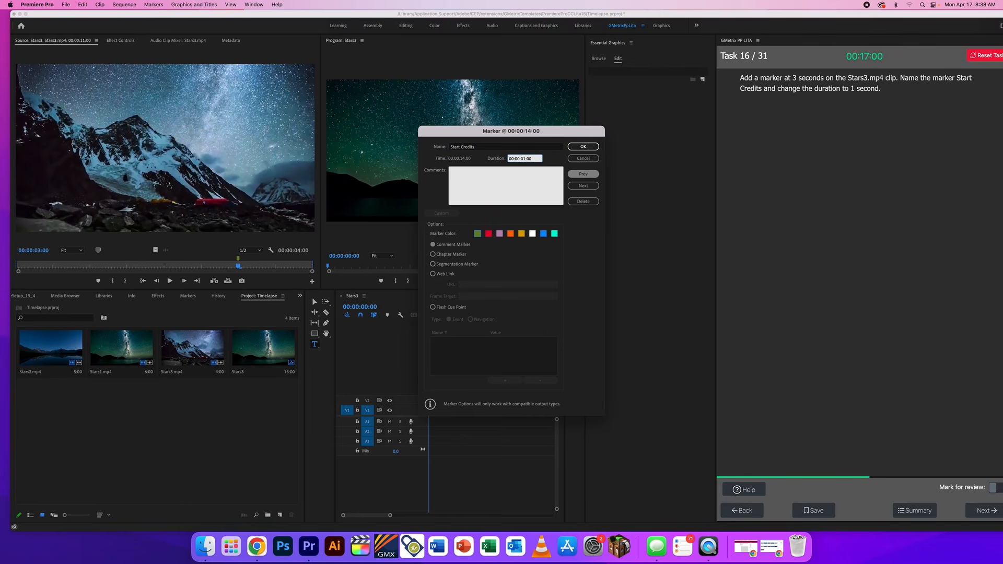
click(583, 147)
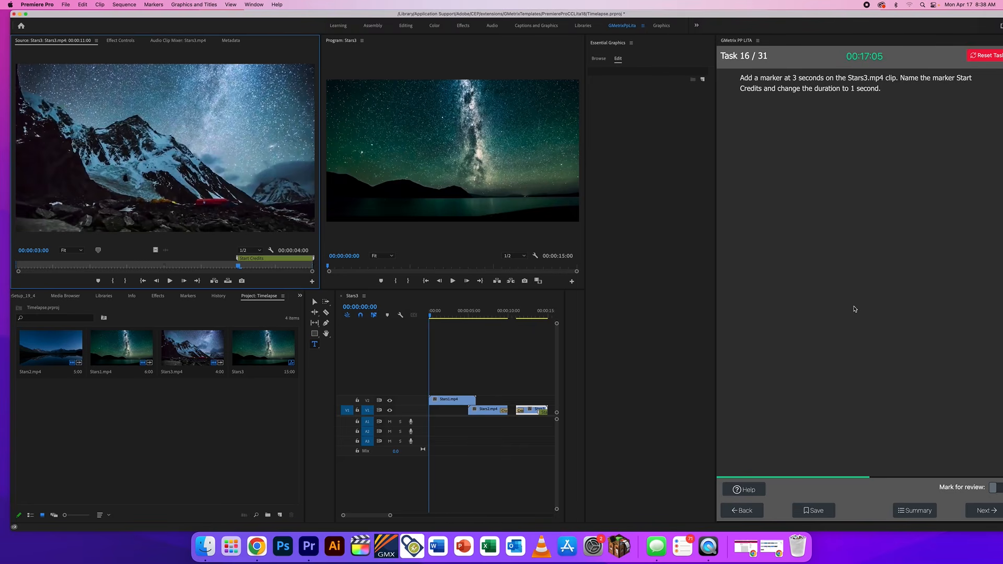
click(986, 514)
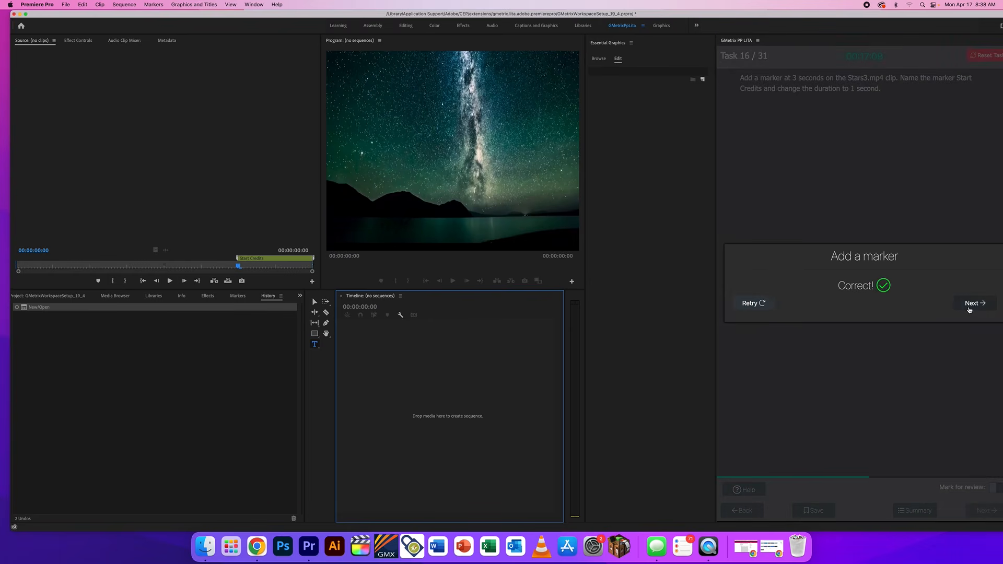
click(968, 307)
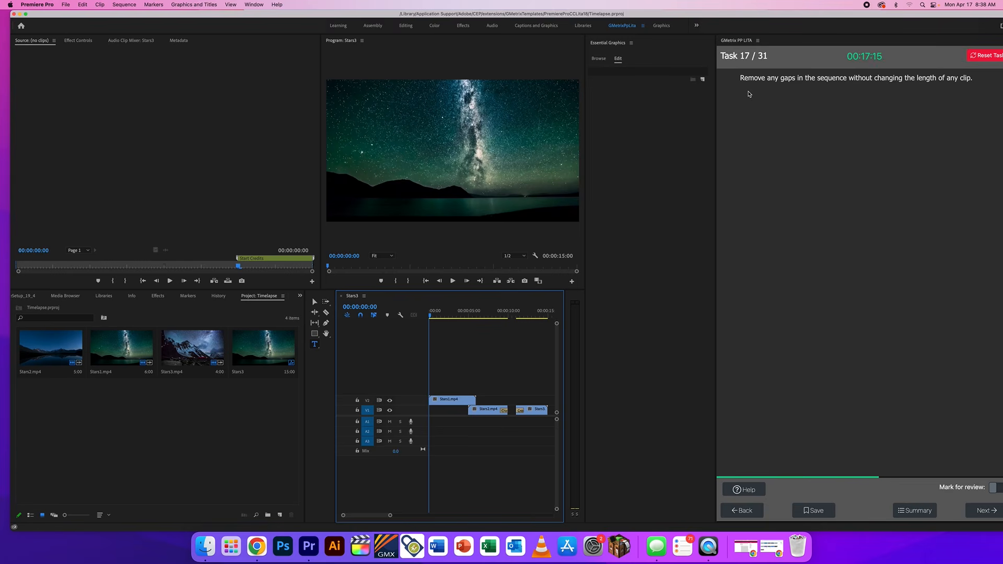
Delete the gap before the last clip in the Stars3 sequence without changing clip lengths, and submit task 17.
click(513, 411)
key(Delete)
click(976, 511)
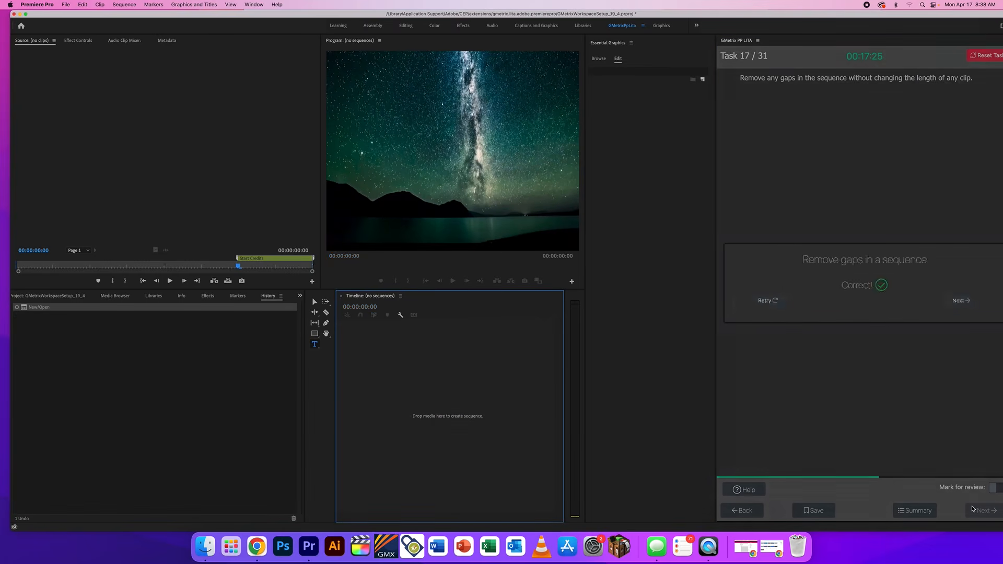
click(968, 304)
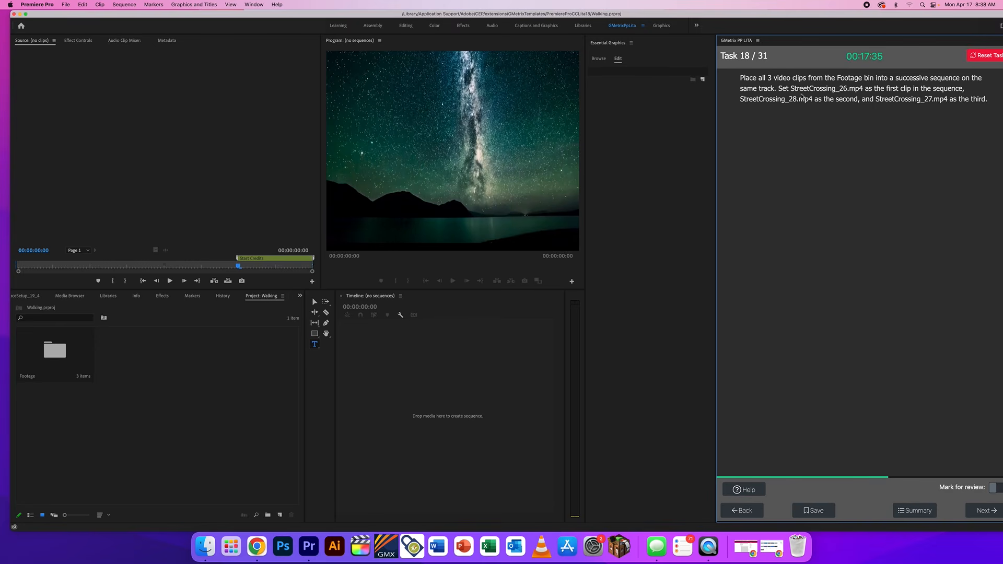
Create a new sequence from the StreetCrossing_26.mp4 clip in the Footage bin as the first clip for task 18.
drag(782, 89, 881, 89)
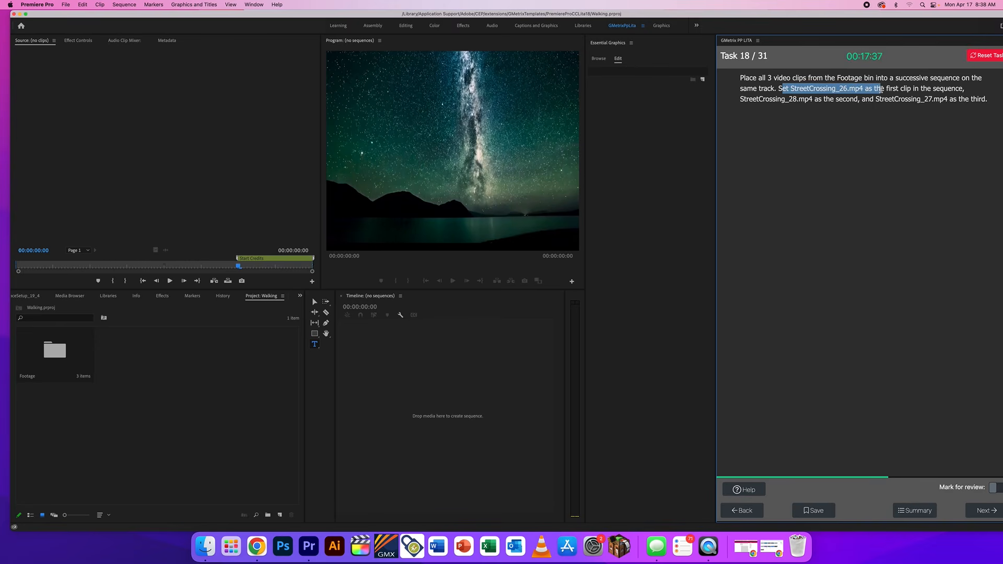
click(881, 90)
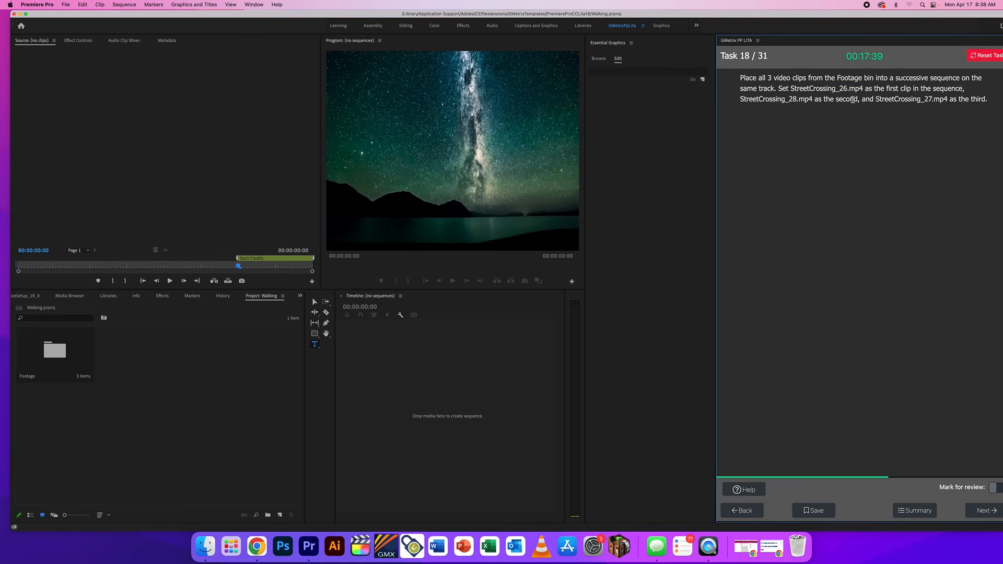
double_click(56, 359)
drag(212, 351, 384, 356)
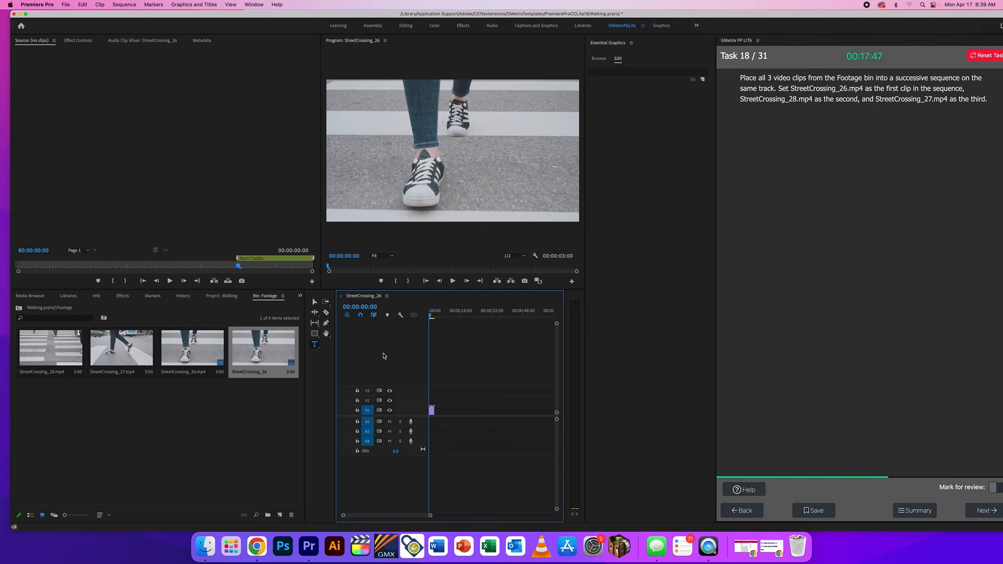
Append StreetCrossing_28.mp4 and StreetCrossing_27.mp4, in that order, after the first clip on track V1, and submit task 18.
click(33, 347)
drag(209, 396, 438, 414)
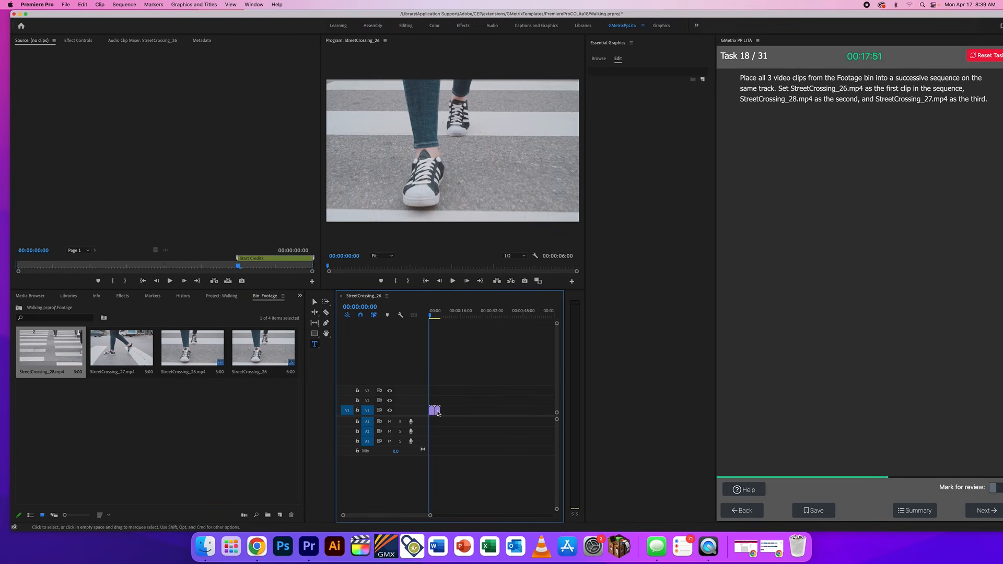
drag(119, 348, 445, 414)
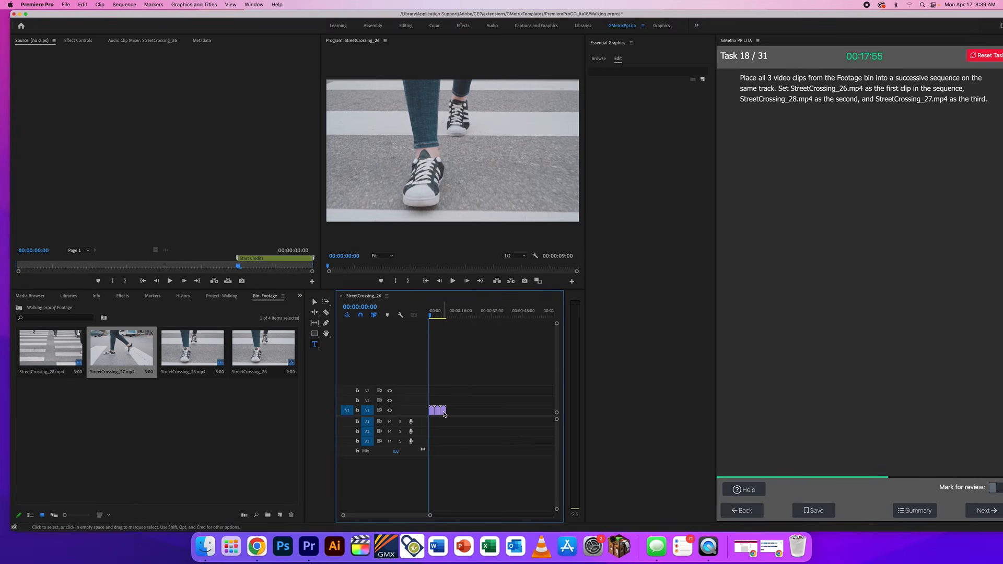
click(985, 512)
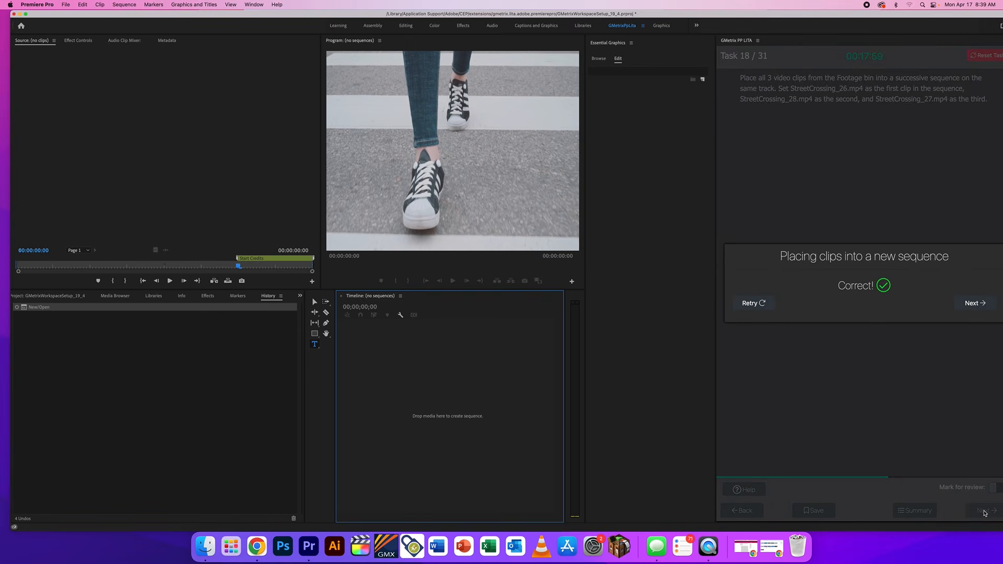
click(973, 304)
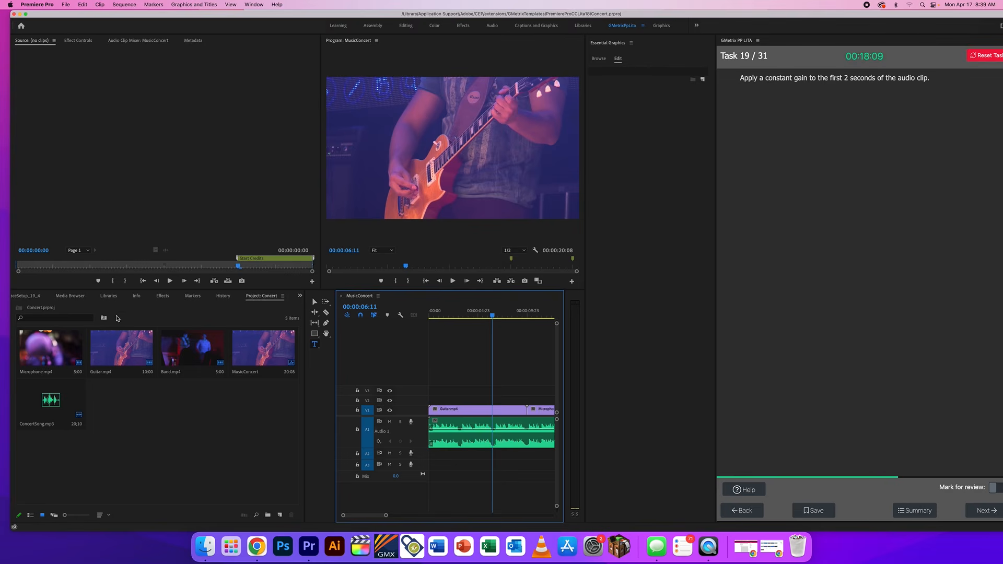
Apply a Constant Gain crossfade to the start of the audio clip on track A1 and extend it to 2 seconds.
click(163, 296)
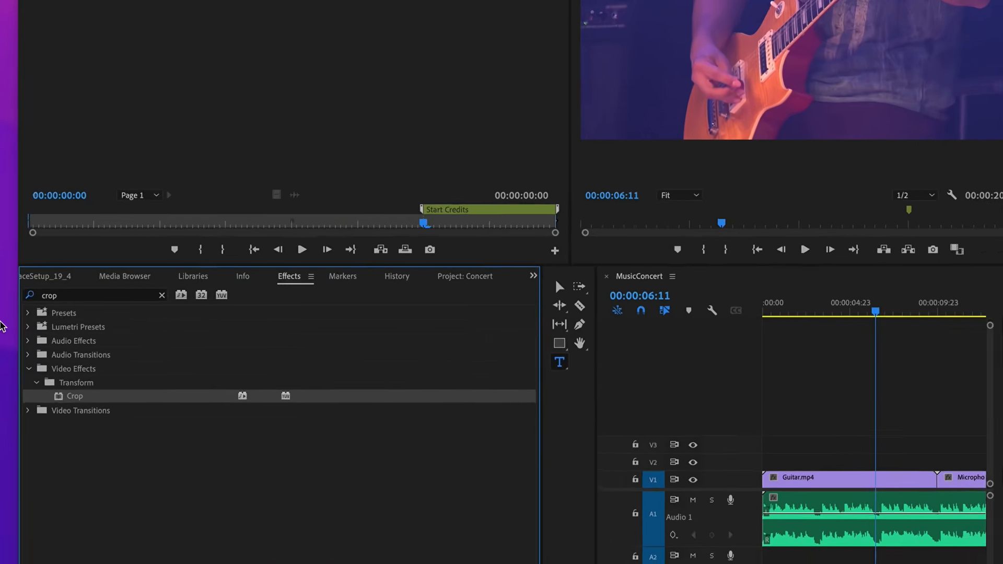
click(162, 295)
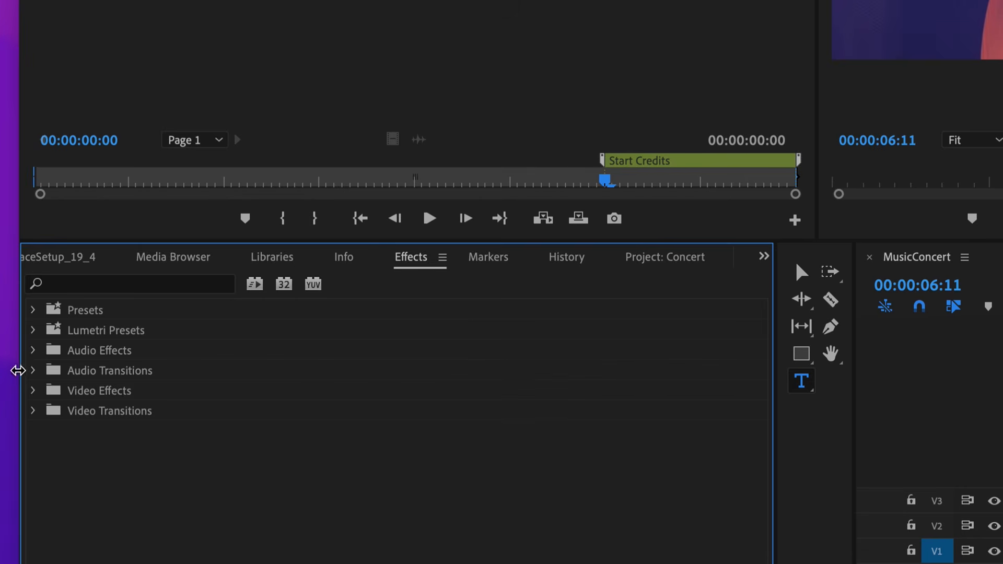
click(35, 353)
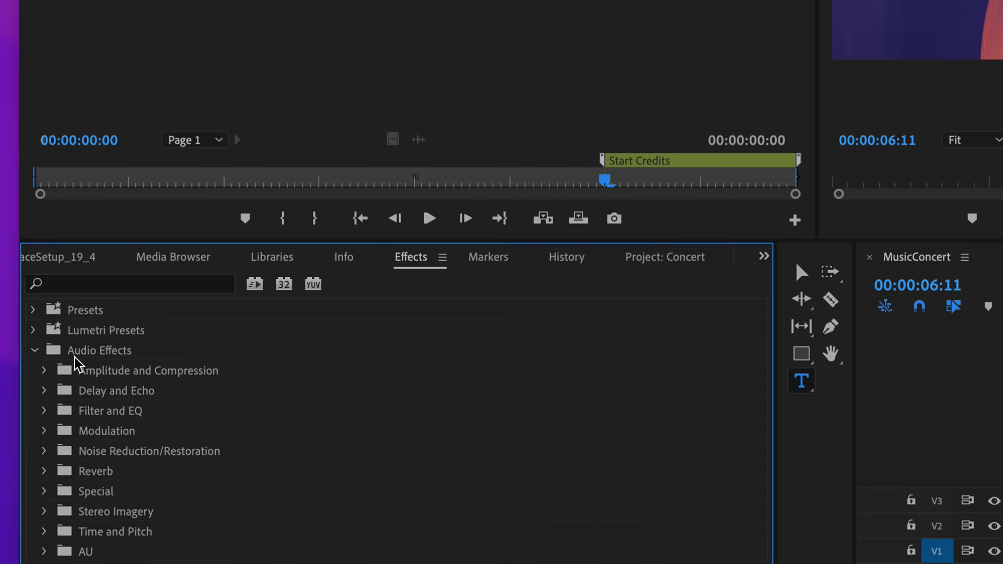
click(34, 351)
click(34, 371)
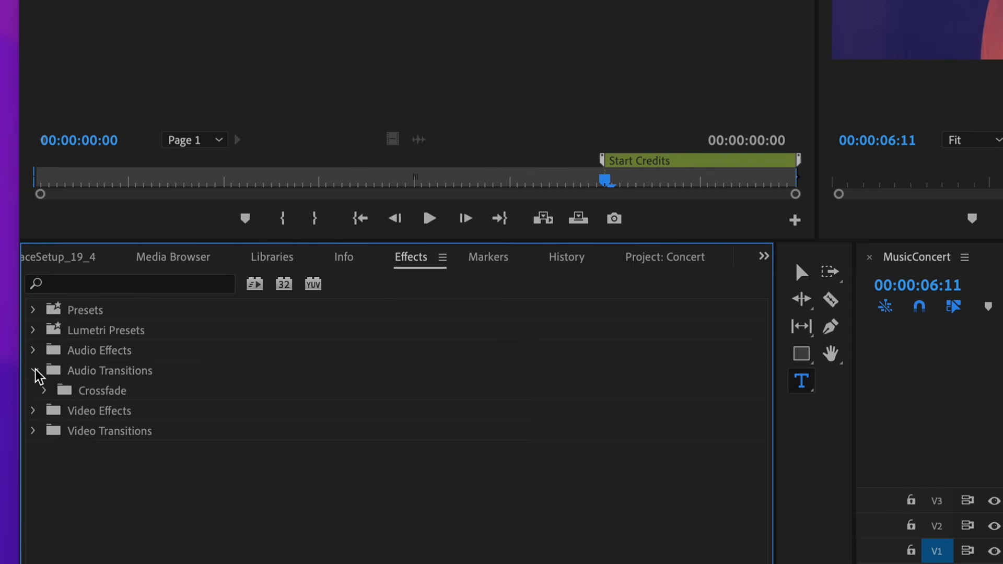
click(45, 391)
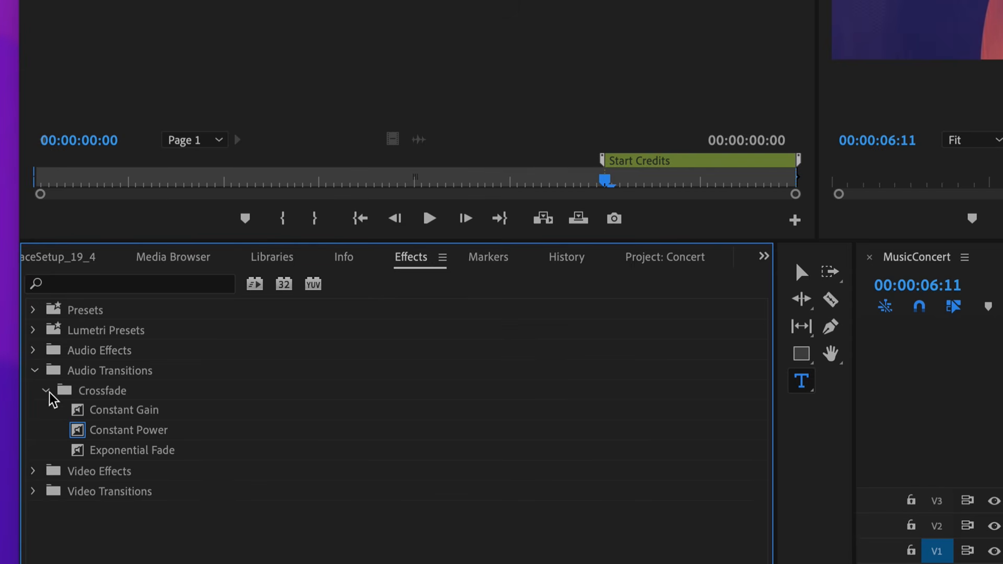
click(138, 417)
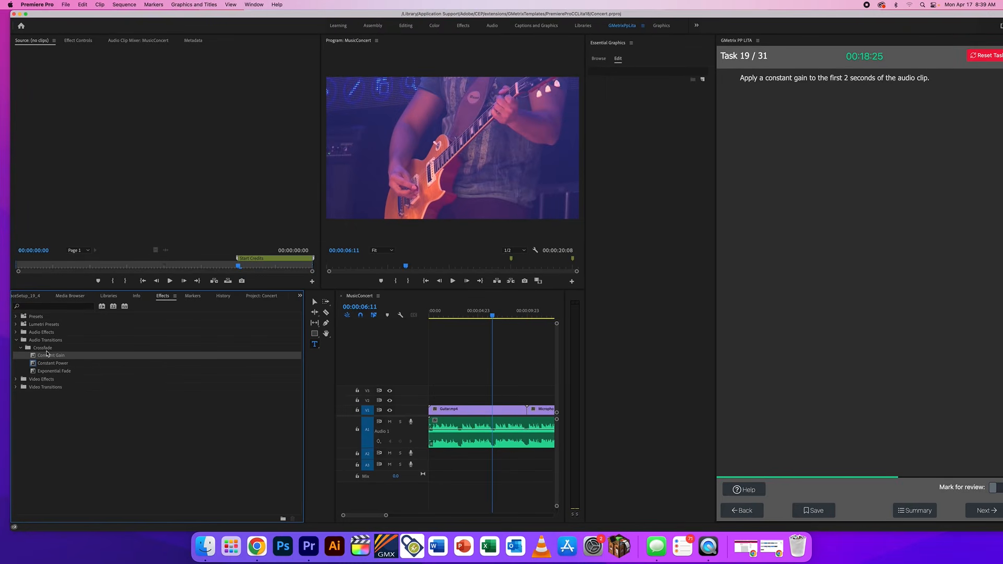
drag(141, 359, 435, 433)
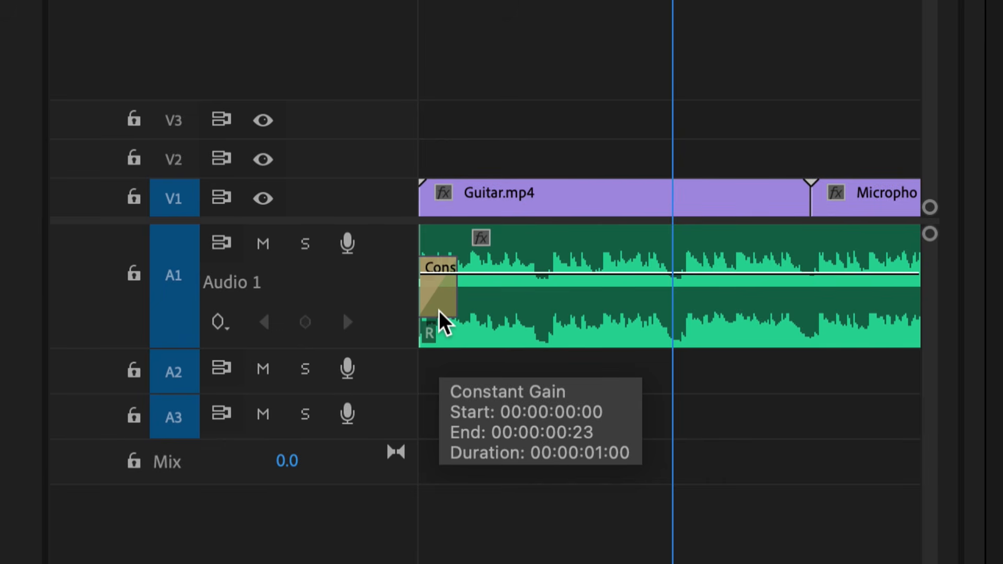
click(440, 318)
drag(450, 294, 489, 296)
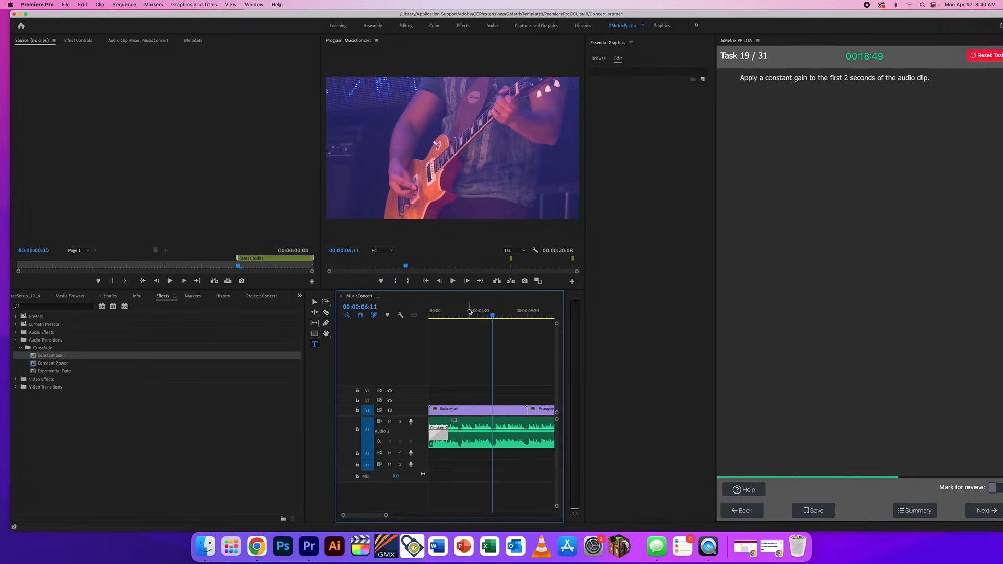
Play the MusicConcert sequence from its beginning to check the audio fade, and submit task 19.
drag(518, 118, 418, 119)
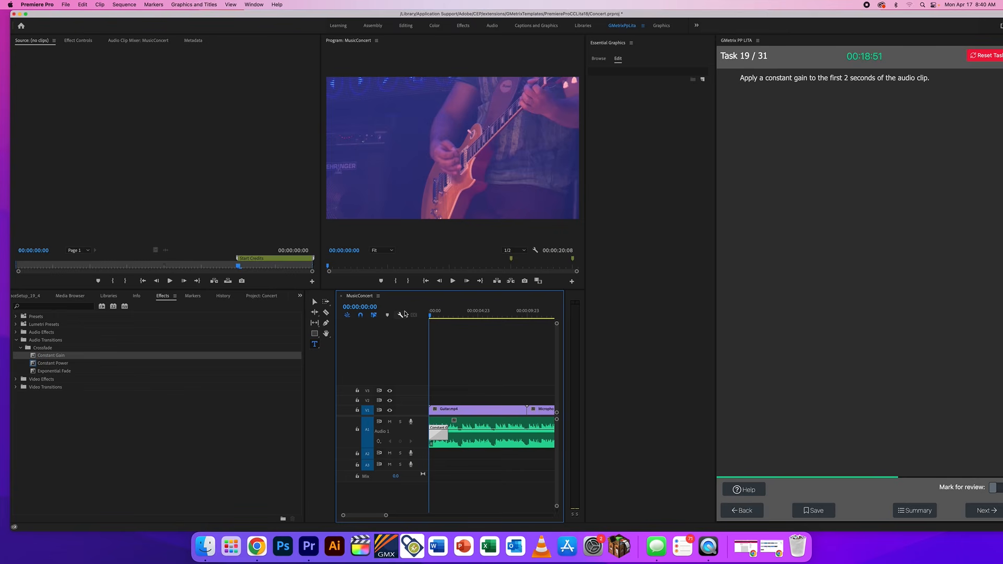
key(space)
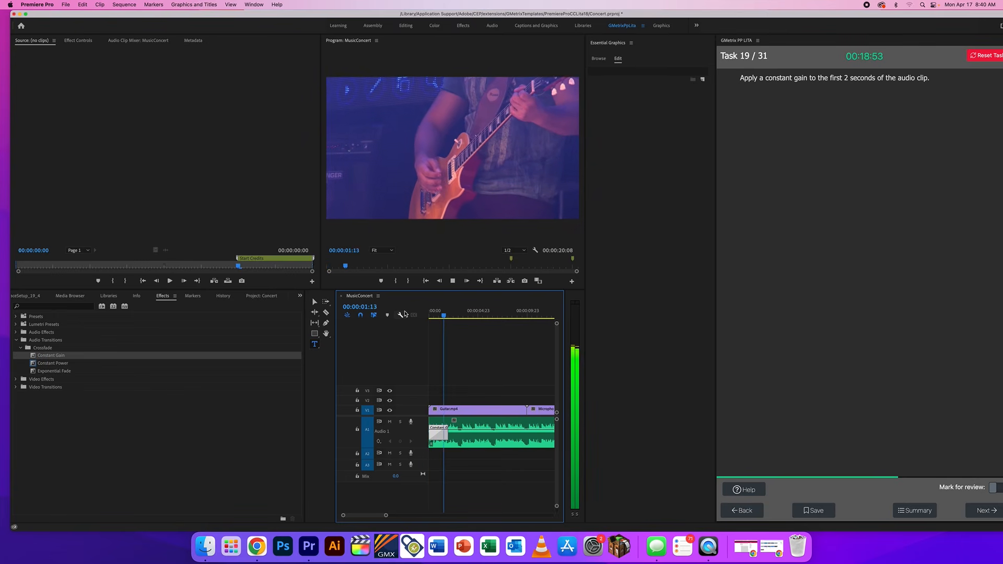
key(space)
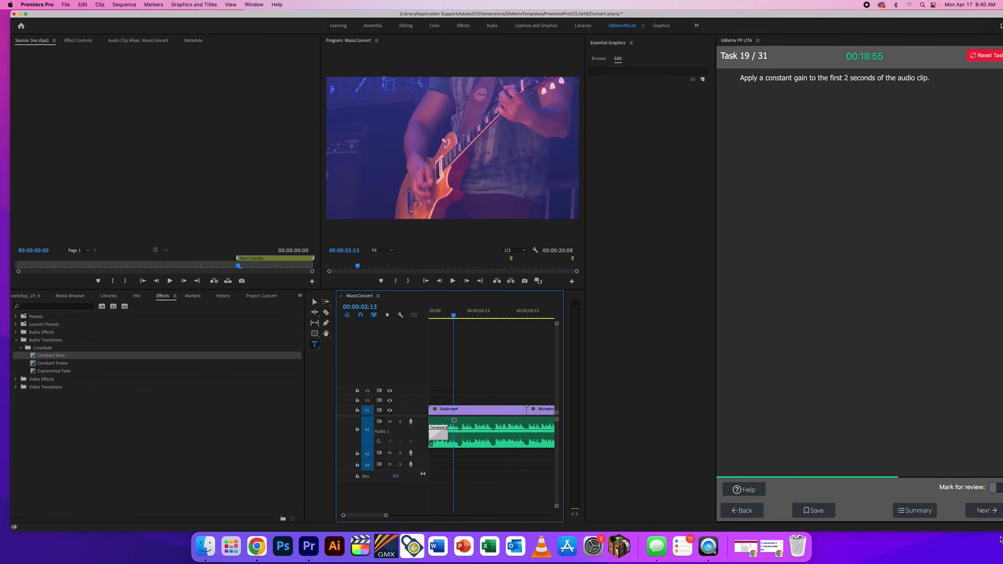
click(991, 511)
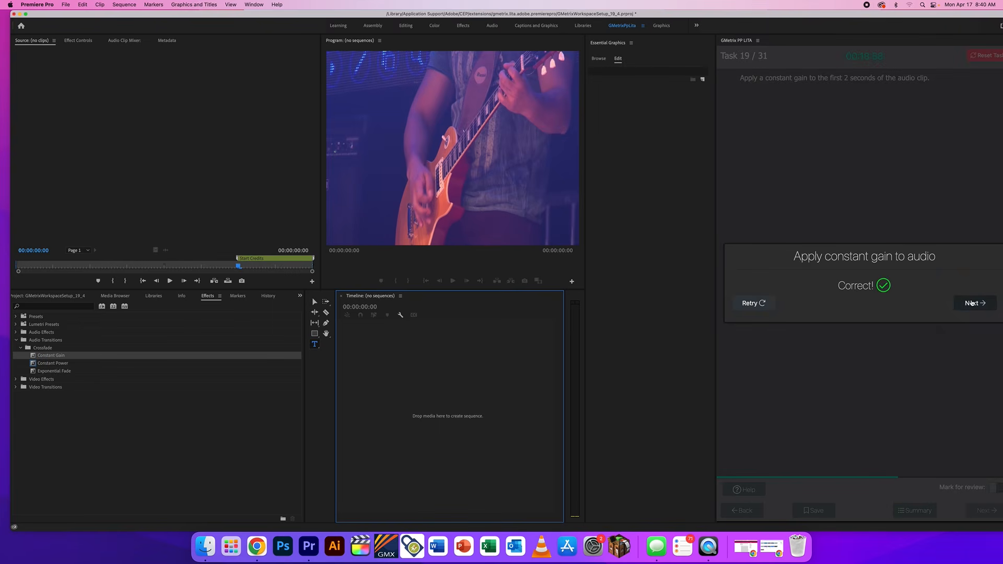
click(971, 302)
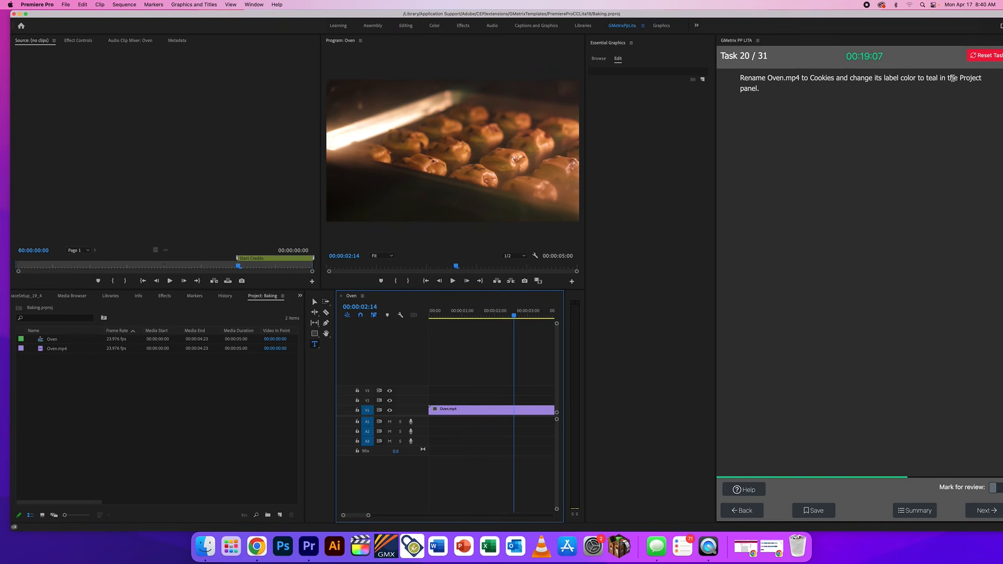
Rename the Oven.mp4 clip in the Baking project to Cookies.
click(52, 354)
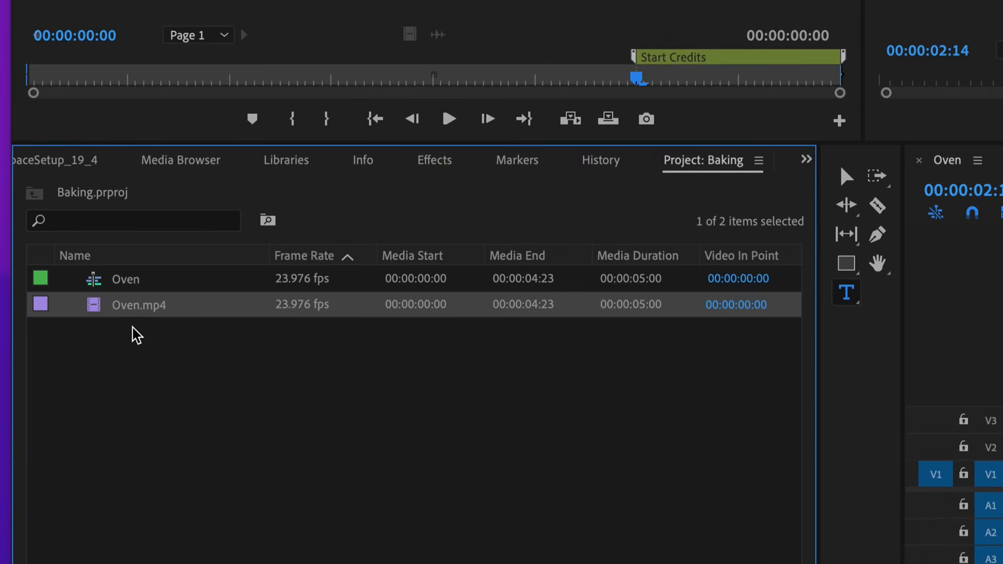
right_click(139, 312)
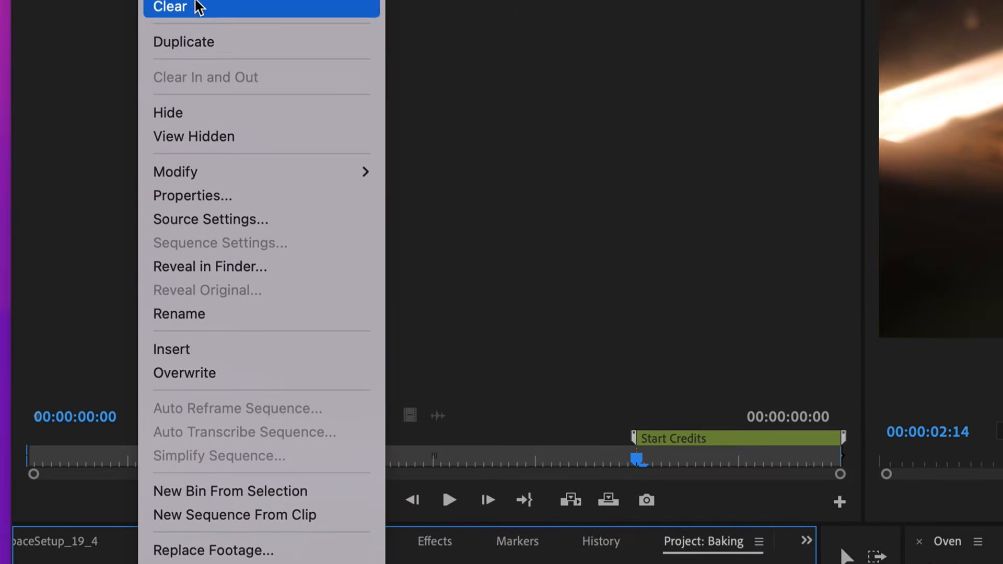
click(216, 459)
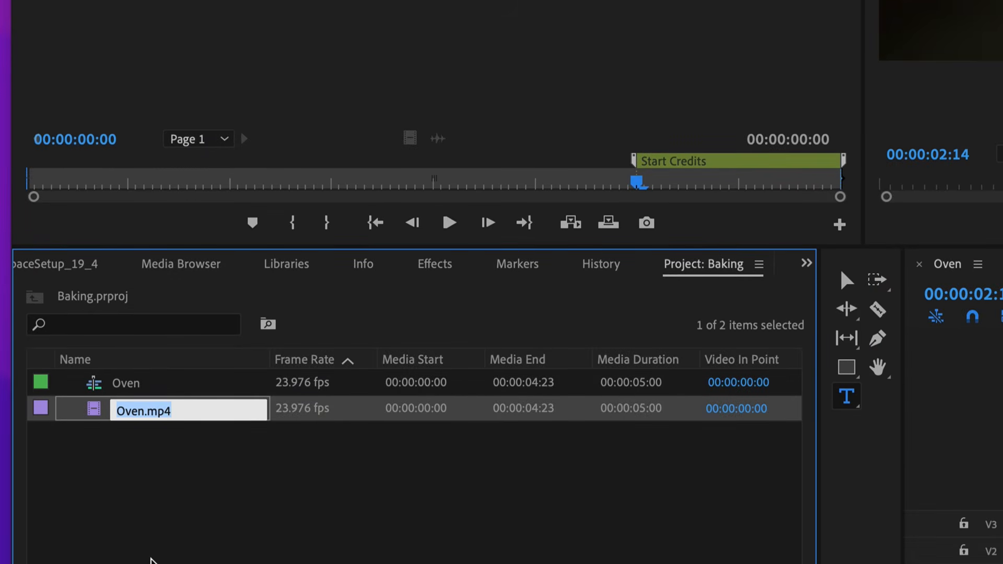
text(cookies)
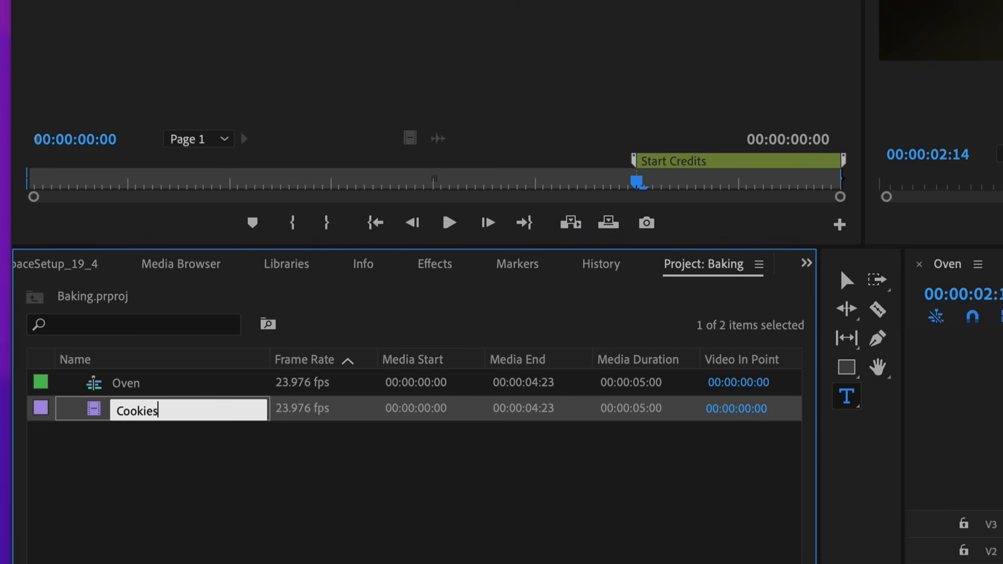
key(Return)
Change the Cookies clip's label color to teal, and submit task 20.
click(45, 414)
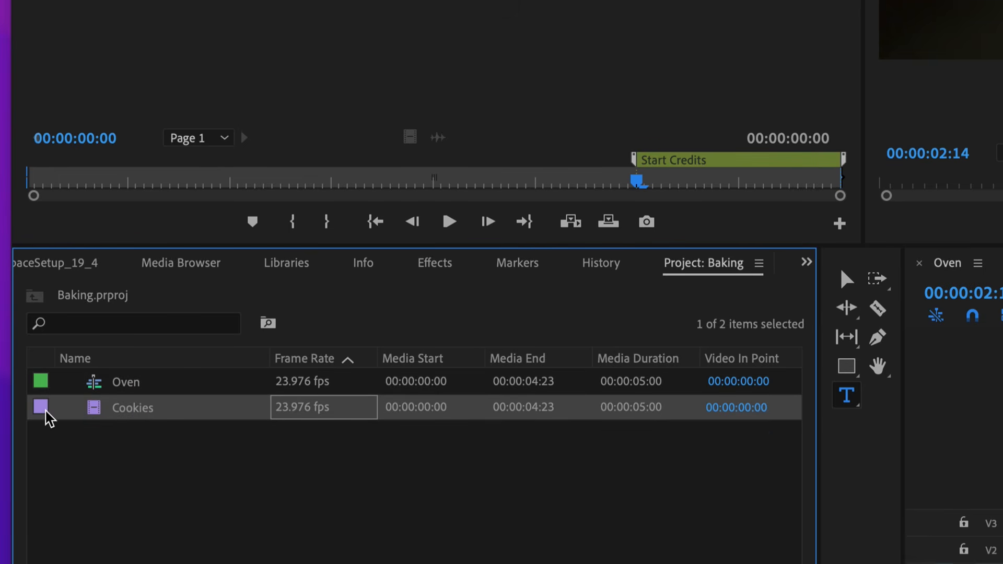
right_click(45, 414)
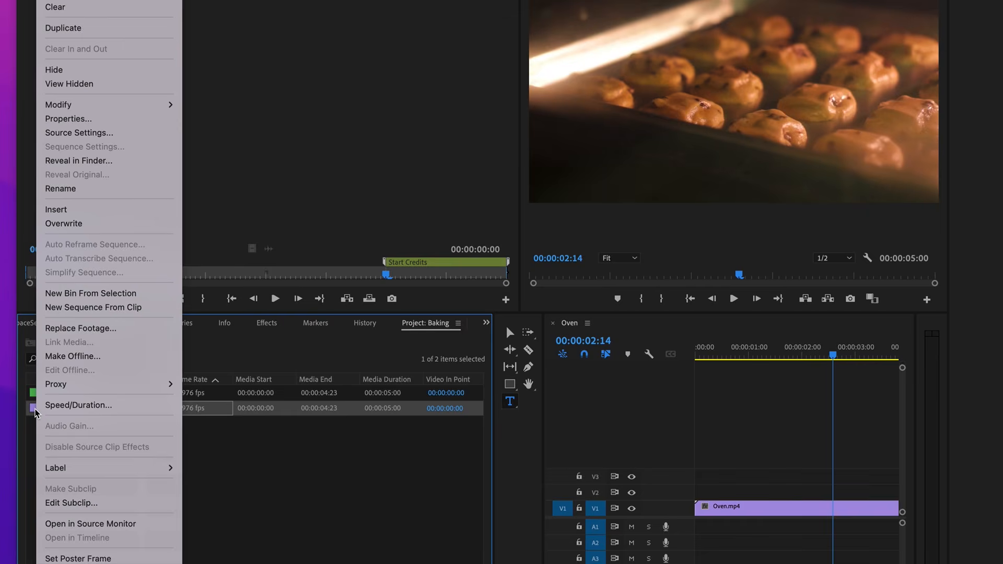
mouse_move(81, 466)
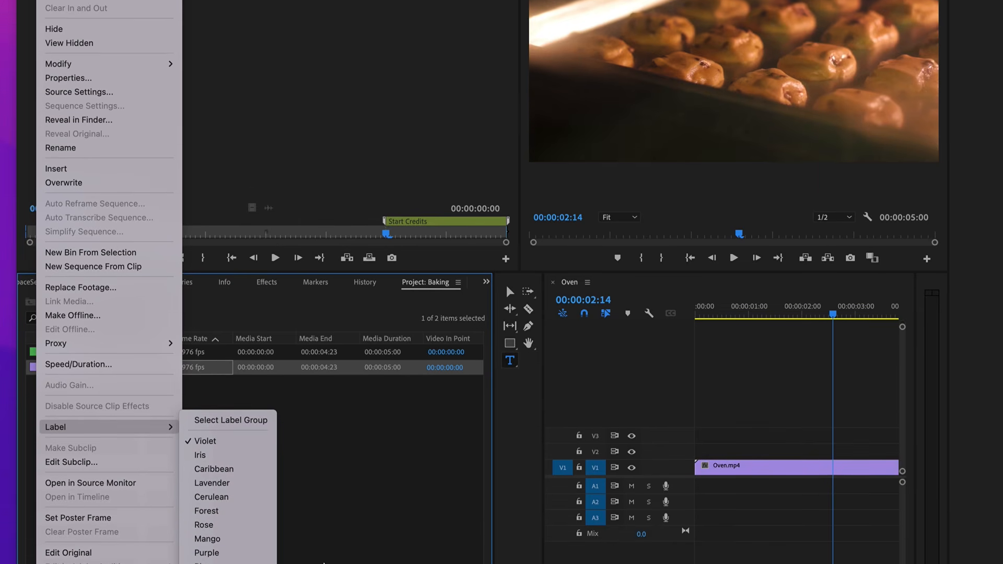
click(246, 503)
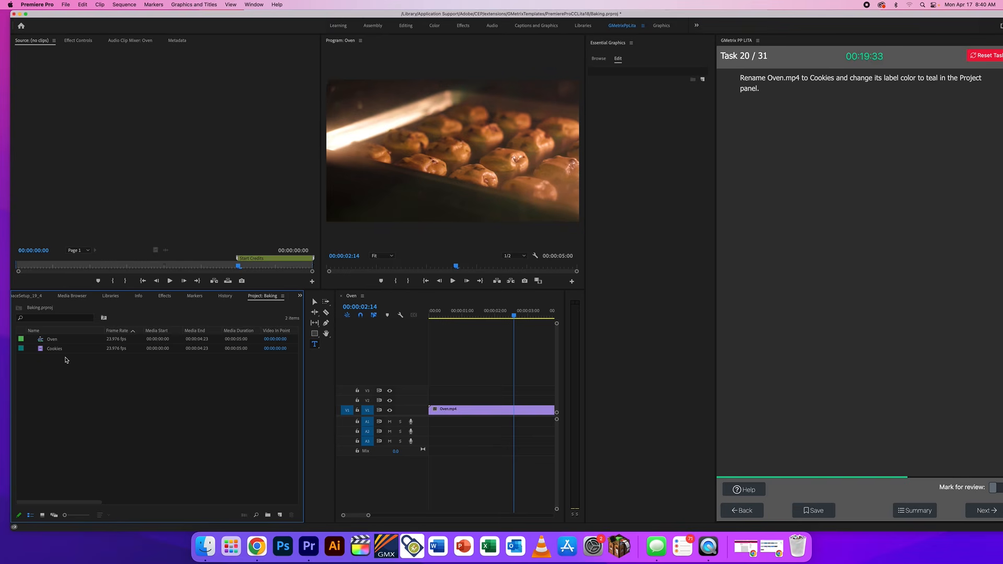
click(993, 511)
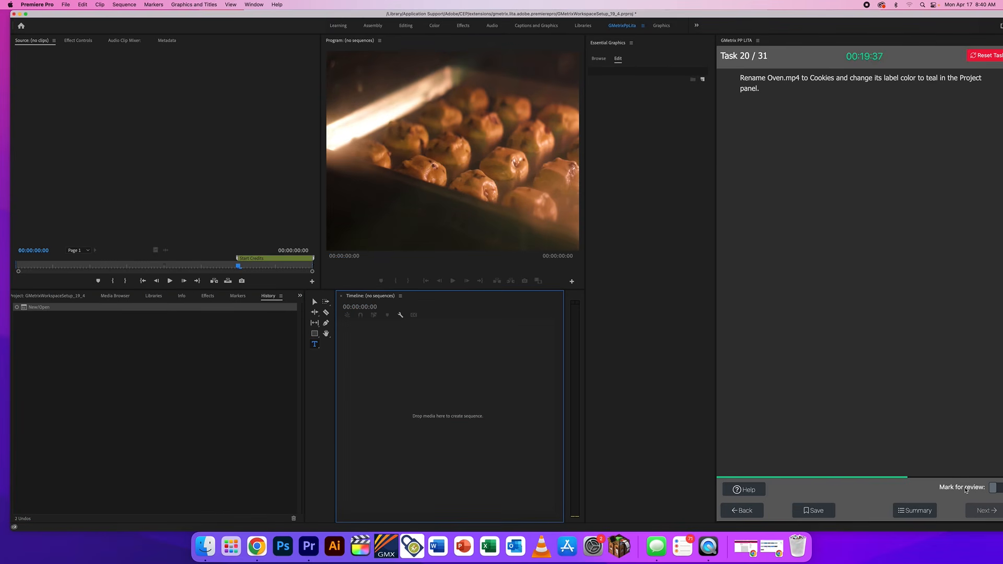
click(976, 303)
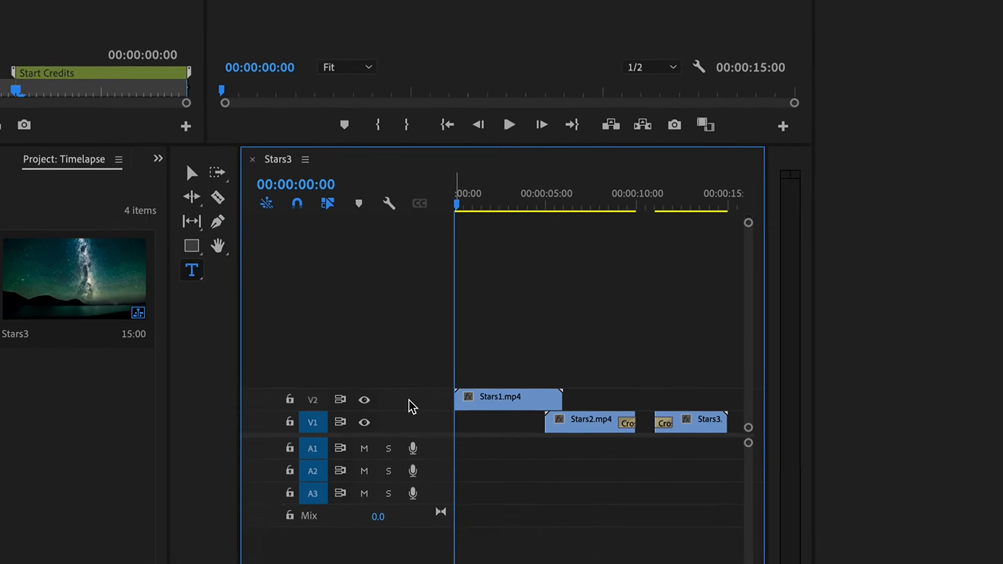
Add 1 video track after Video 2 and 0 audio tracks to the Stars3 sequence.
right_click(410, 403)
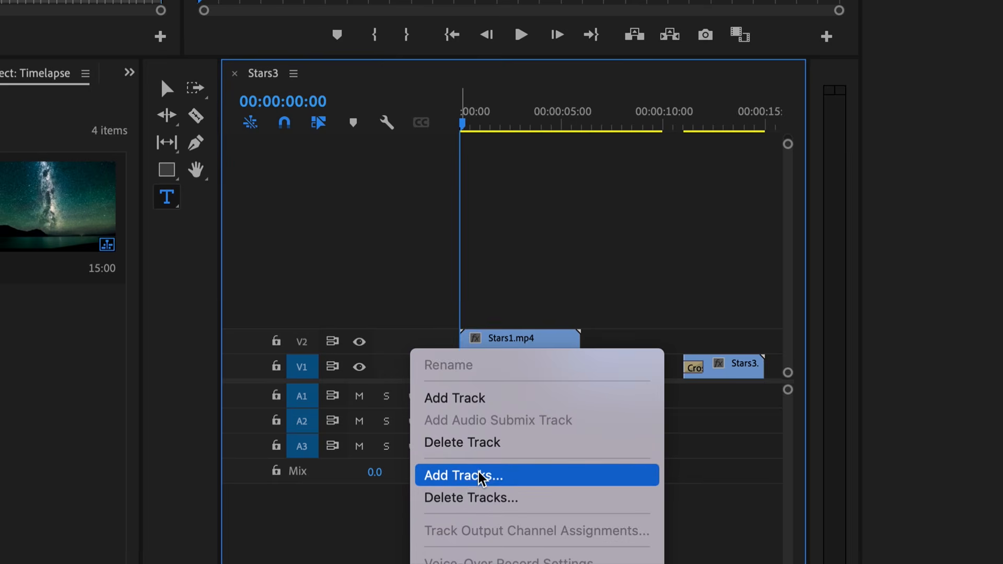
click(480, 477)
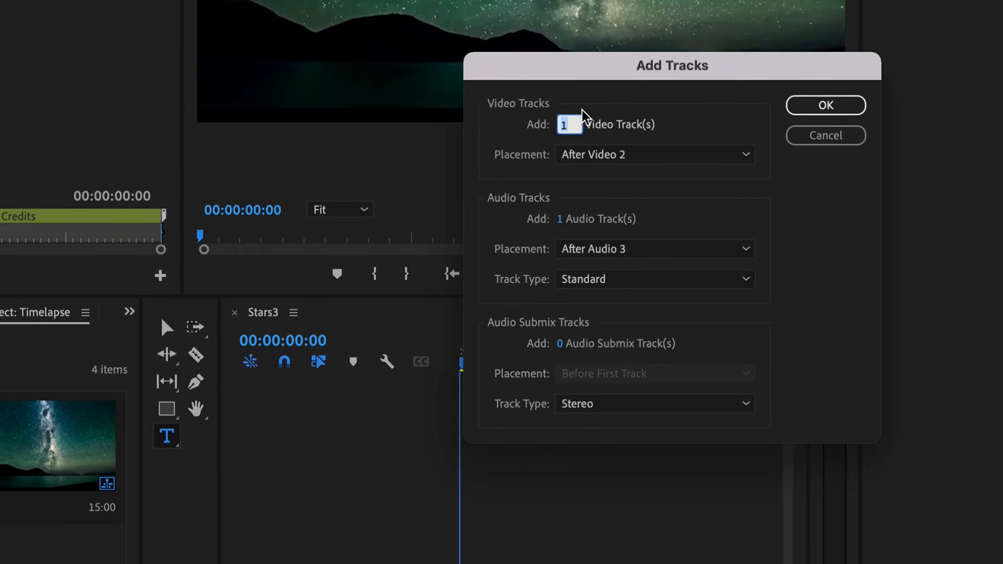
click(559, 219)
text(0)
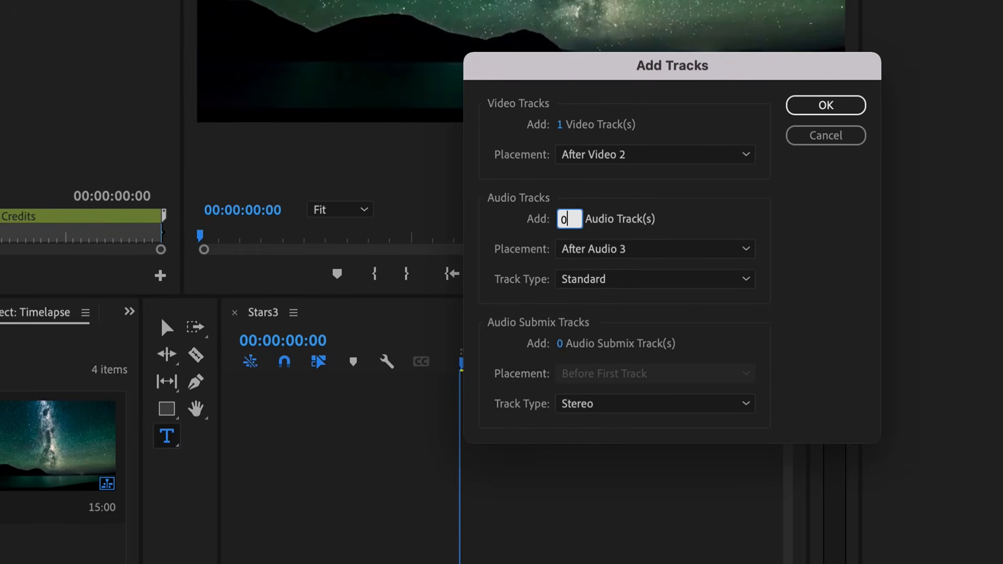
click(819, 107)
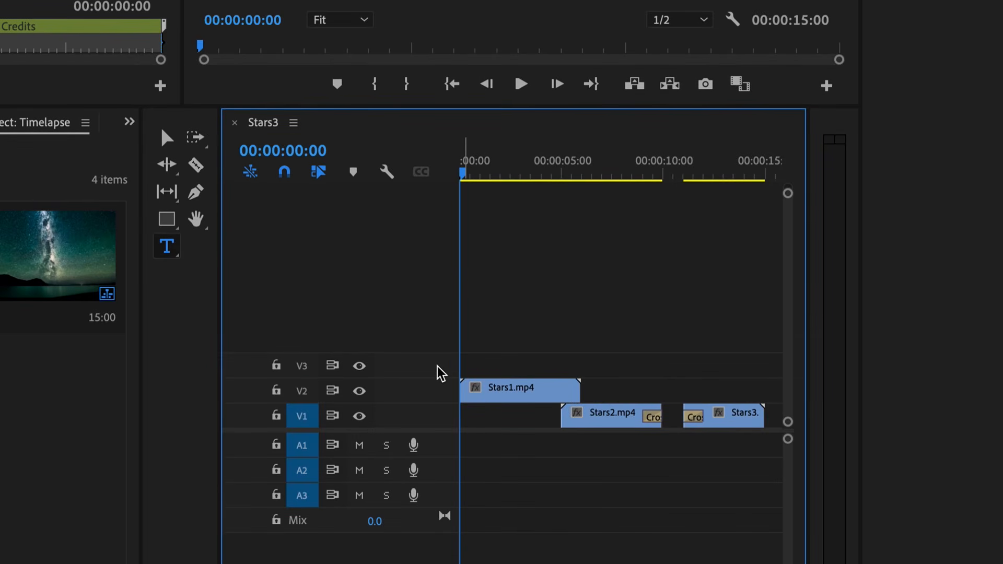
Rename the Video 3 track to ExtraTrack, and submit task 21.
double_click(437, 367)
right_click(409, 321)
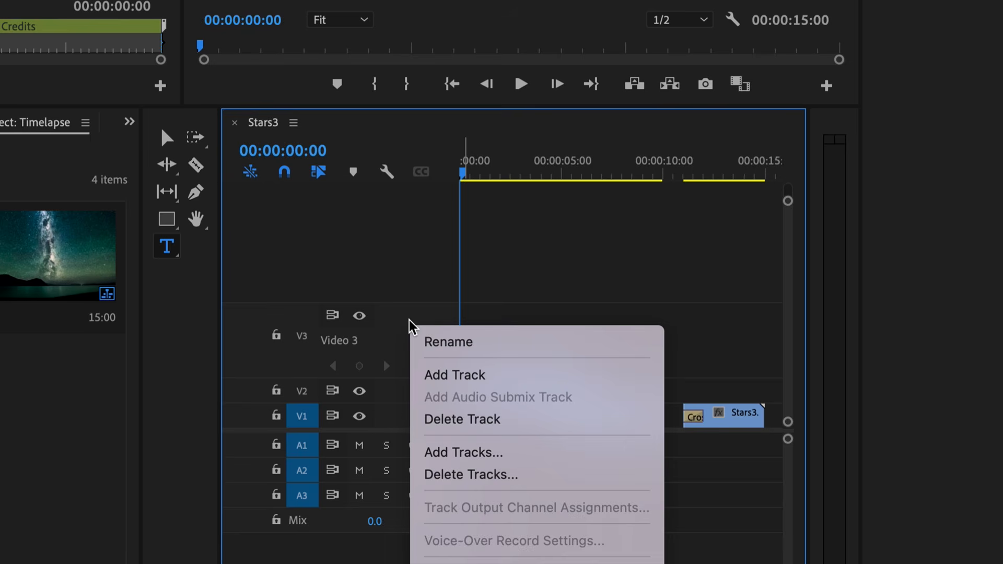
click(438, 342)
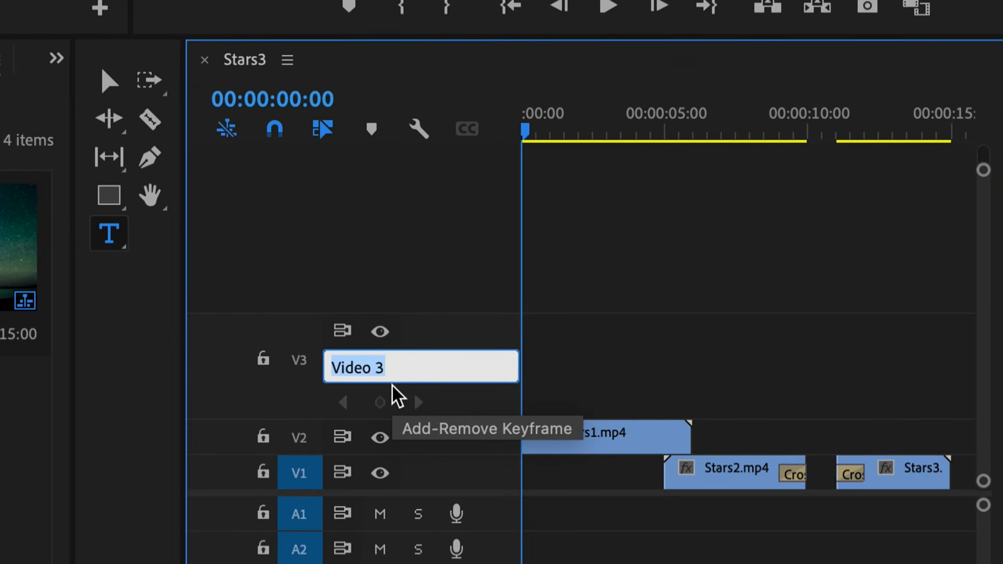
text(ExtraTrack)
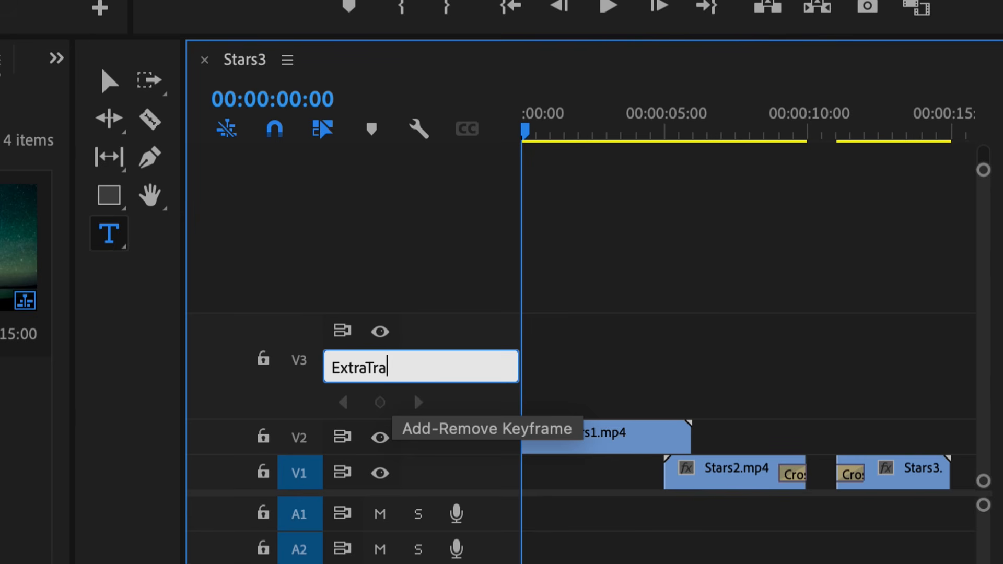
key(Return)
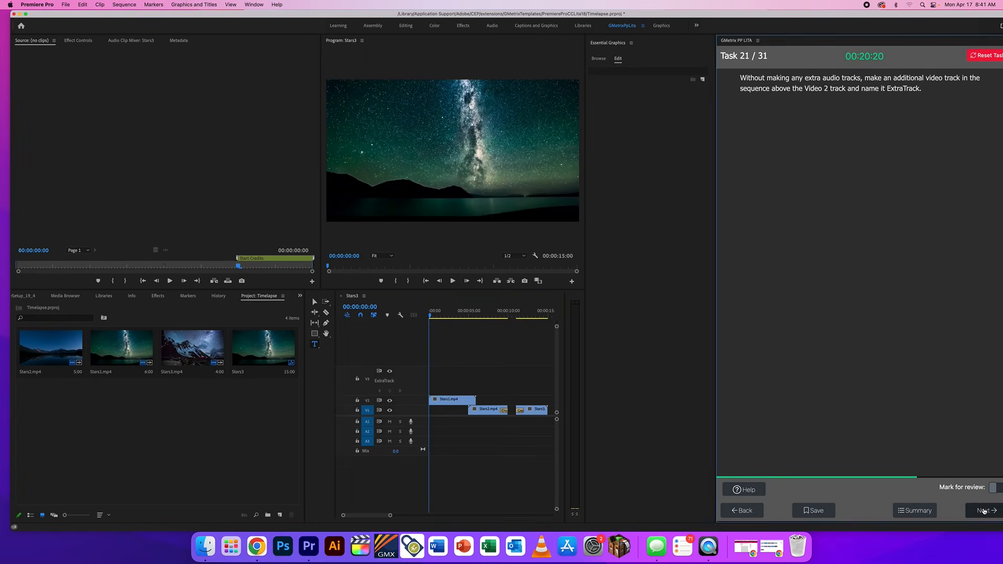
click(984, 512)
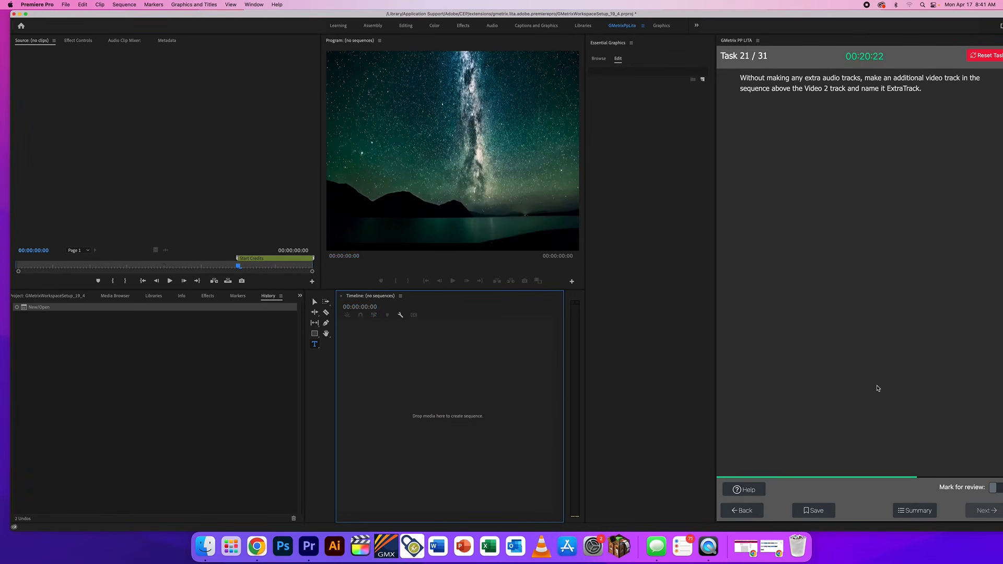
click(978, 303)
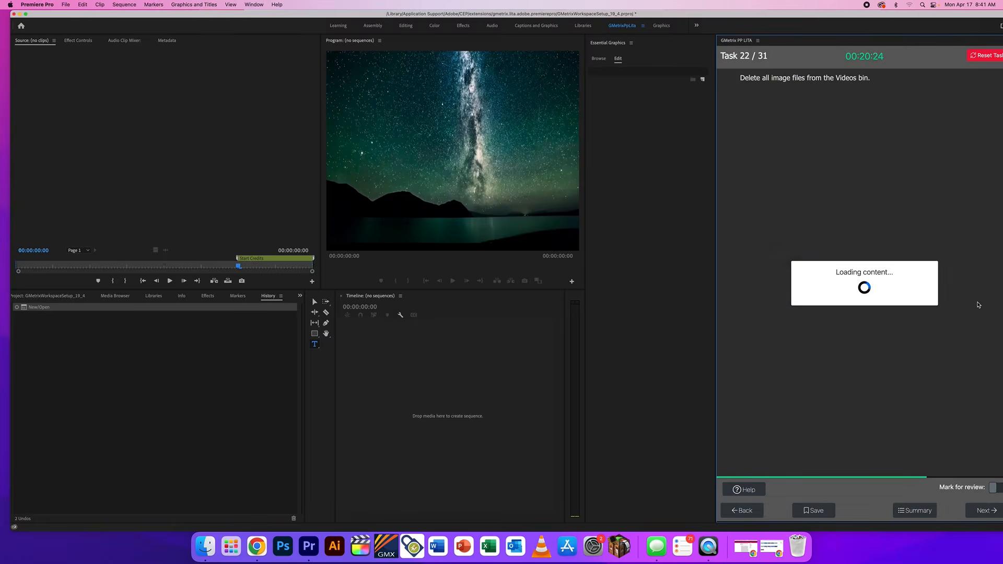
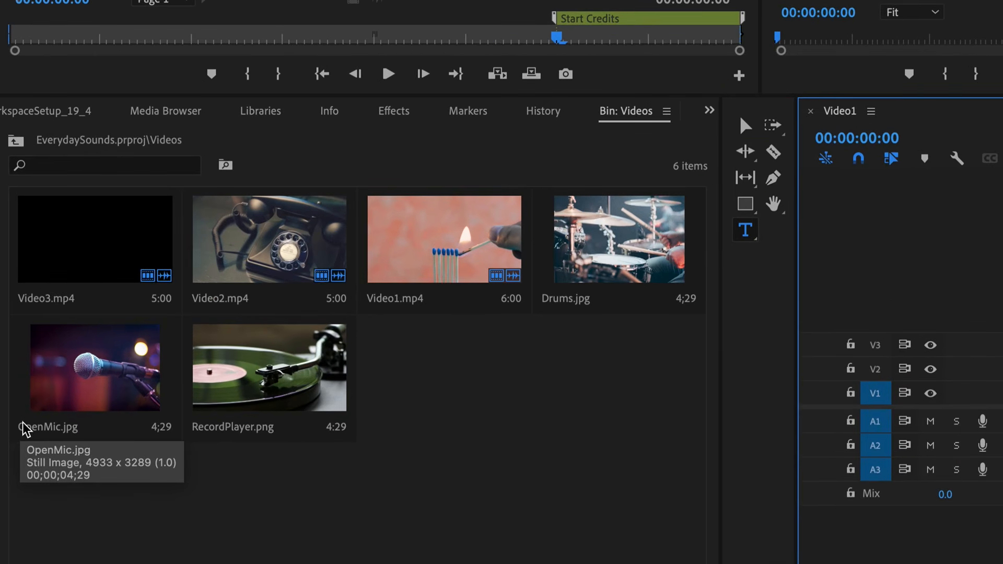
Delete the image files Drums.jpg, RecordPlayer.png and OpenMic.jpg from the Videos bin, and submit task 22.
click(273, 434)
click(127, 418)
click(577, 292)
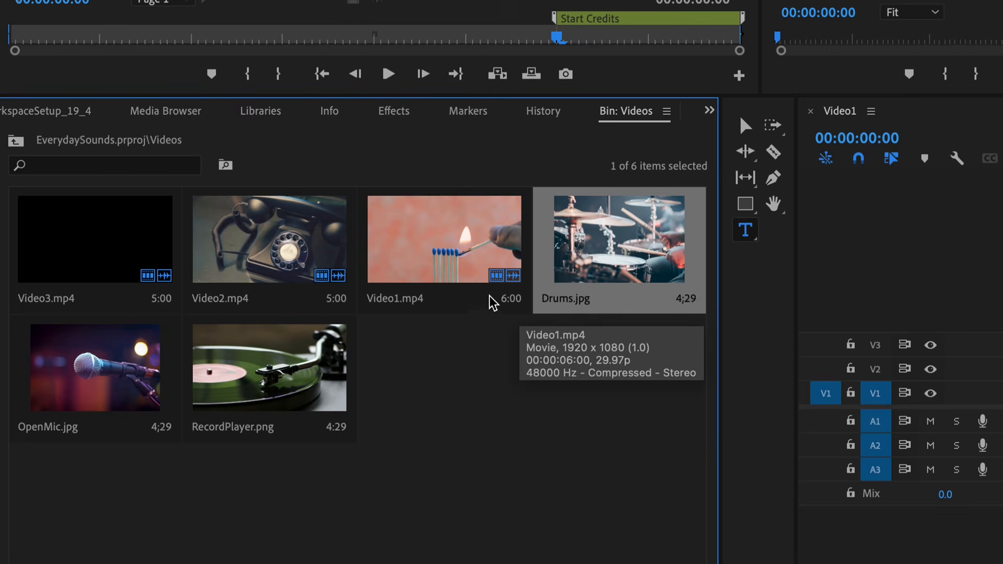
click(408, 307)
click(206, 304)
click(80, 285)
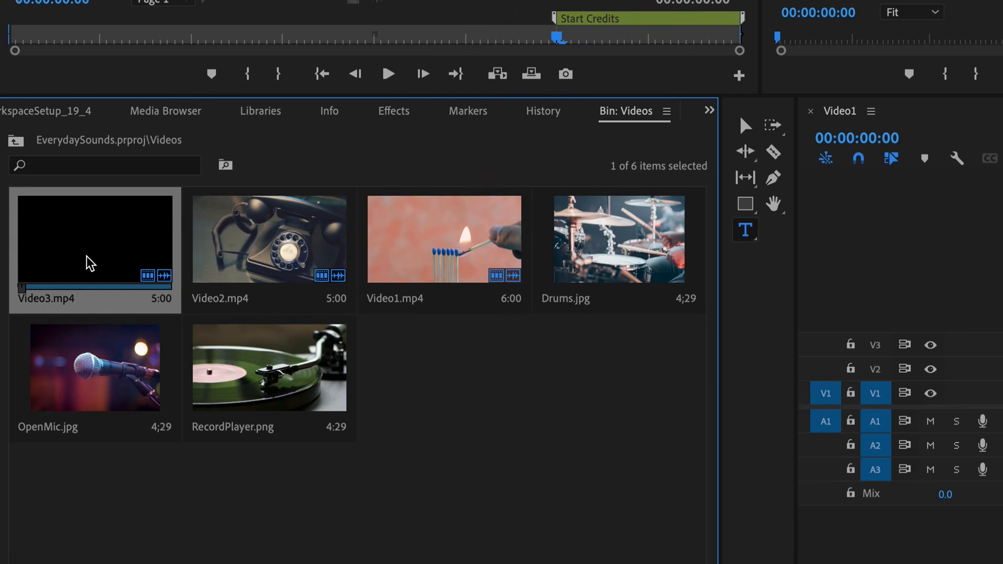
click(573, 390)
click(612, 254)
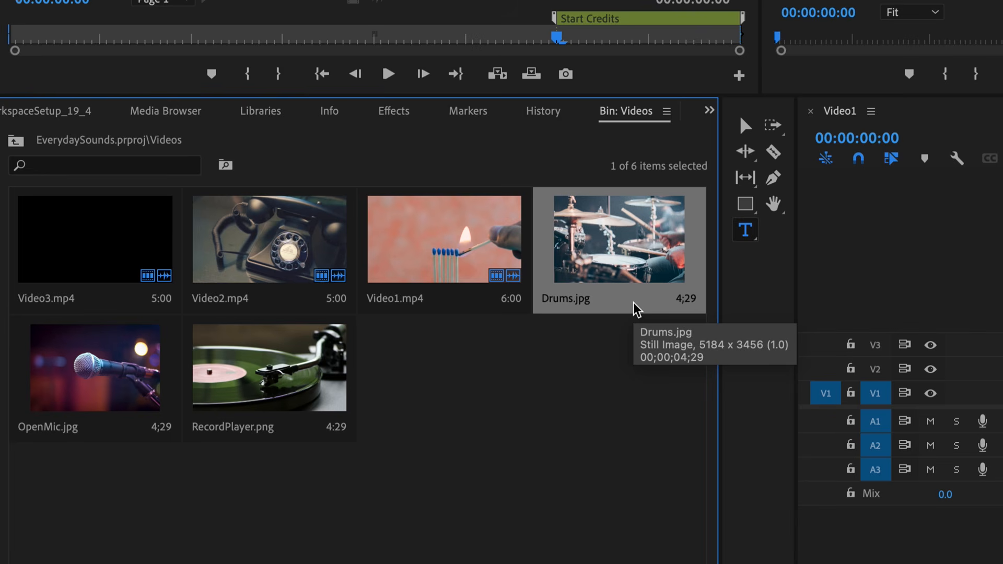
ctrl+click(312, 359)
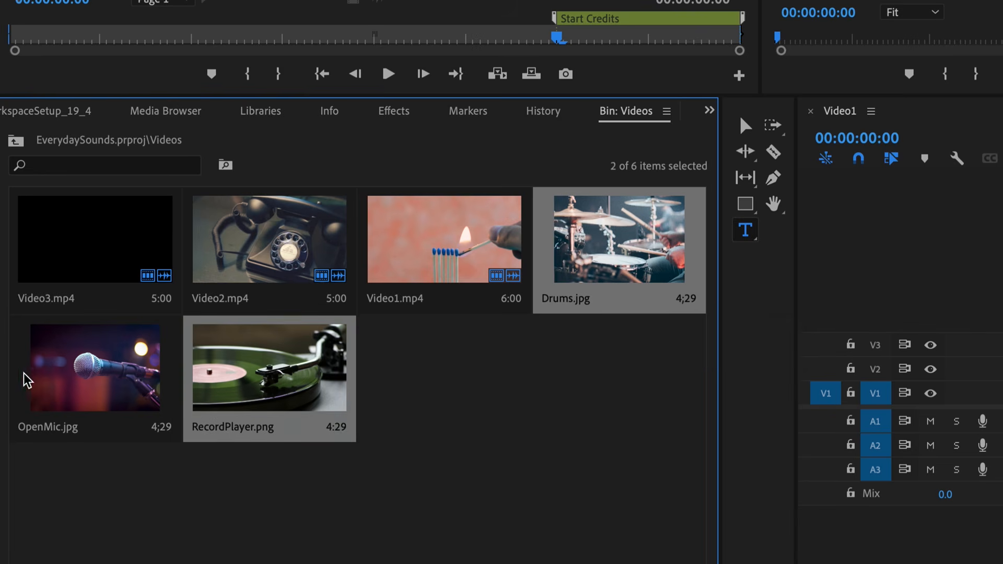
ctrl+click(77, 368)
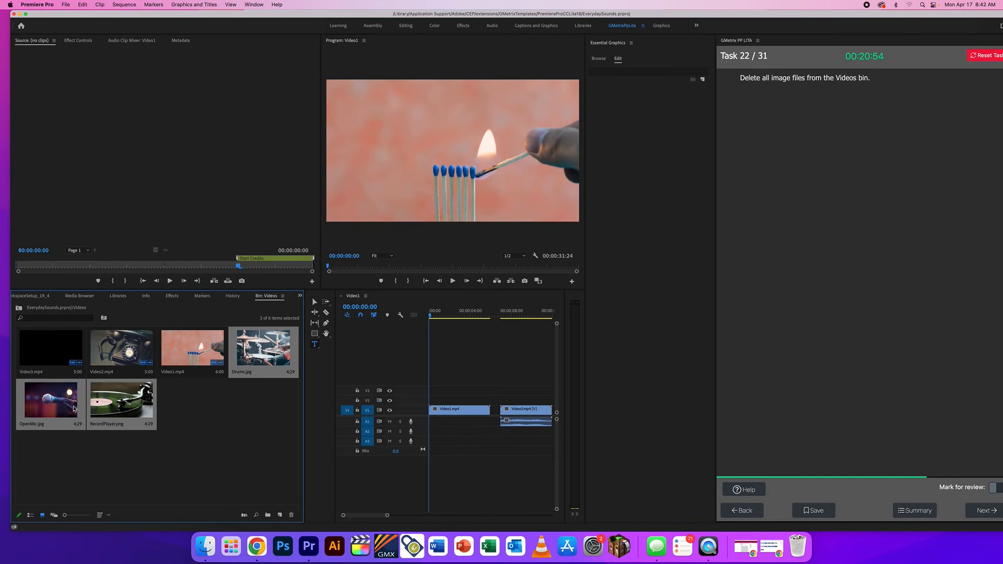
click(292, 515)
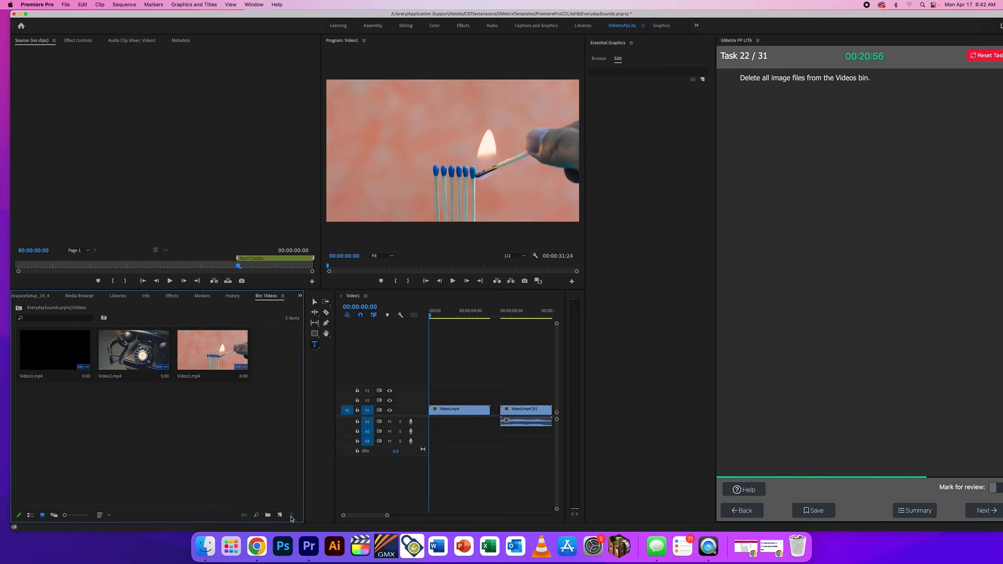
click(990, 511)
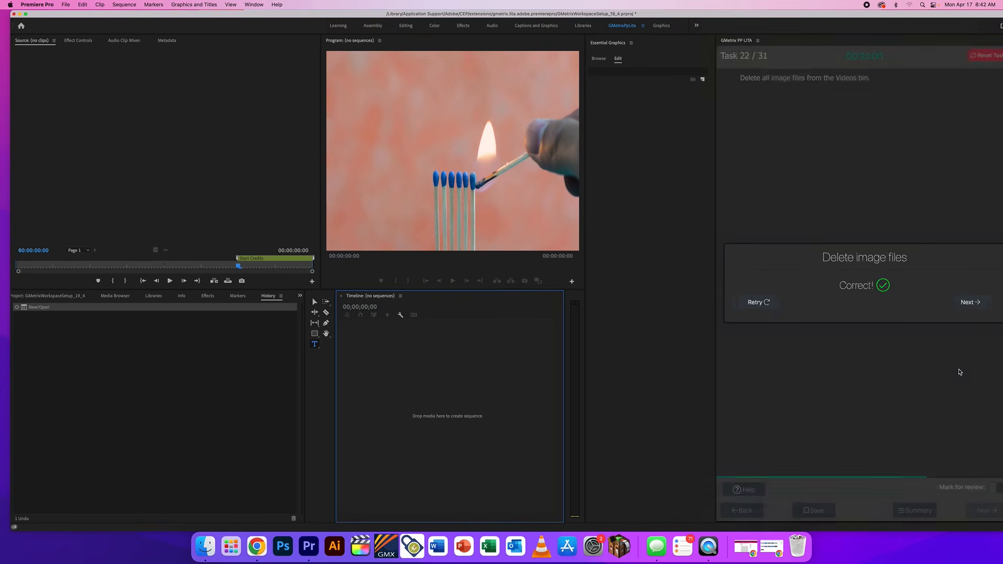
click(971, 303)
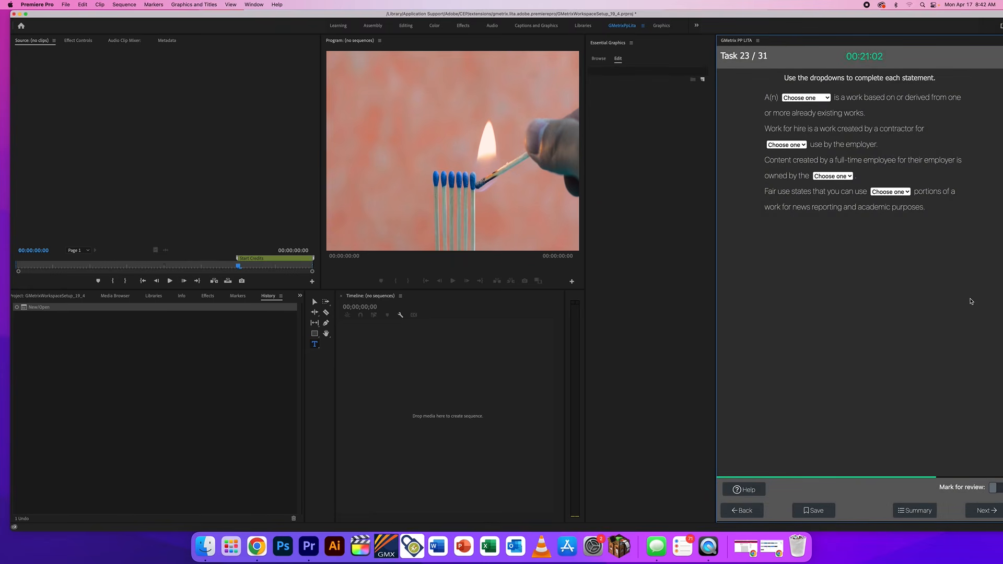
Show the help for task 23 and complete its first two statements with derivative work and unlimited.
click(742, 489)
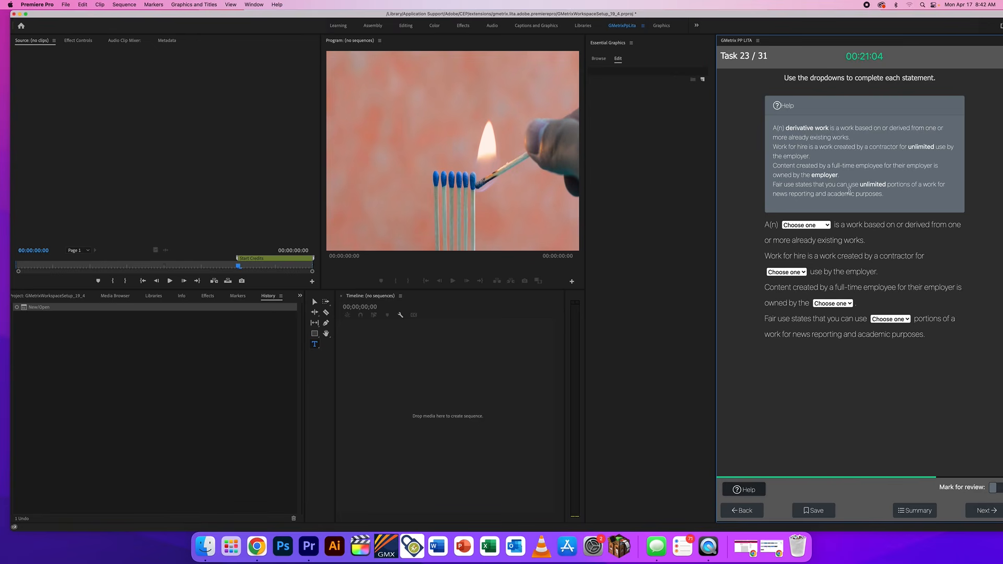
click(816, 226)
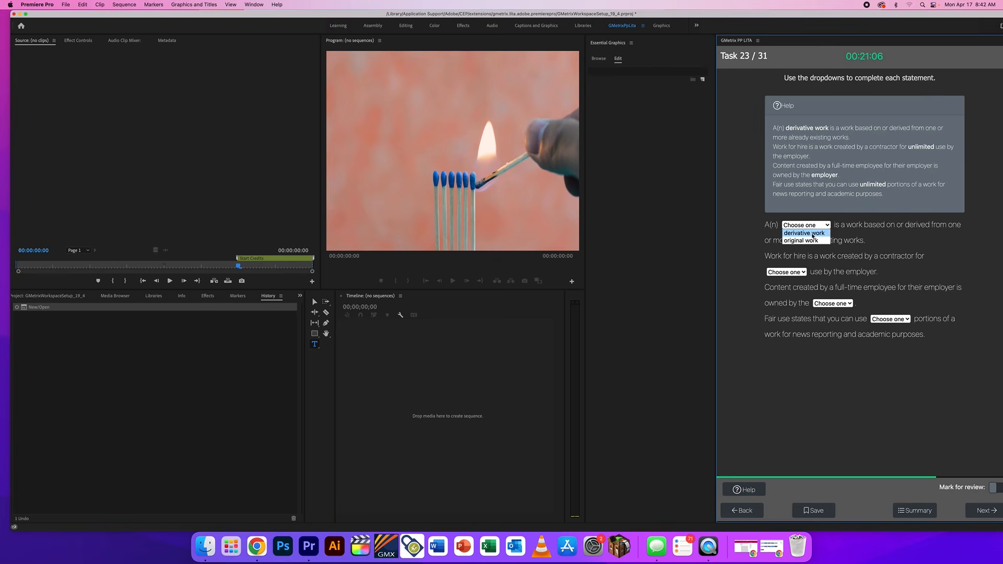
click(812, 234)
click(786, 272)
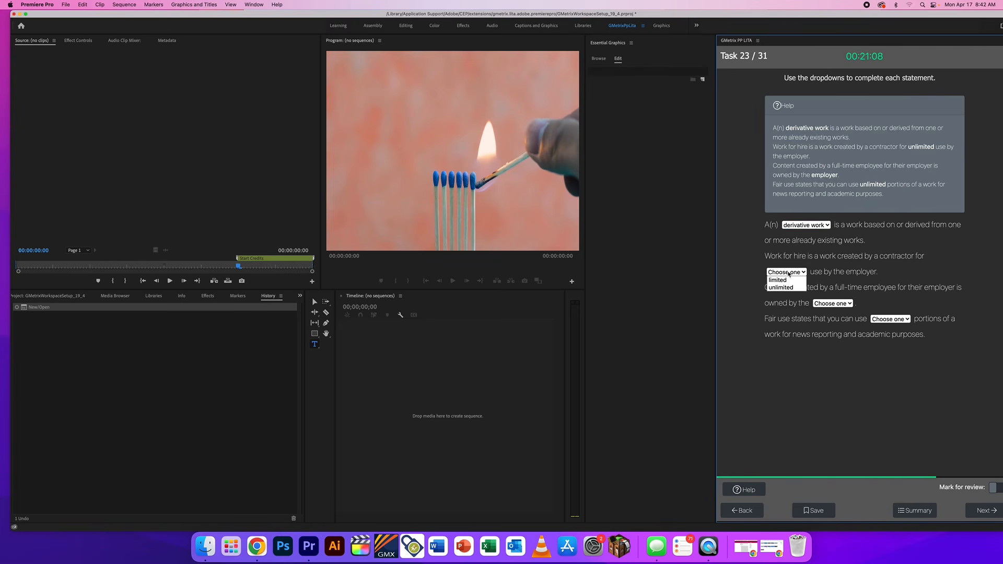
click(787, 288)
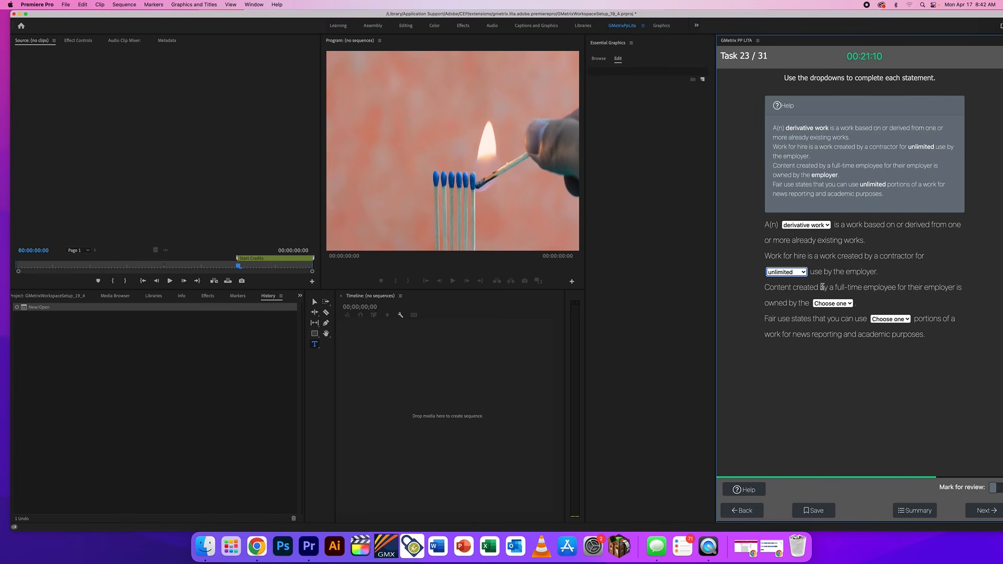
Complete the content ownership statement with employer and the fair use statement with unlimited, and submit task 23.
click(836, 307)
click(835, 312)
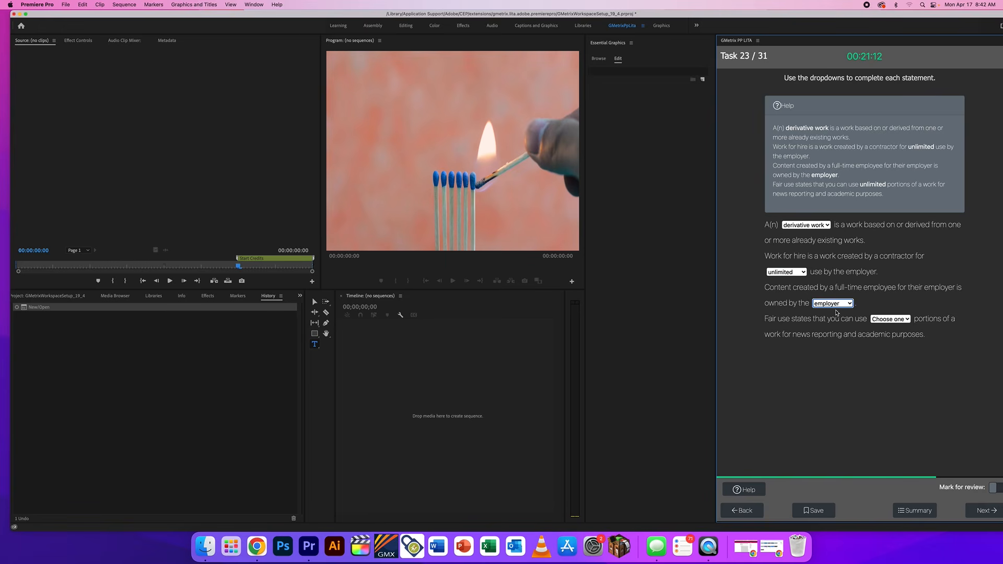
click(895, 323)
click(895, 335)
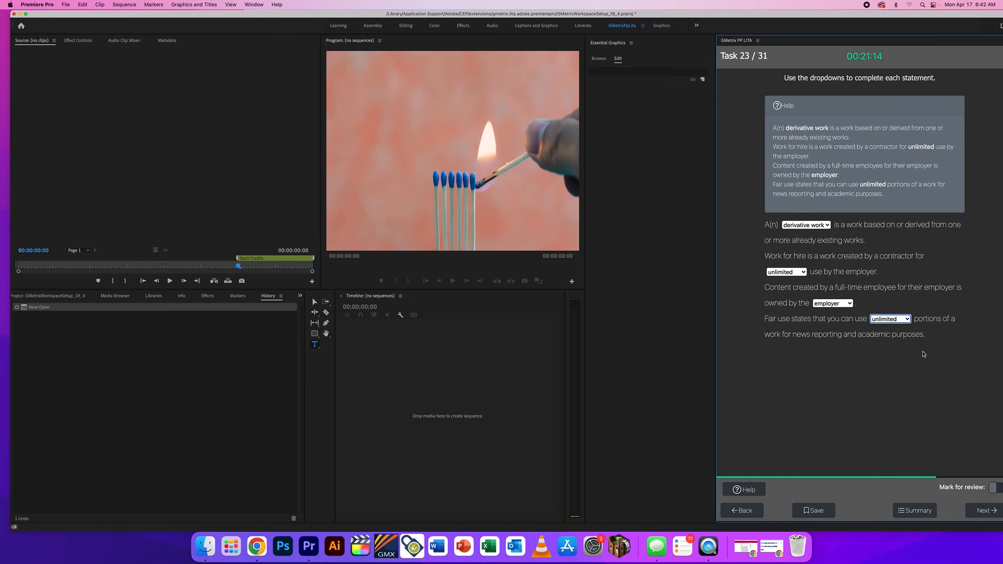
click(984, 508)
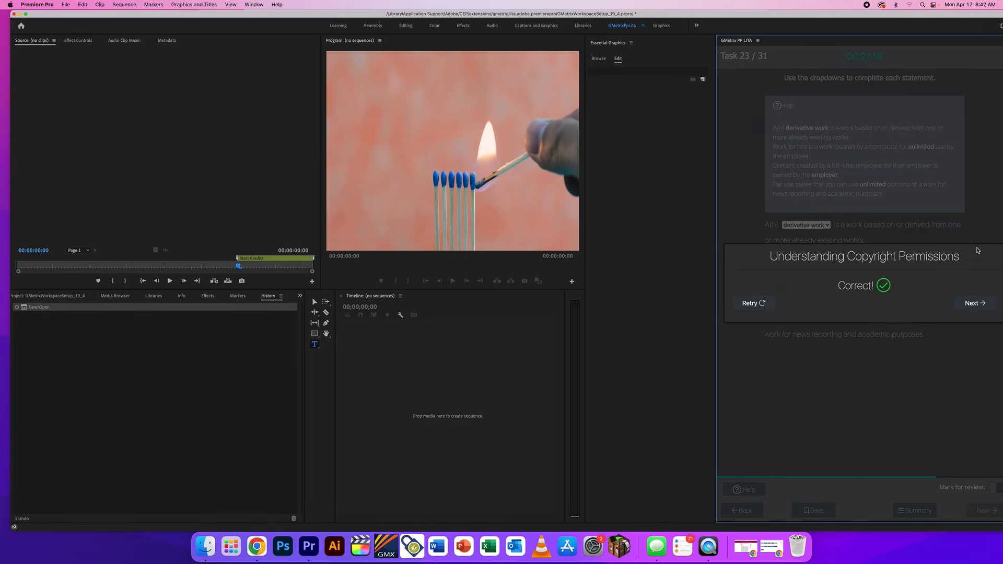
click(974, 304)
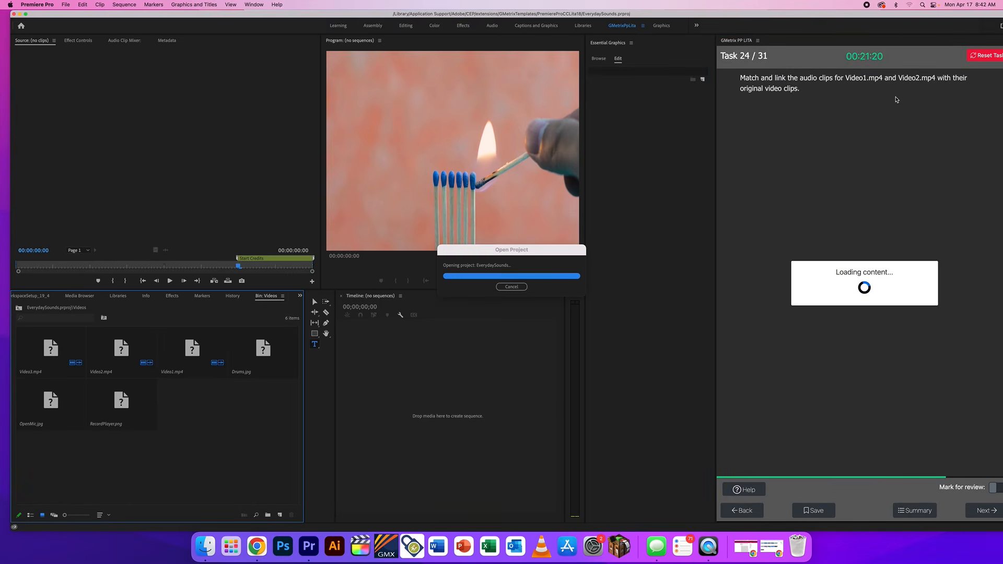
Read the instructions and help for task 24, and identify the source file of each audio clip in the Video1 sequence.
drag(817, 90, 736, 76)
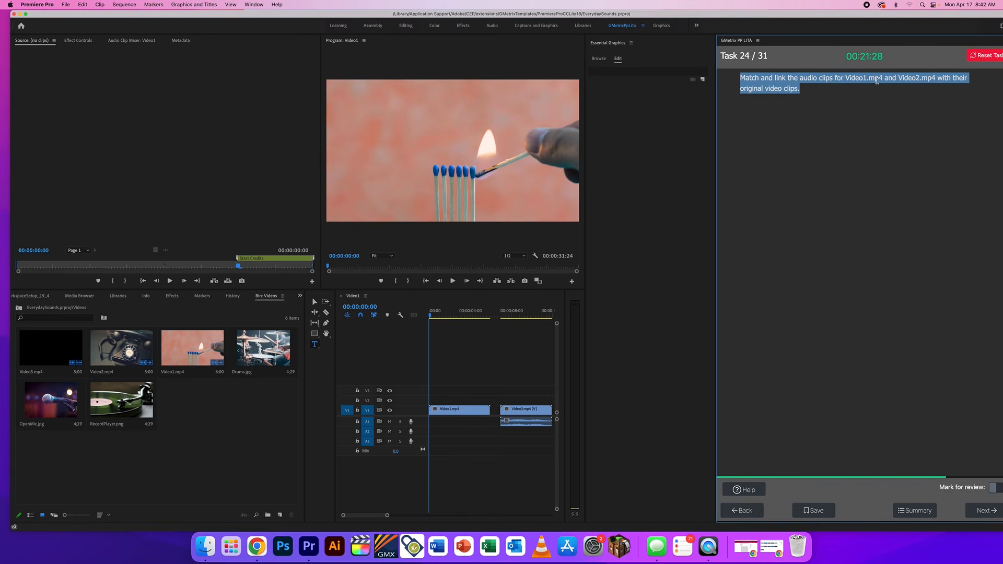
click(792, 96)
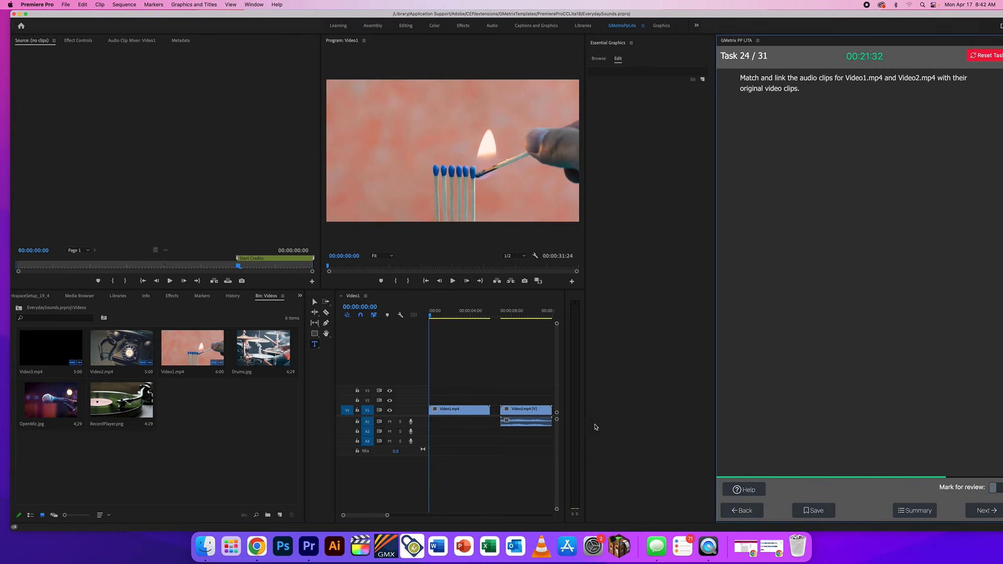
drag(387, 516, 397, 516)
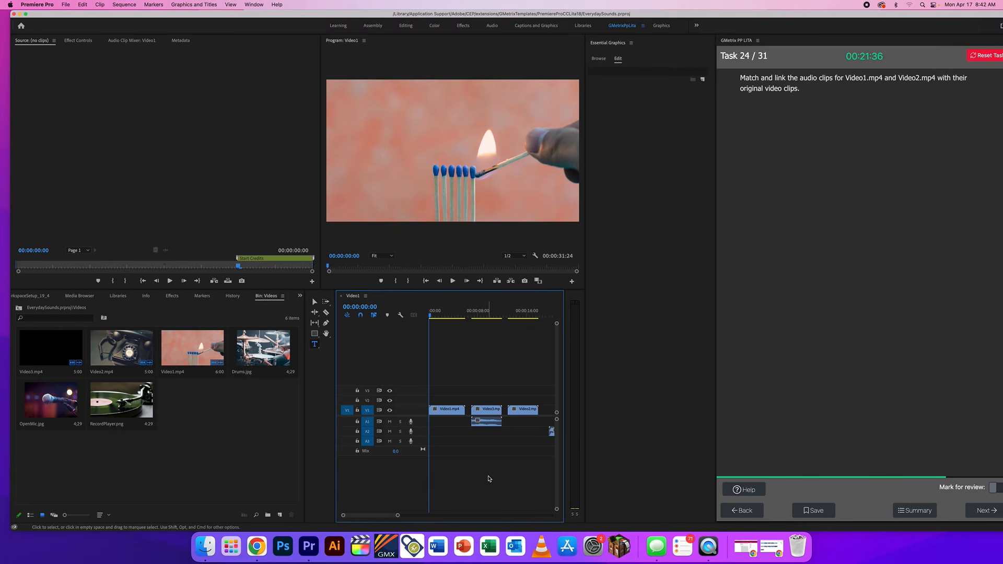
click(749, 494)
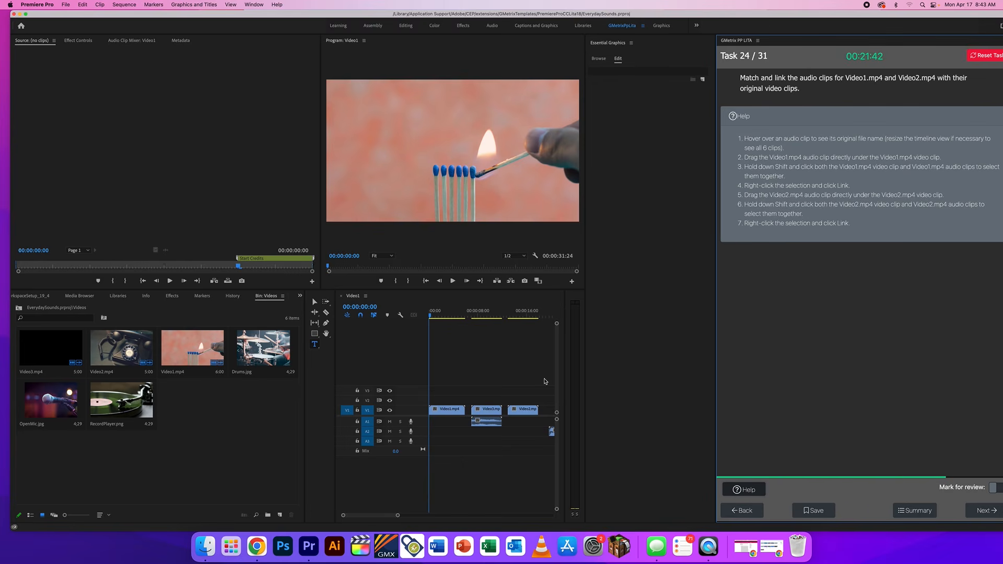
click(487, 441)
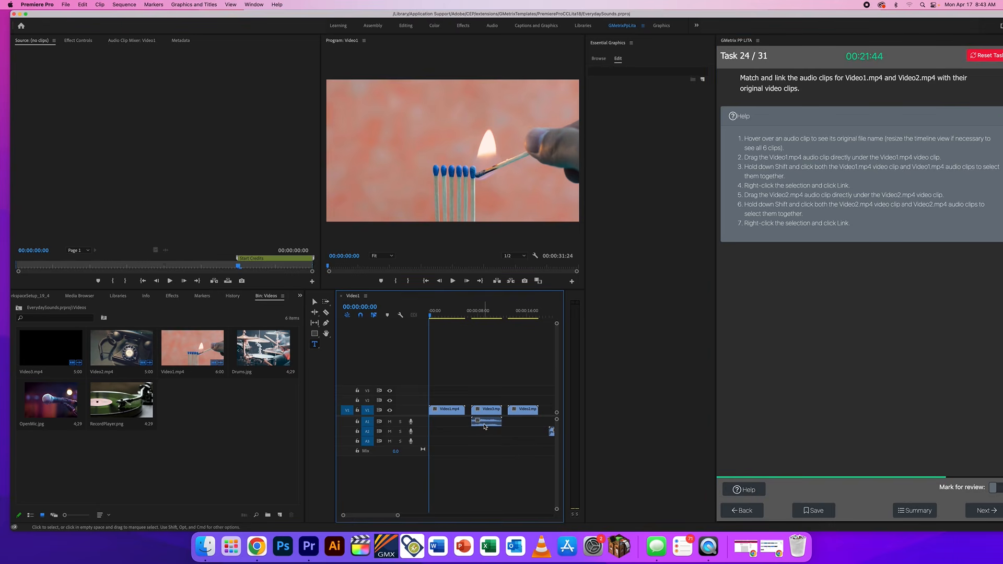
mouse_move(488, 425)
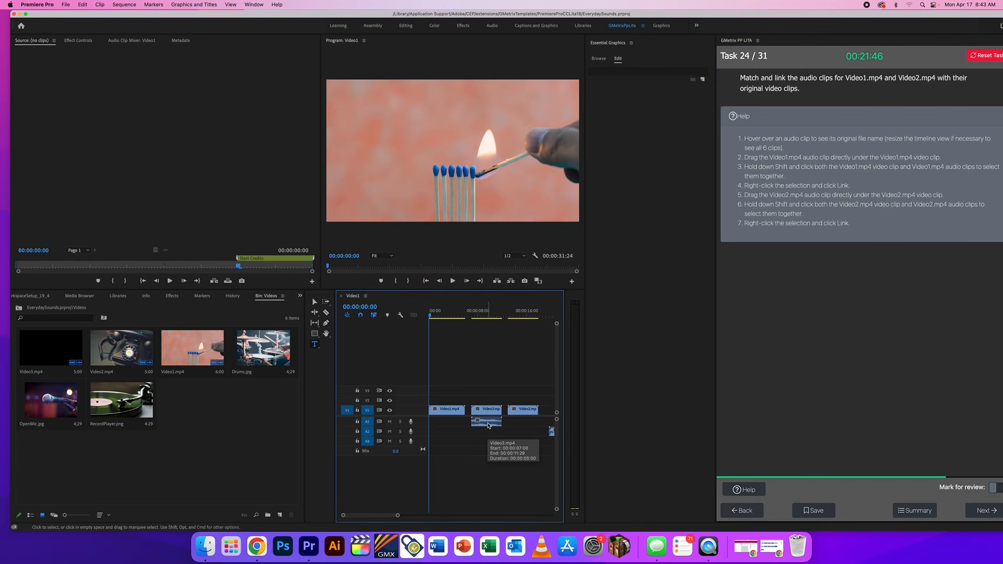
scroll(499, 431, right, 5)
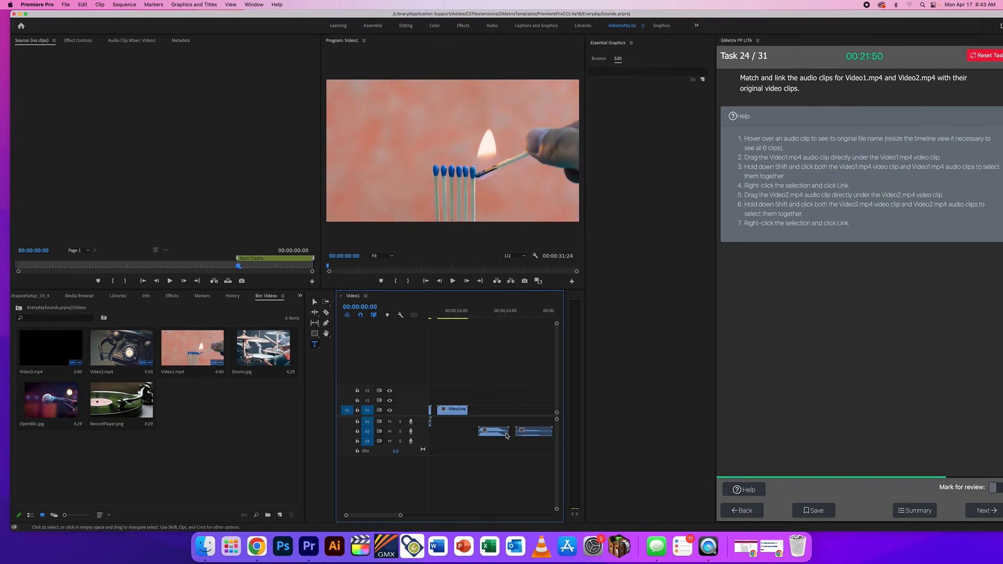
click(503, 435)
click(448, 412)
scroll(477, 459, left, 5)
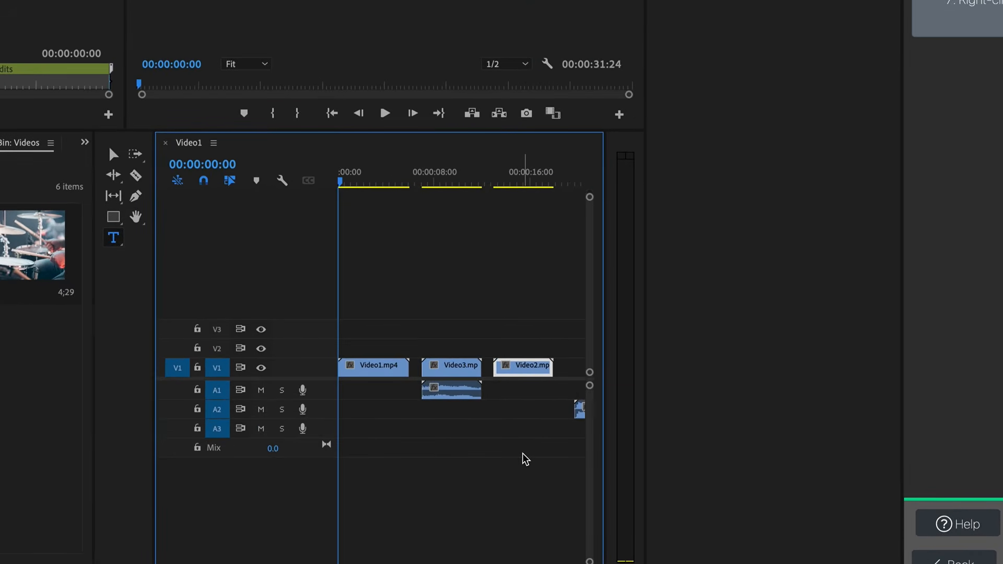
Place the Video2.mp4 audio clip on A1 directly under the Video2.mp4 video clip and link the two.
scroll(525, 459, right, 2)
drag(547, 416, 469, 396)
drag(465, 307, 486, 432)
right_click(486, 372)
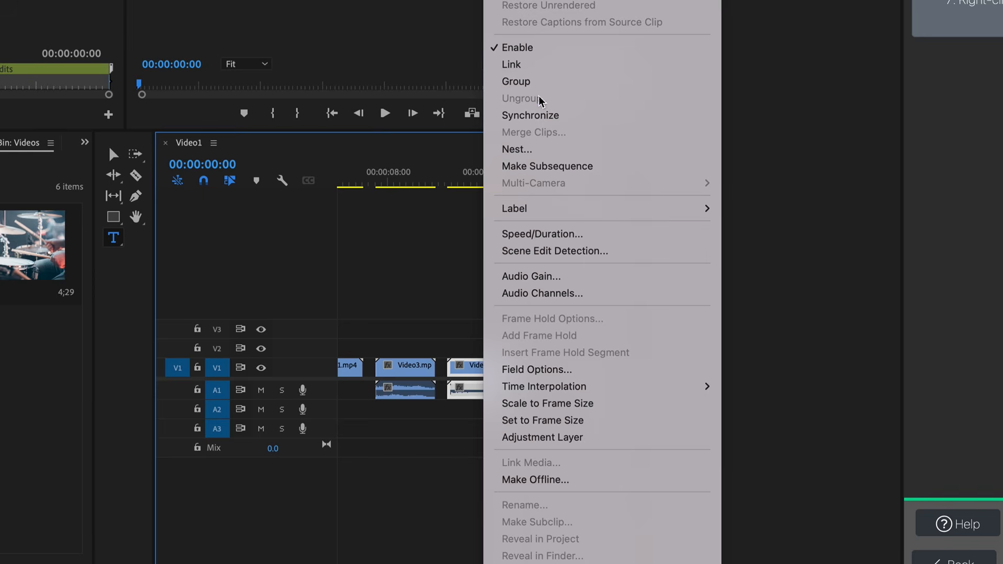
click(532, 66)
click(522, 302)
mouse_move(480, 371)
mouse_down()
mouse_move(502, 372)
mouse_move(492, 377)
mouse_up()
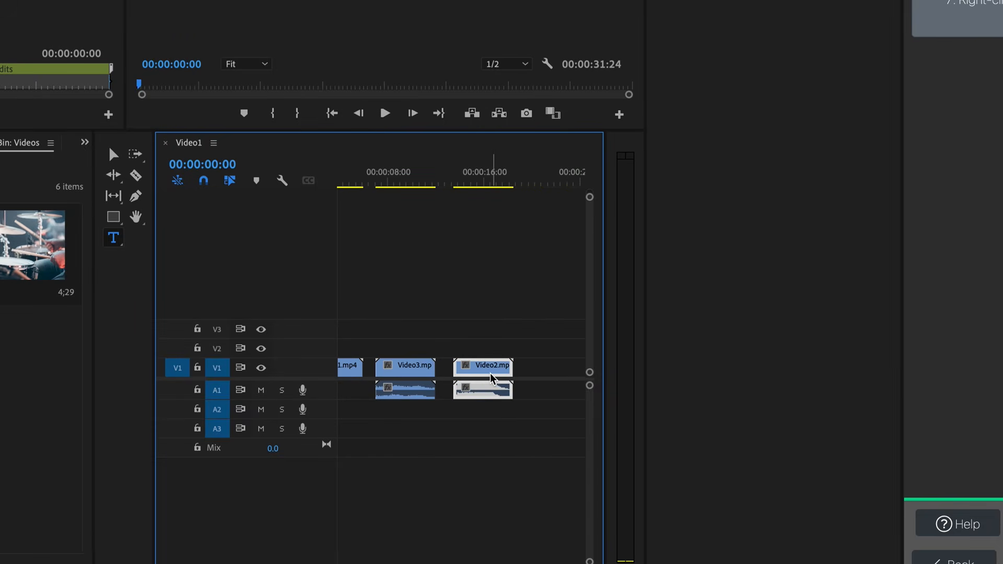
Link the Video1.mp4 audio clip, placed on A1 directly under its video clip, with that video, and submit task 24.
scroll(497, 385, down, 8)
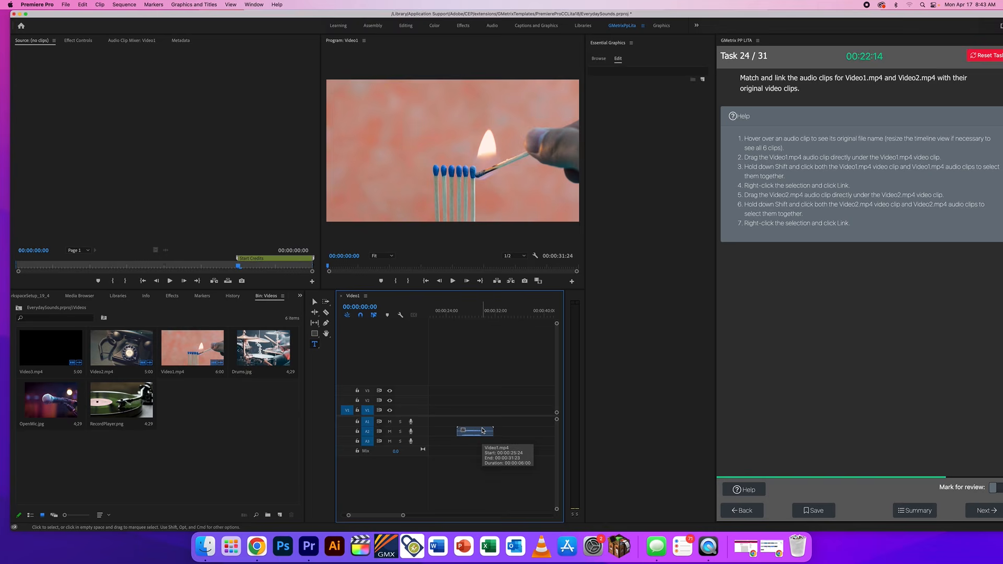
drag(483, 431, 444, 400)
right_click(447, 410)
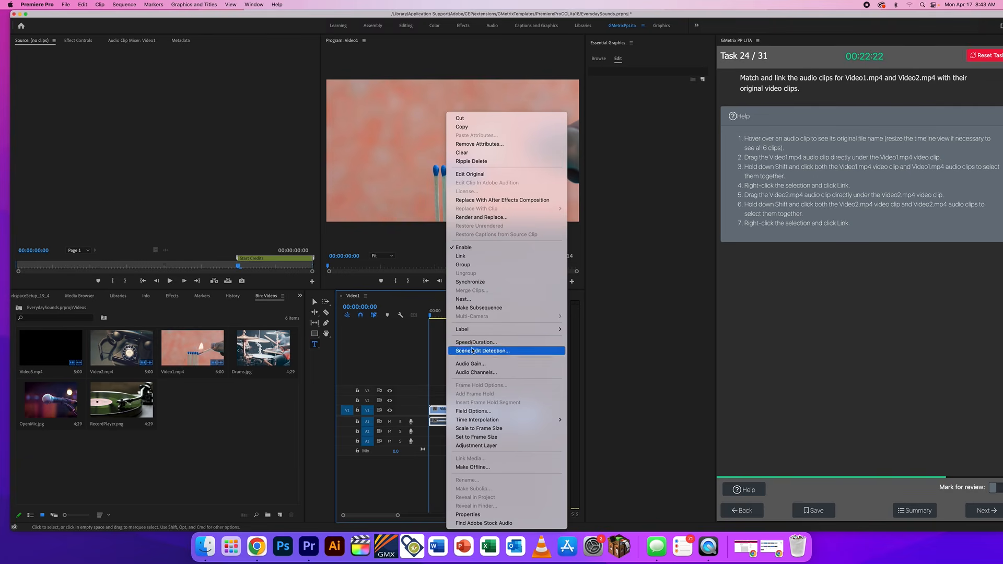
click(461, 256)
click(995, 512)
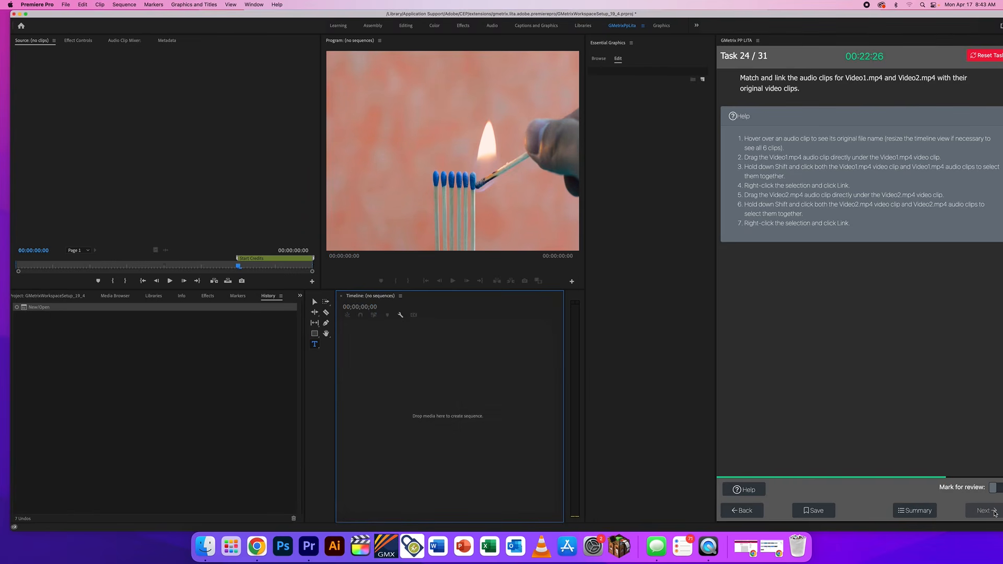
click(964, 310)
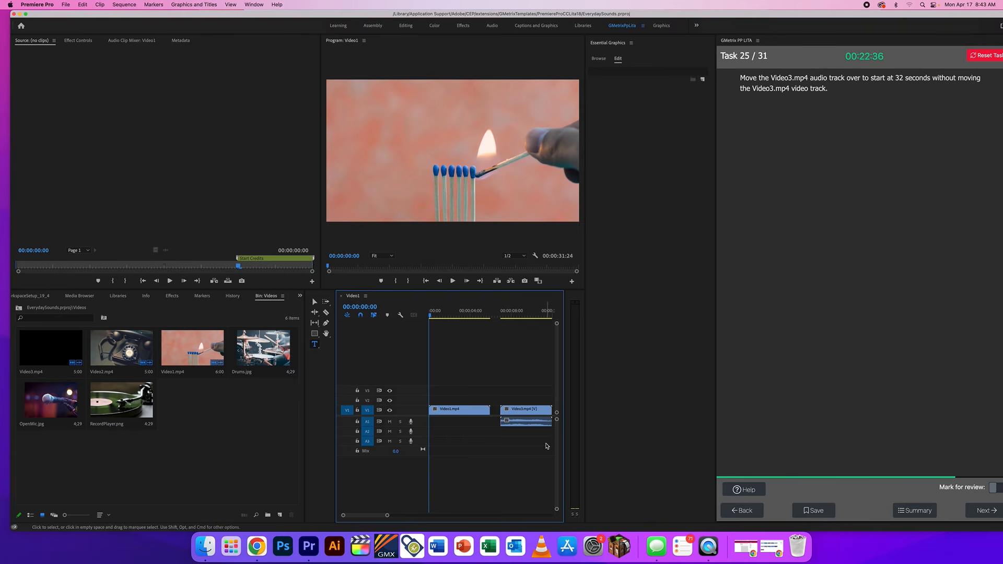
Move the playhead of the Video1 sequence to 32 seconds.
scroll(373, 519, right, 3)
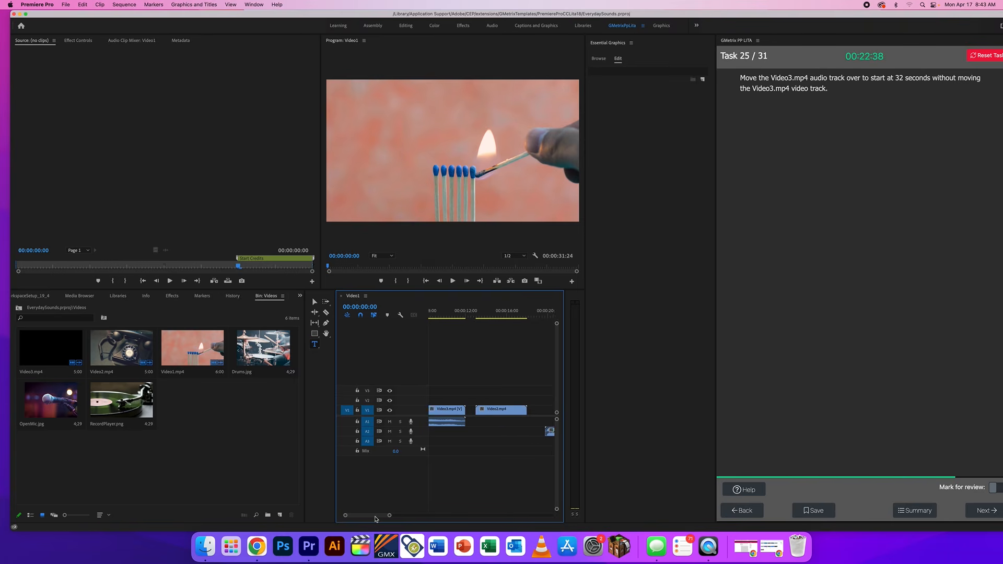
scroll(374, 519, right, 2)
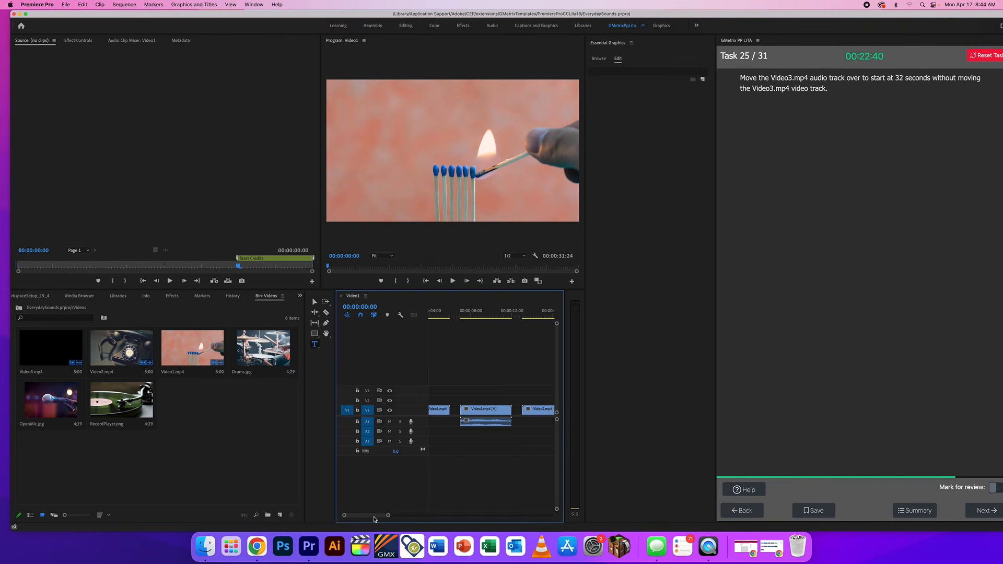
click(359, 307)
text(32)
key(Return)
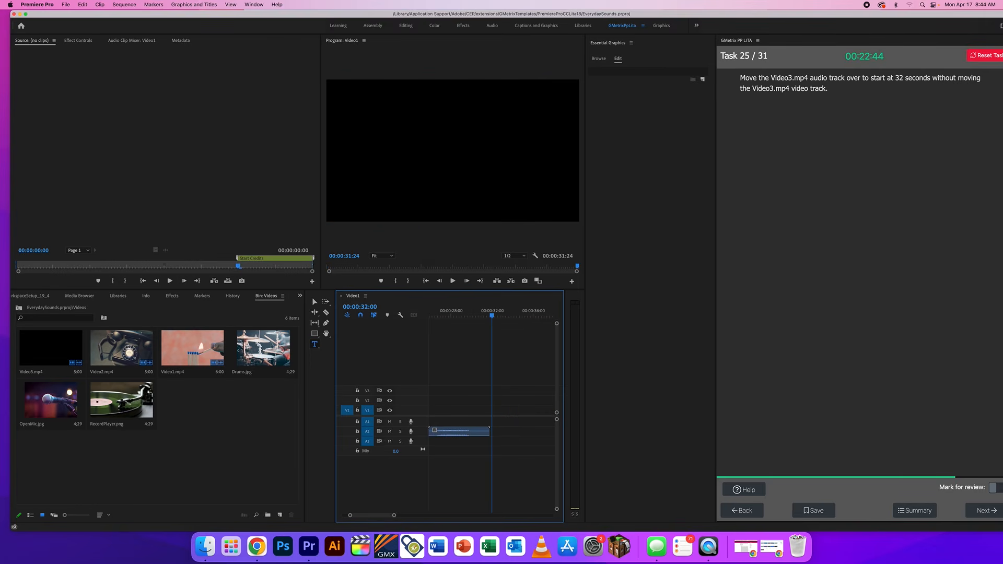
Widen the timeline area and unlink the Video3.mp4 audio from its video clip in the Video1 sequence.
drag(394, 517, 414, 517)
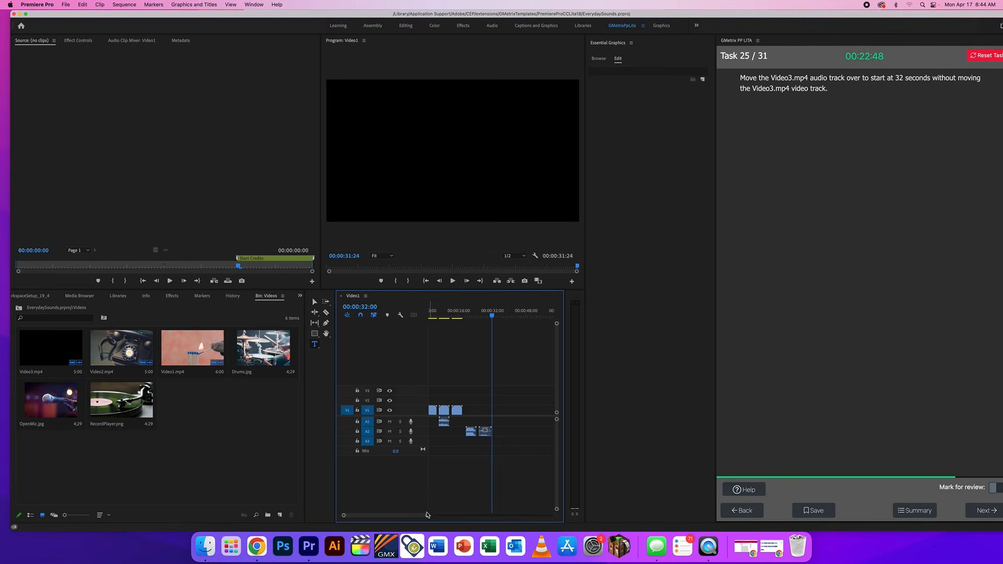
drag(333, 355, 245, 355)
drag(585, 323, 625, 323)
drag(381, 517, 318, 518)
click(402, 412)
right_click(402, 413)
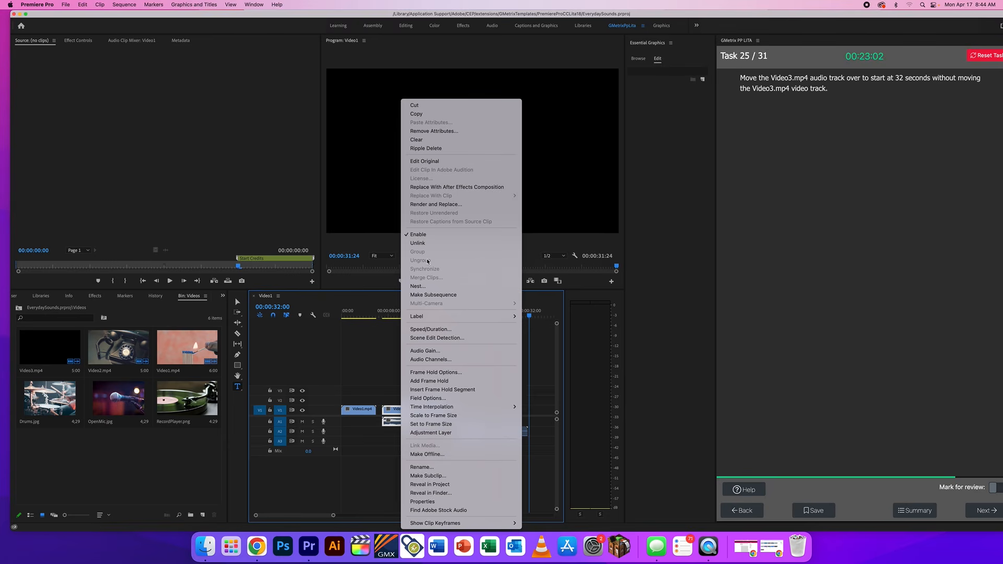
click(418, 243)
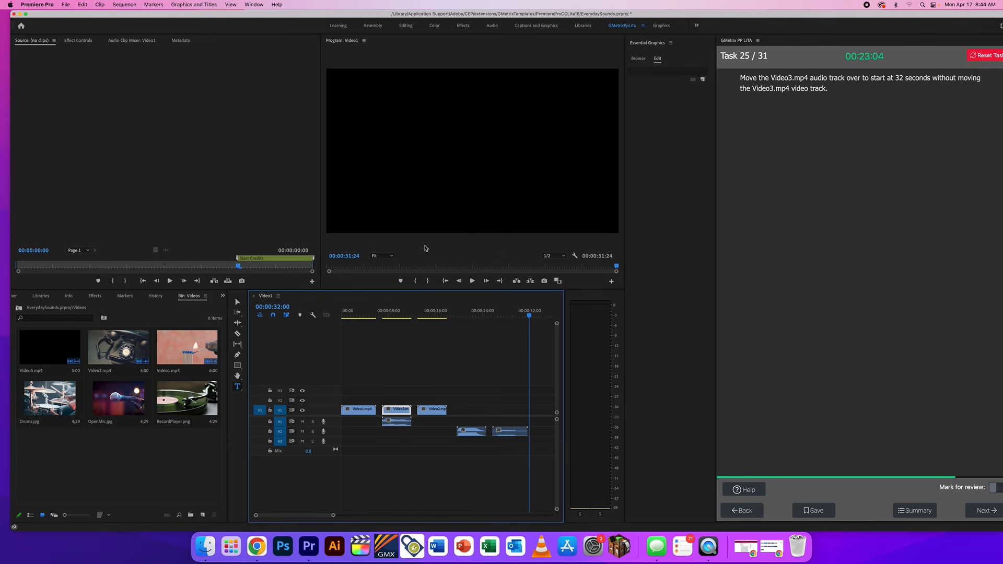
Move the Video3.mp4 audio clip on A1 to start at 32 seconds, and submit task 25.
click(402, 423)
drag(398, 424, 547, 426)
click(987, 512)
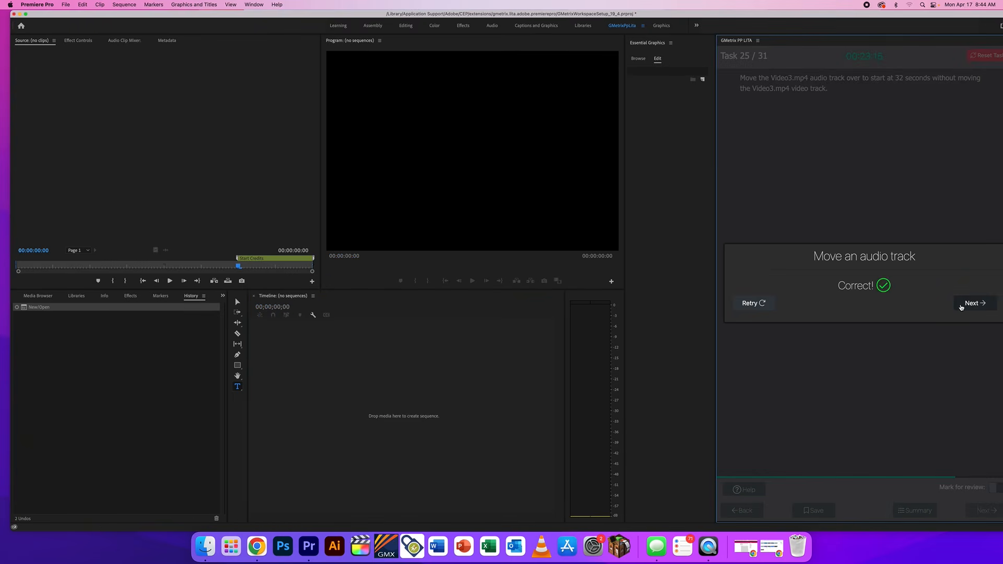
click(962, 307)
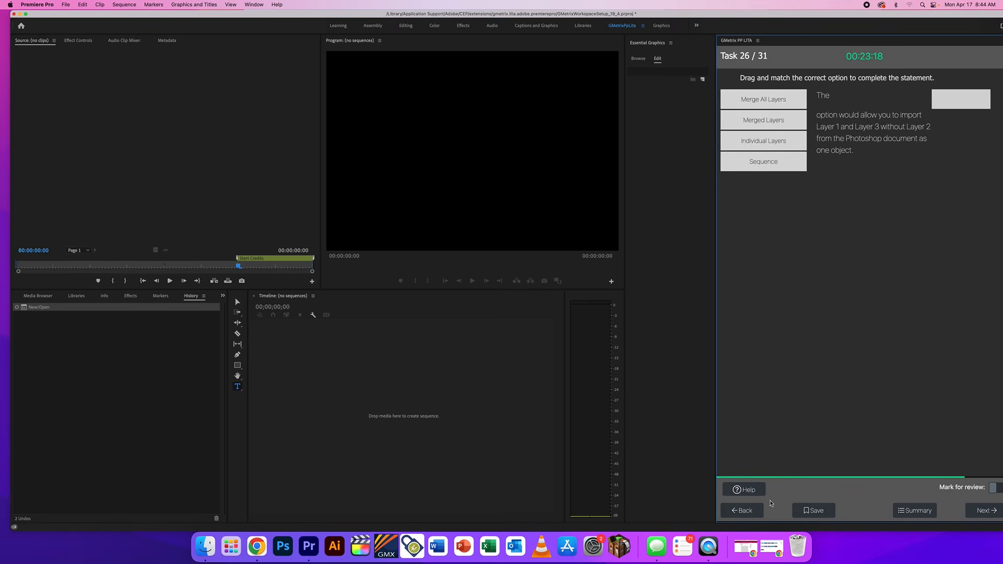
Read the help for task 26, complete the statement with Merged Layers, and submit the task.
click(753, 490)
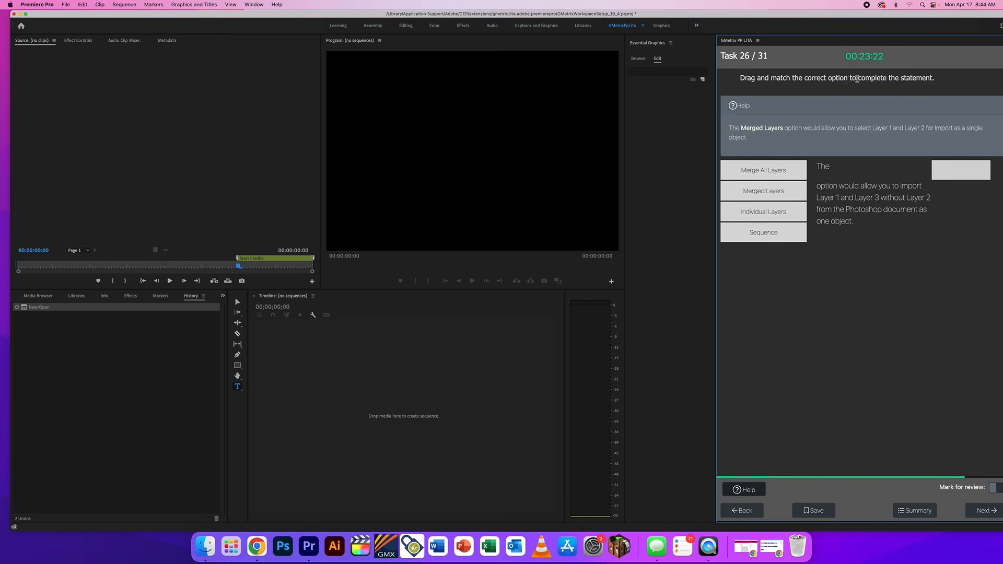
drag(762, 173, 968, 174)
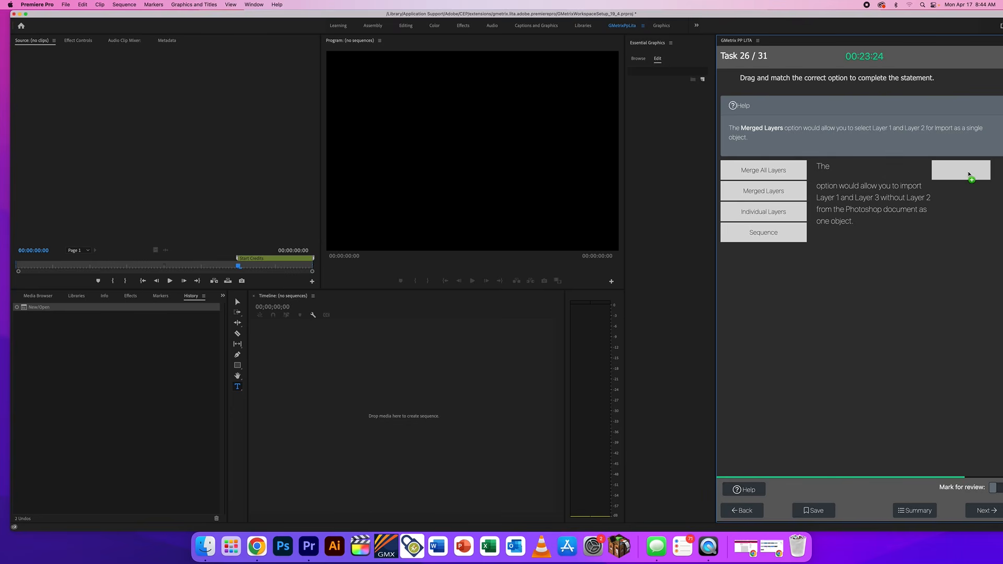
drag(780, 178, 775, 167)
drag(872, 195, 978, 174)
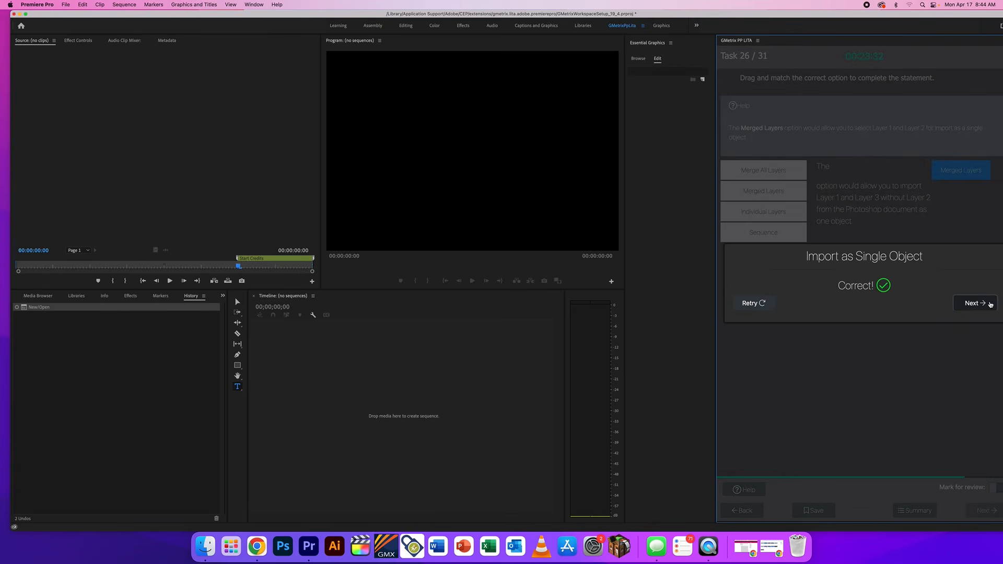
click(988, 303)
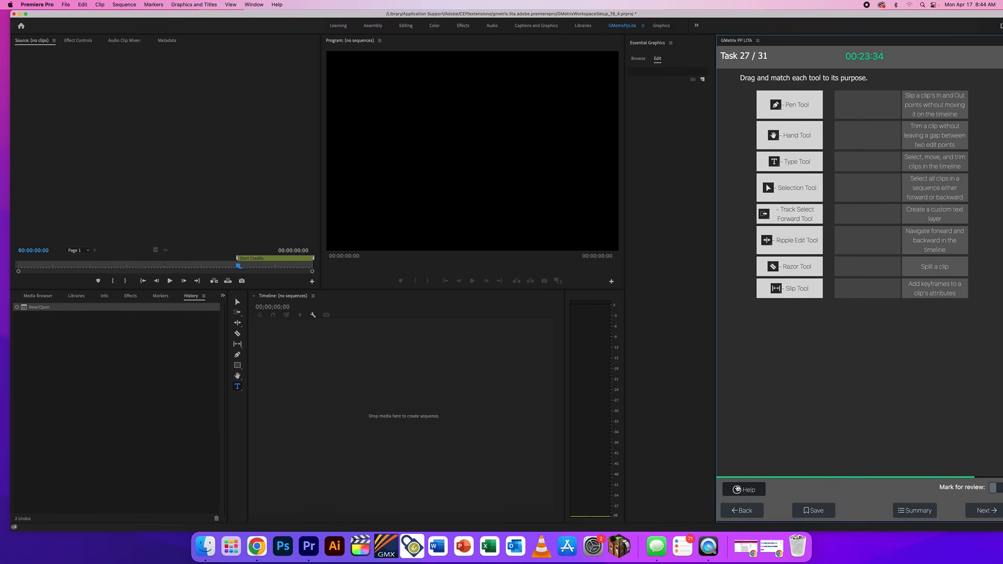
Using the task 27 help, match the Selection, Track Select Forward, Ripple Edit and Razor tools to their purposes.
click(744, 490)
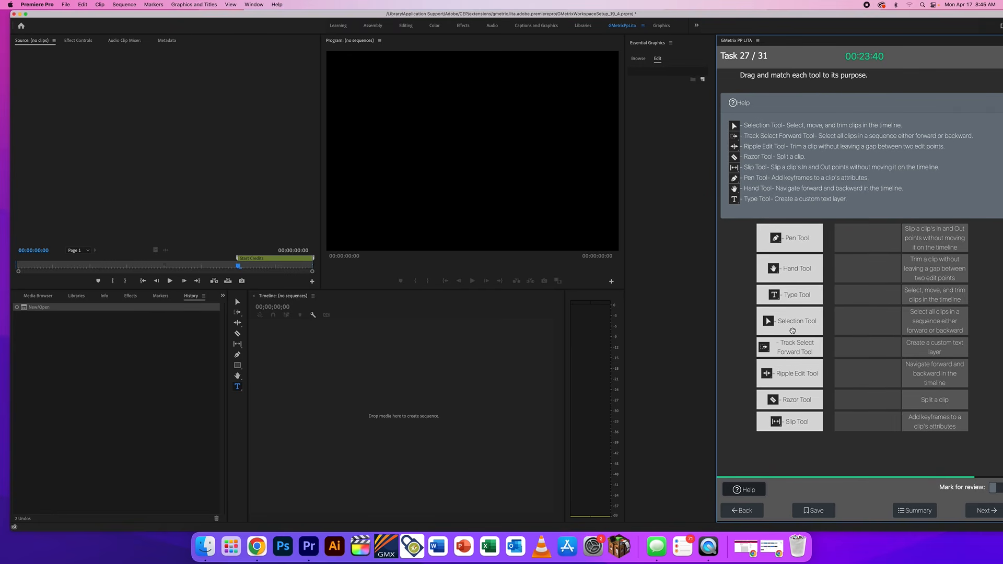
drag(793, 331, 888, 299)
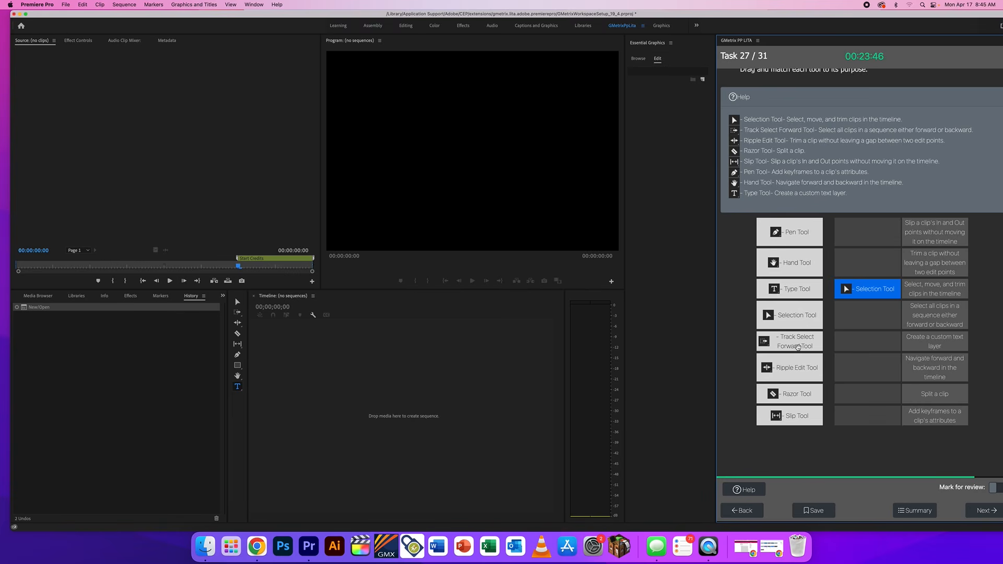
drag(798, 346, 877, 322)
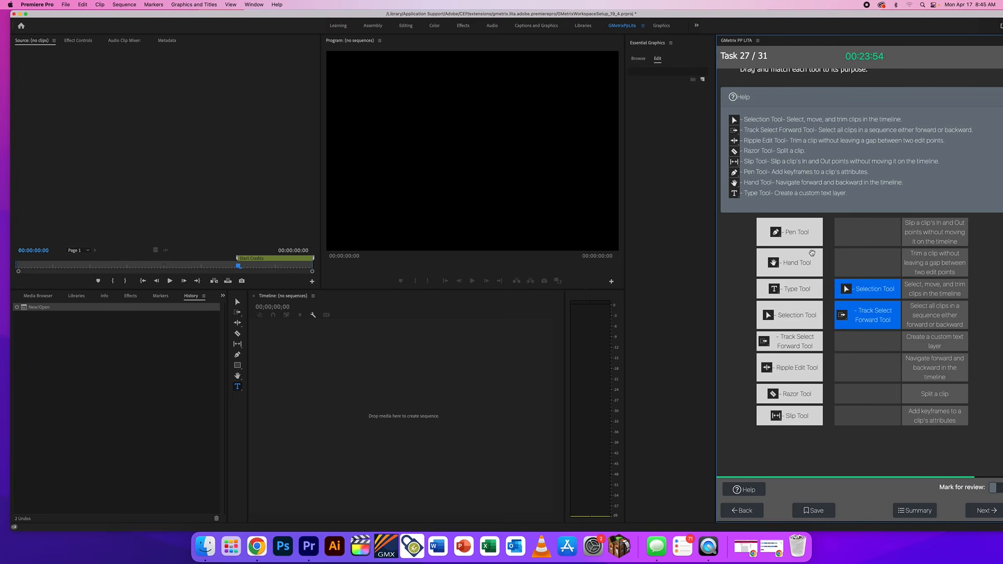
drag(800, 367, 881, 265)
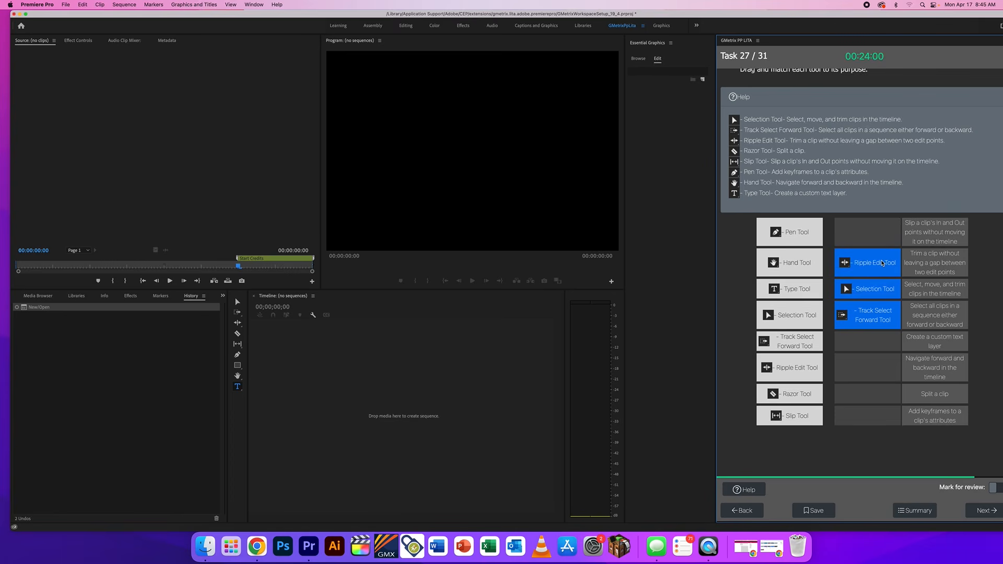
drag(797, 392, 868, 388)
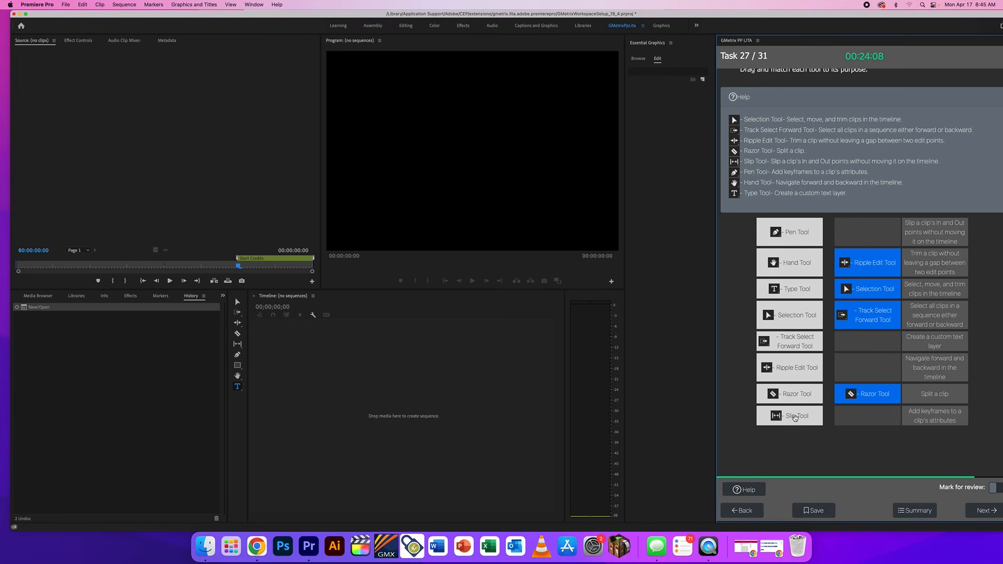
Match the Slip, Pen, Hand and Type tools to their purposes, and submit task 27.
drag(795, 418, 868, 240)
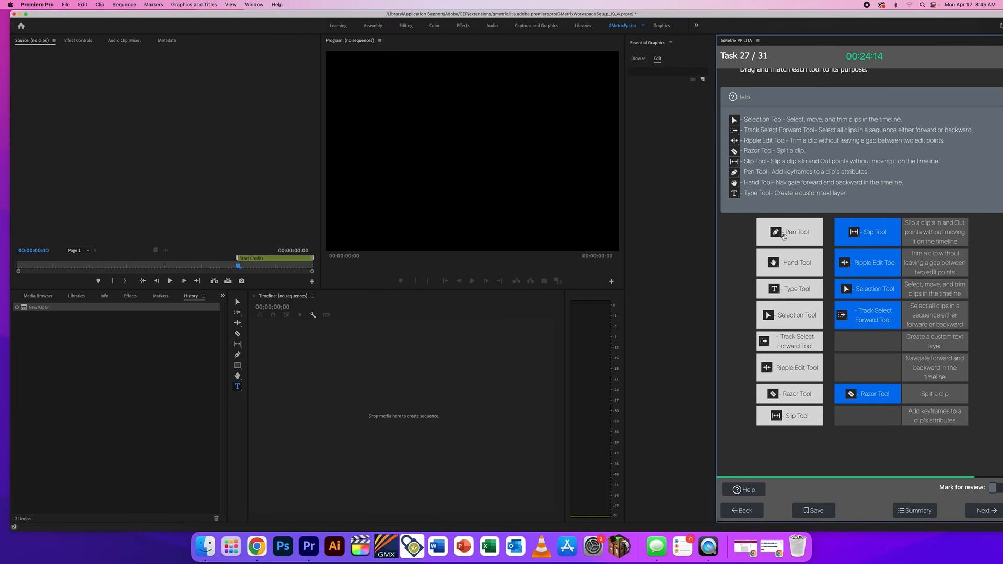
drag(784, 236, 870, 417)
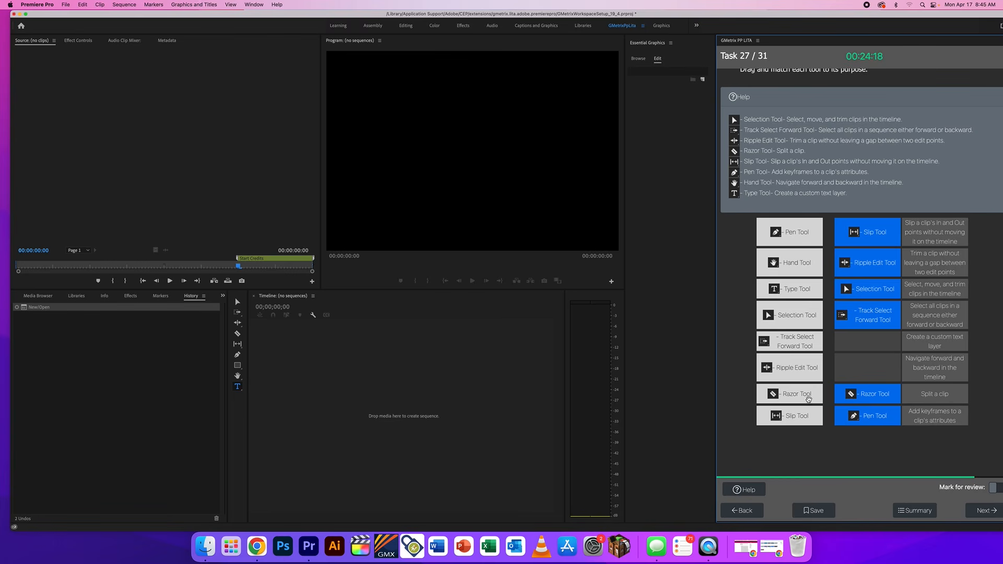
drag(798, 345, 866, 372)
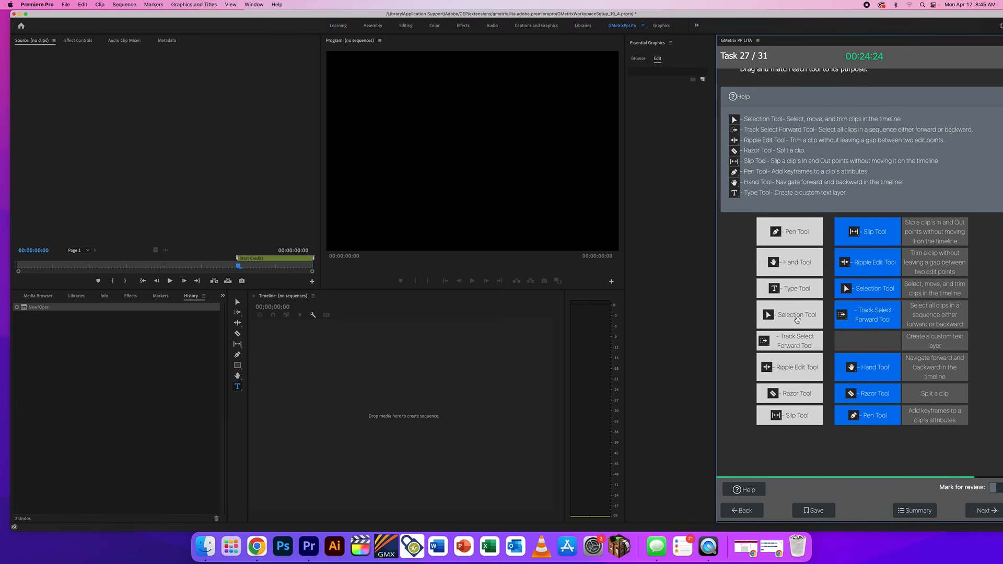
drag(795, 292, 889, 347)
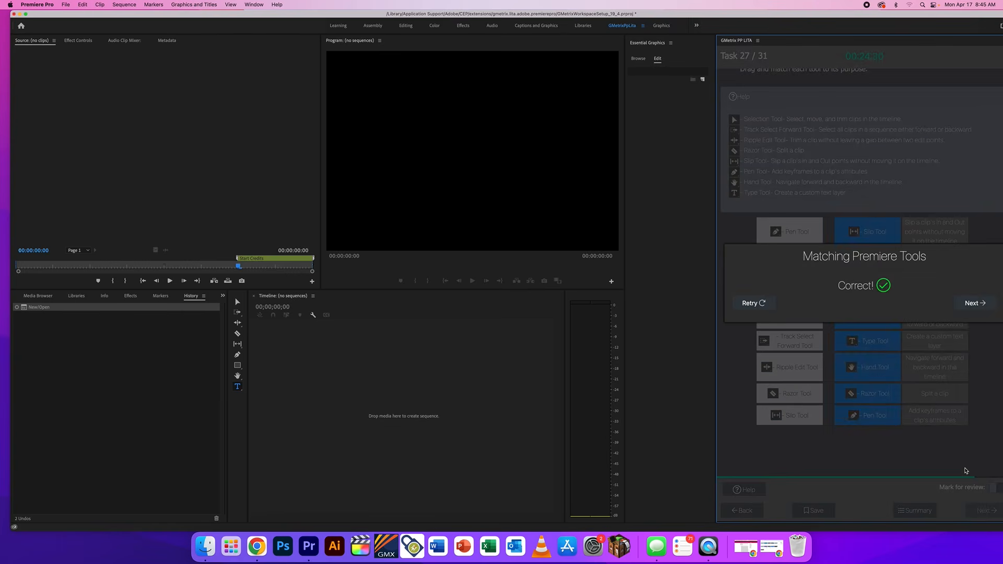
click(974, 303)
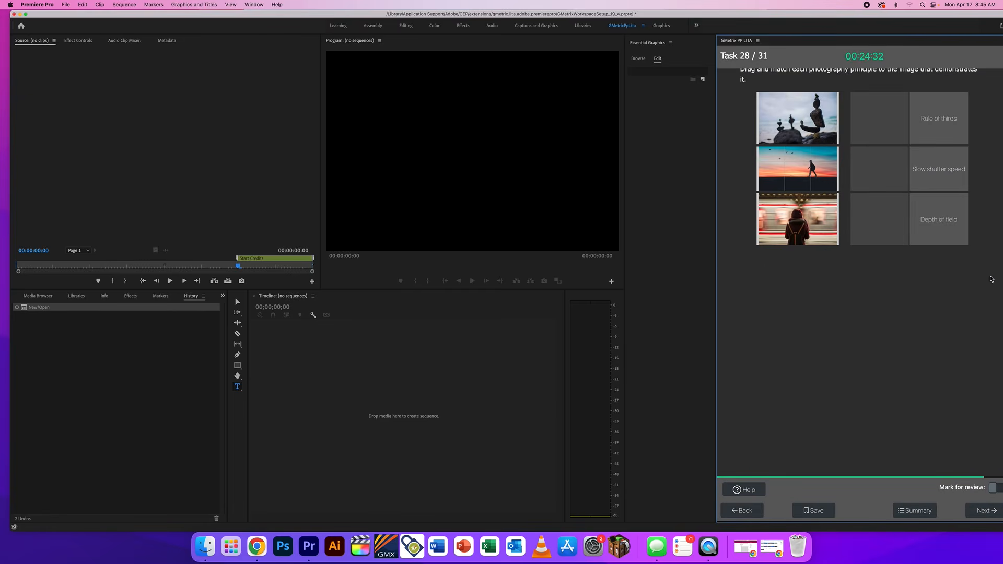
Match the balanced rocks to Depth of field, the sunset walker to Rule of thirds and the train photo to Slow shutter speed, and submit task 28.
click(744, 490)
scroll(882, 339, down, 2)
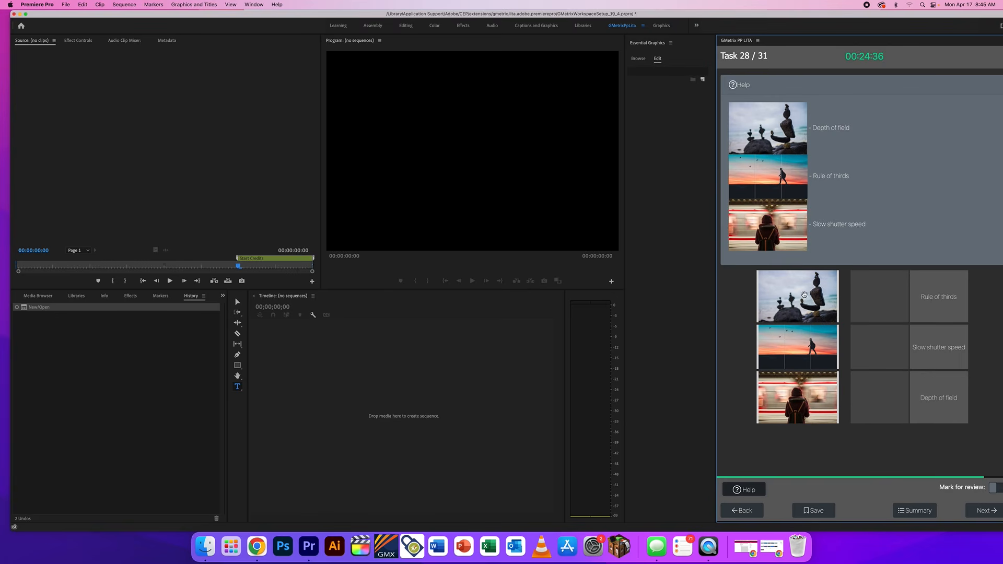
drag(798, 296, 890, 403)
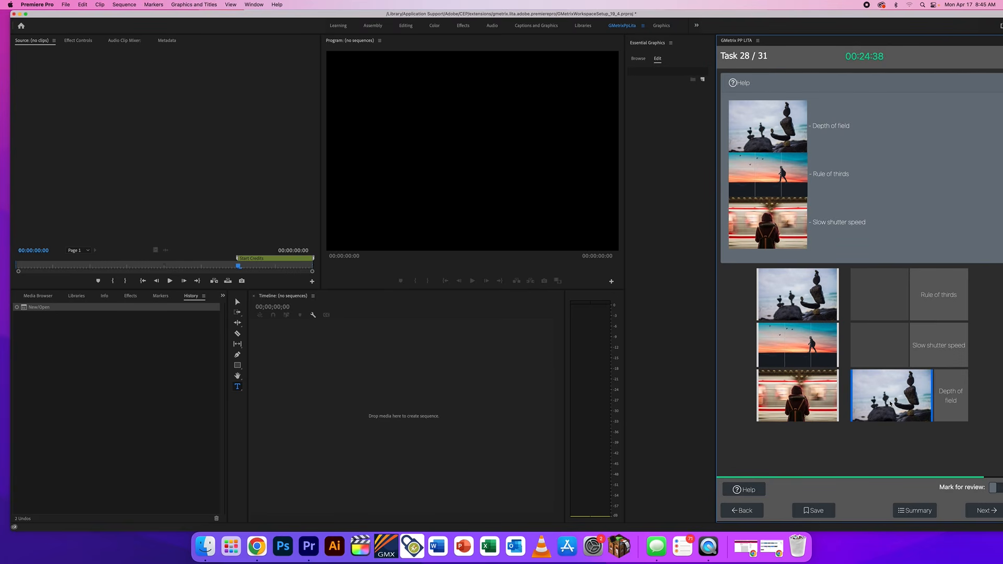
drag(805, 358, 867, 309)
drag(819, 382, 878, 347)
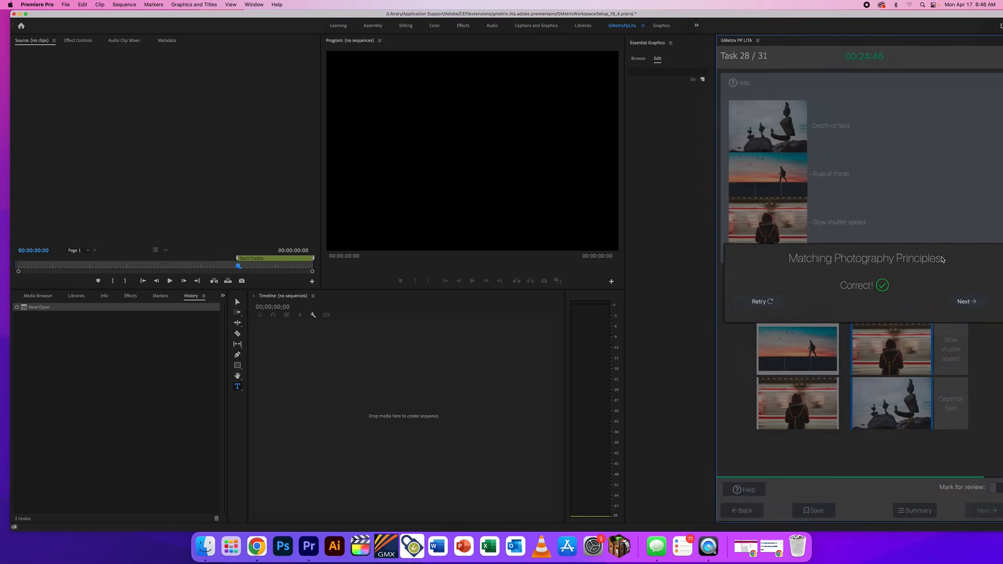
click(968, 308)
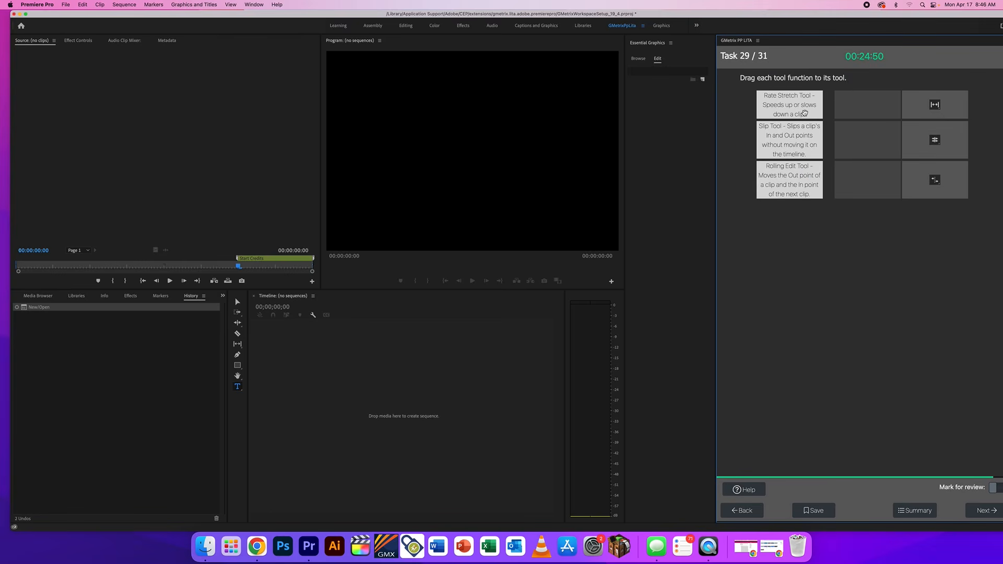
Match the Rate Stretch, Slip and Rolling Edit tool functions to their tool icons, and submit task 29.
click(744, 489)
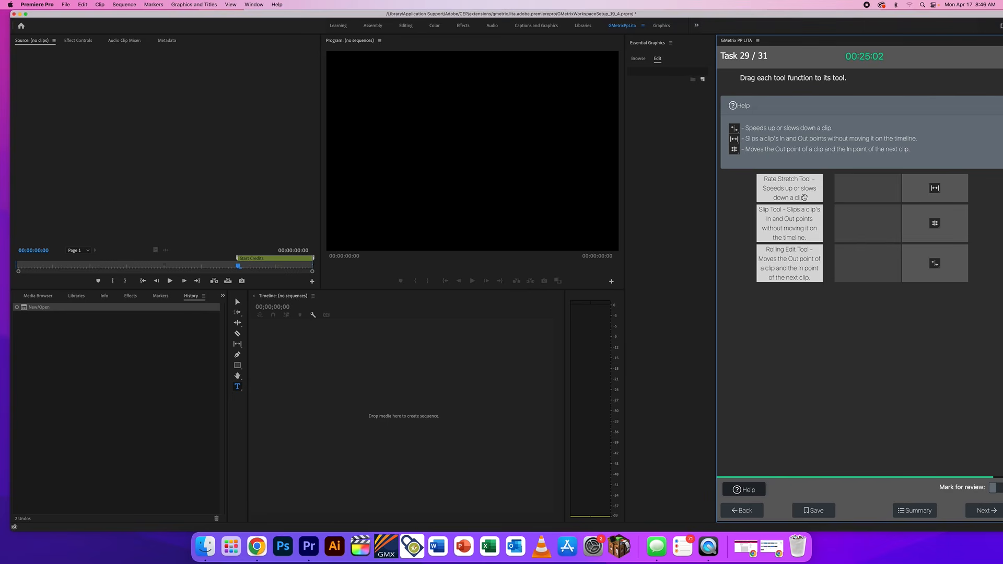
drag(809, 196, 880, 271)
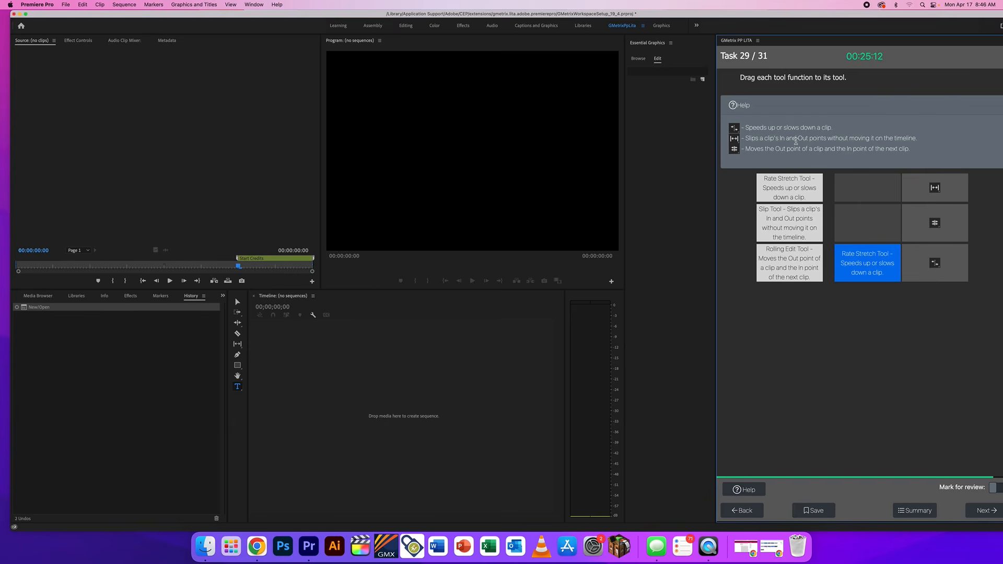
drag(808, 225, 884, 196)
drag(803, 276, 868, 237)
click(985, 511)
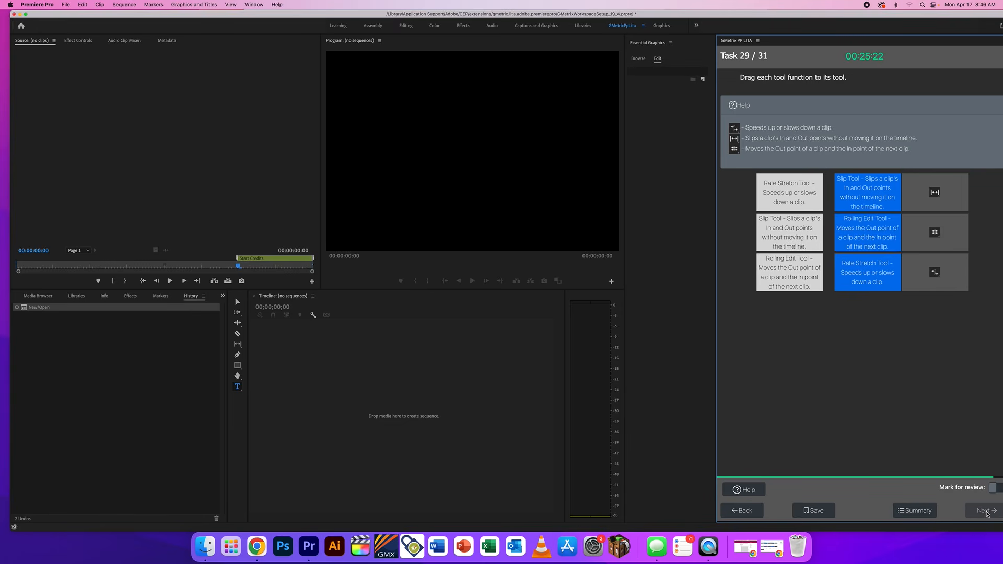
click(977, 302)
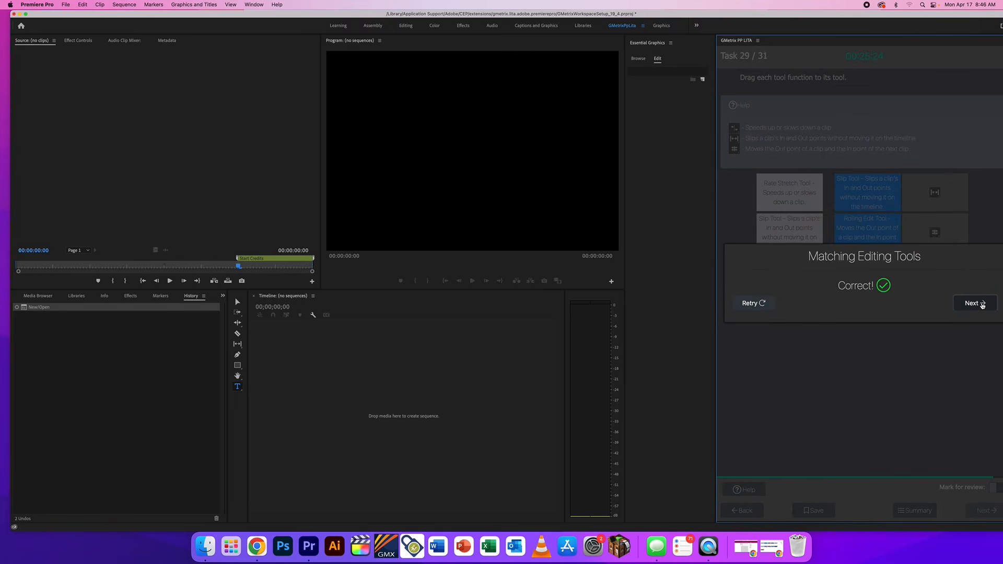
Read the help for task 30, answer it with "Target color profile", and submit the task.
click(750, 491)
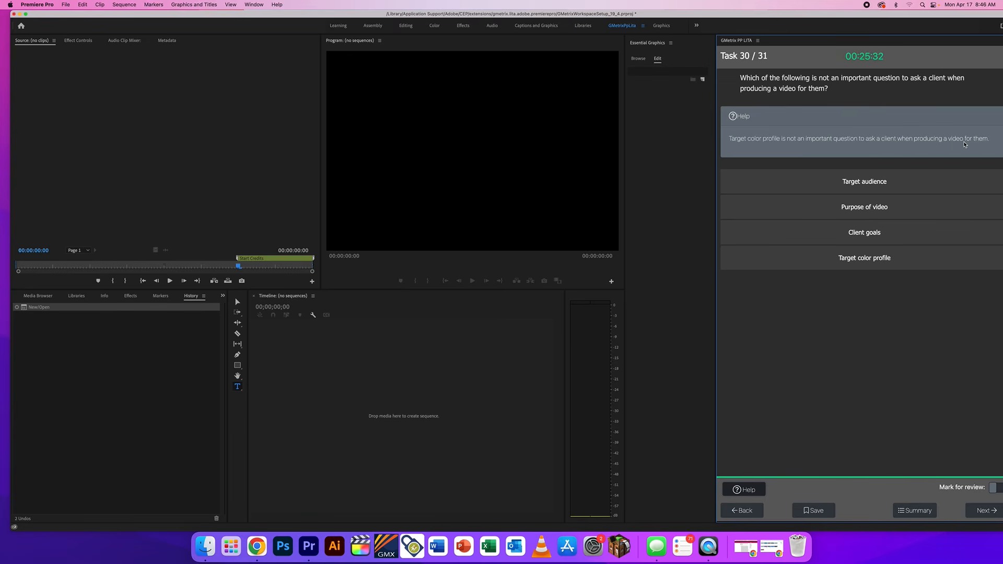
click(885, 259)
click(973, 510)
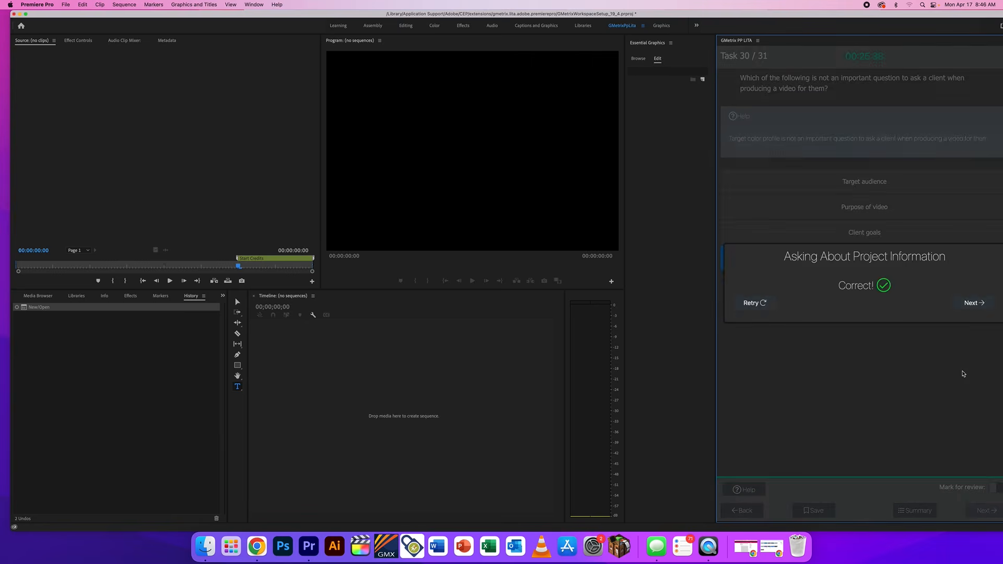
click(975, 304)
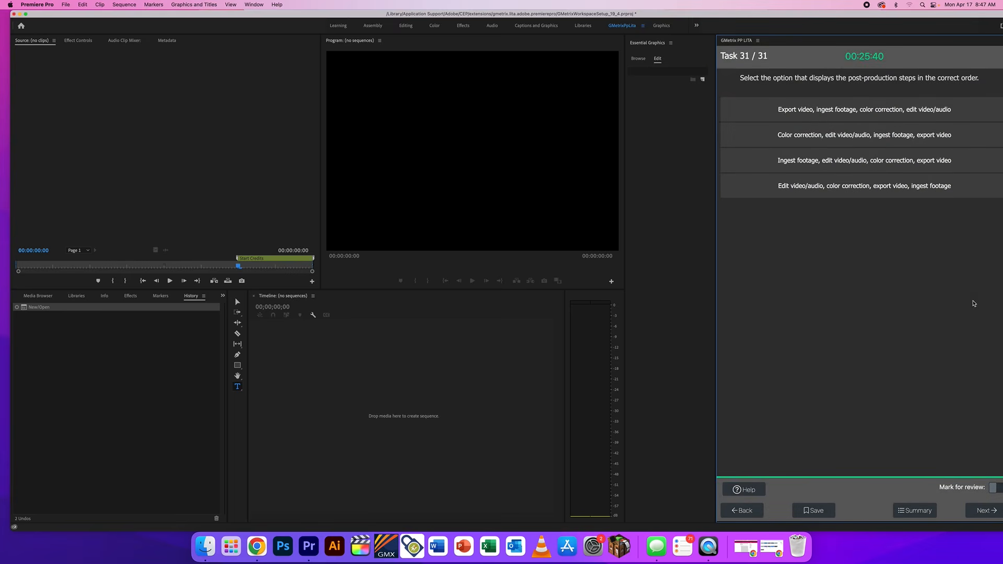
Answer task 31 with "Ingest footage, edit video/audio, color correction, export video", and submit the whole test.
click(740, 491)
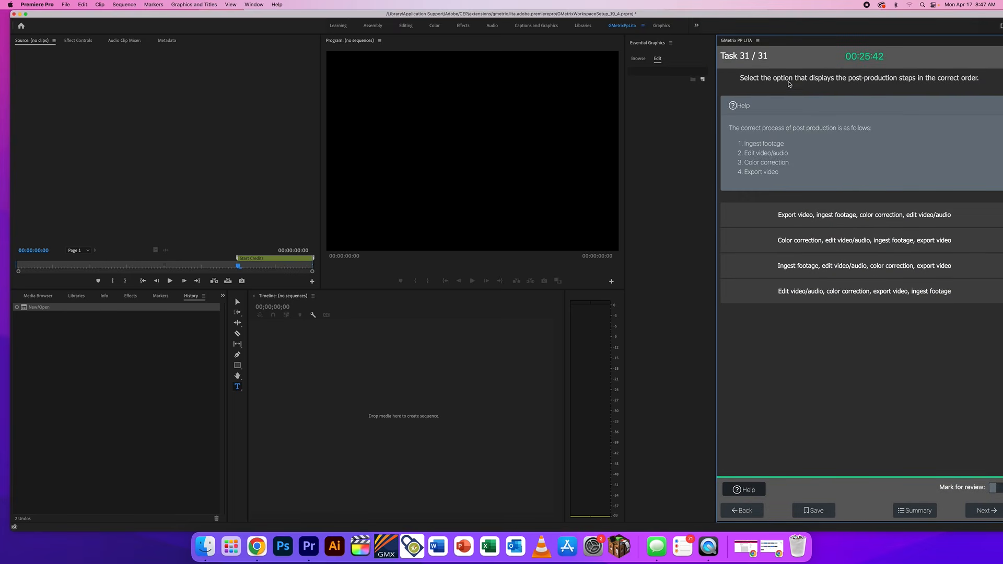
drag(791, 79, 977, 78)
click(984, 83)
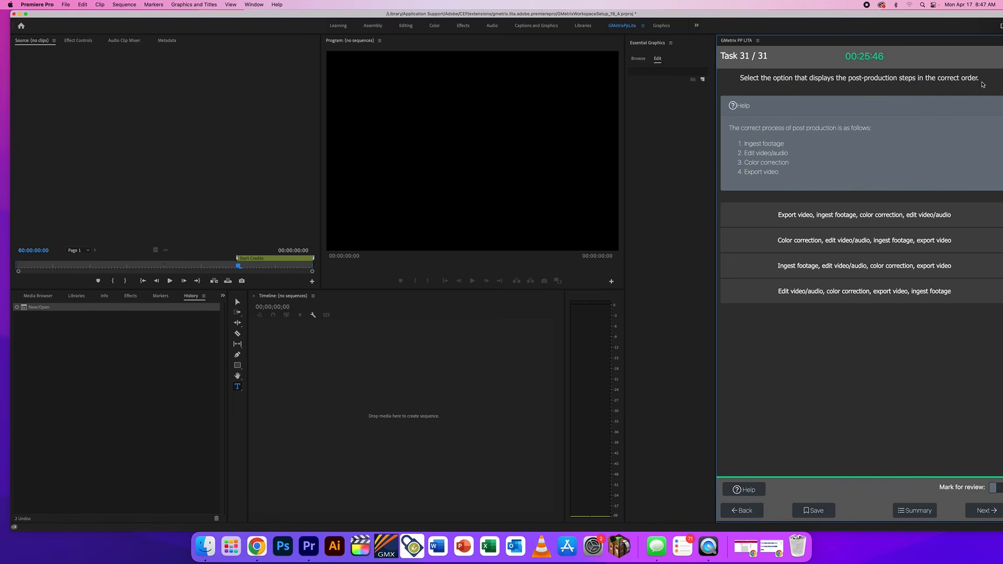
click(803, 272)
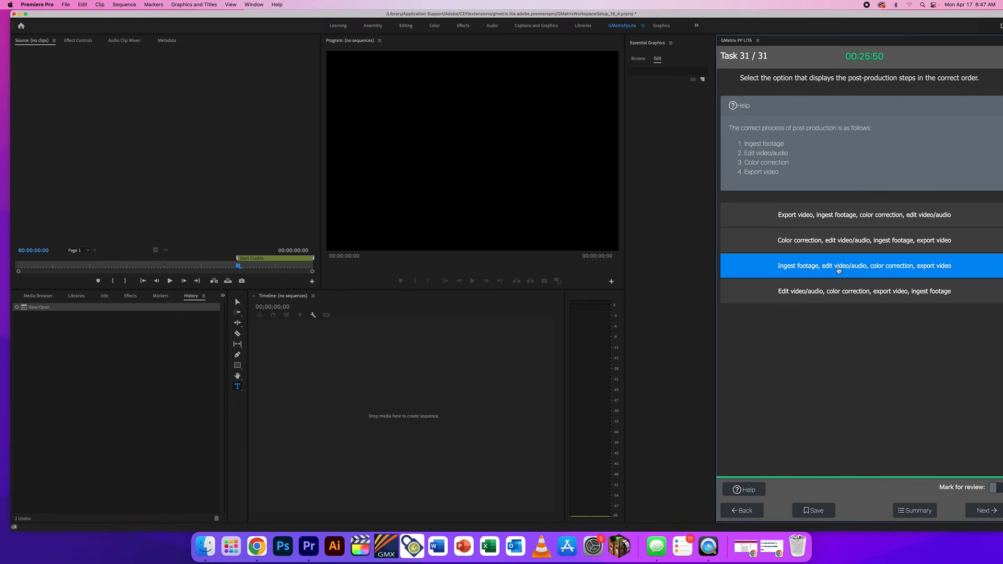
click(983, 510)
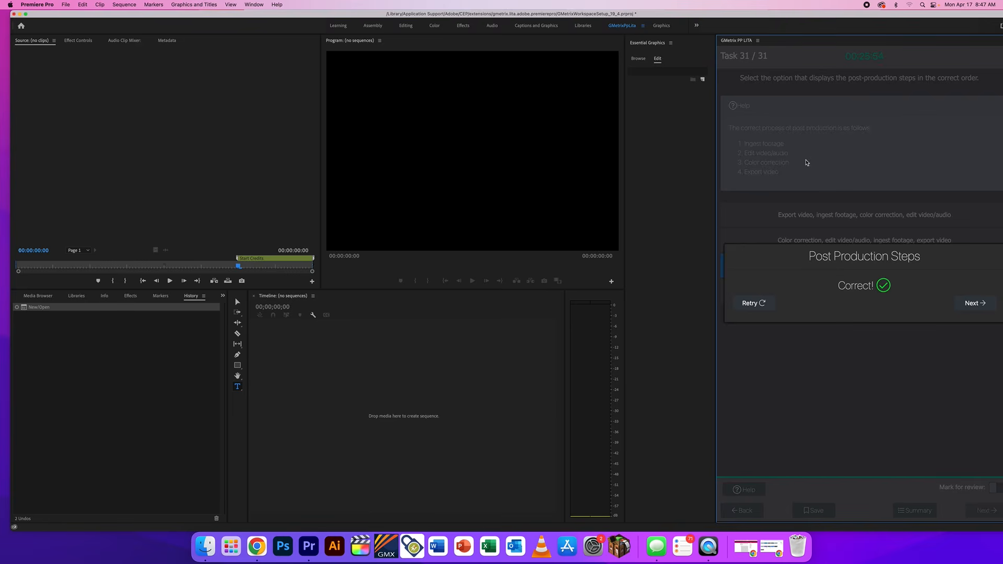
click(984, 304)
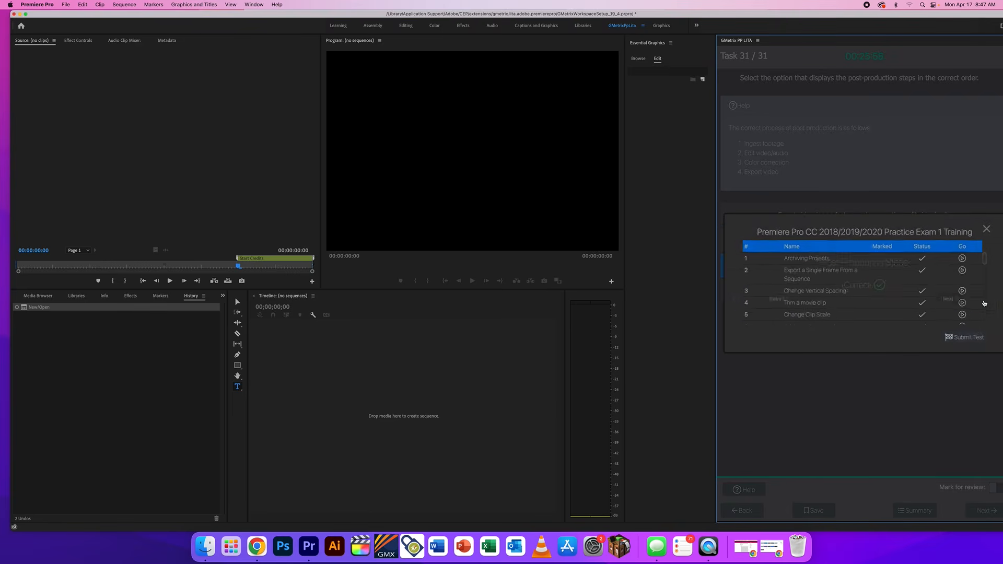
click(985, 342)
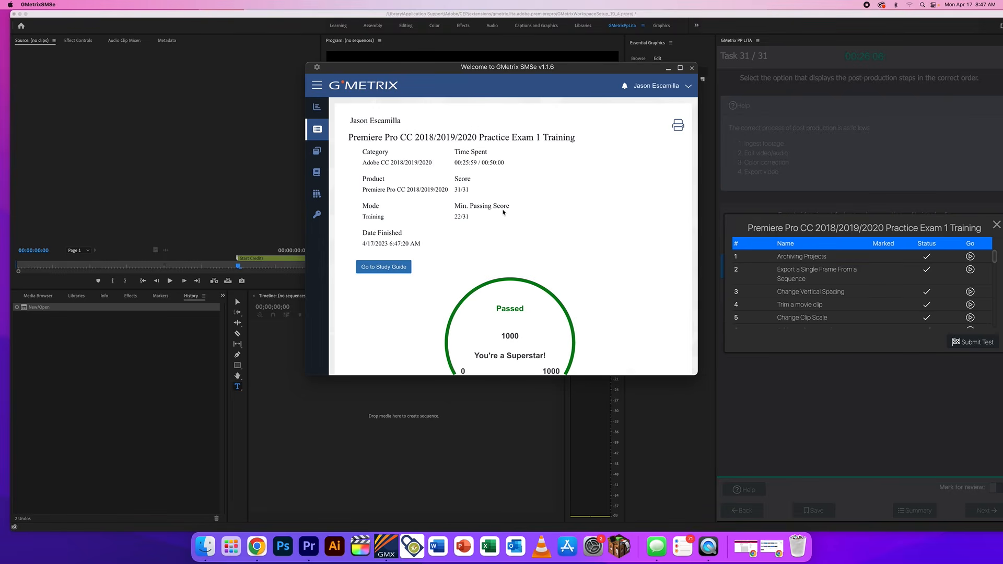
Examine the exam score report, including the time spent, the overall score and the breakdown by topic.
scroll(506, 207, down, 2)
scroll(505, 210, down, 5)
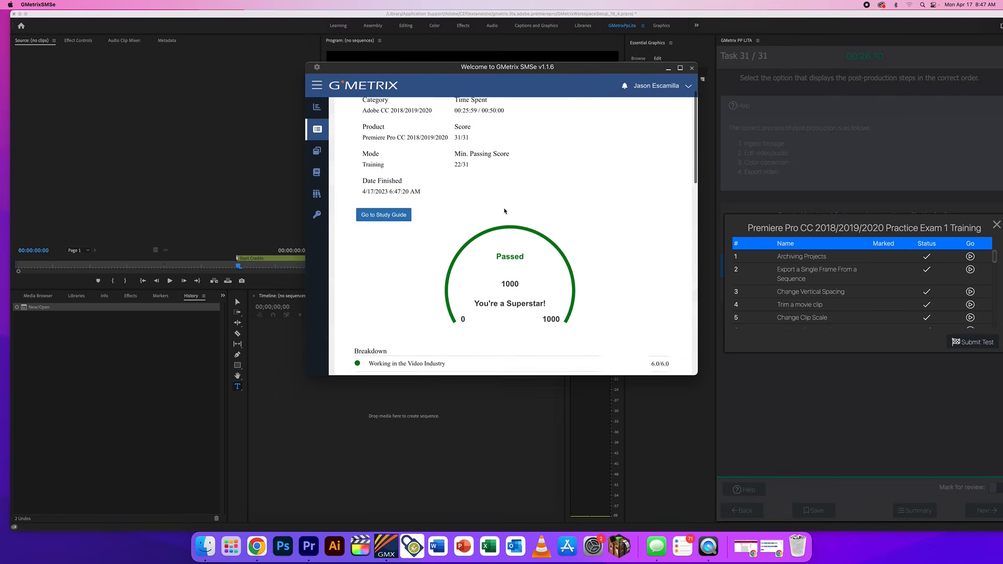
scroll(504, 209, up, 7)
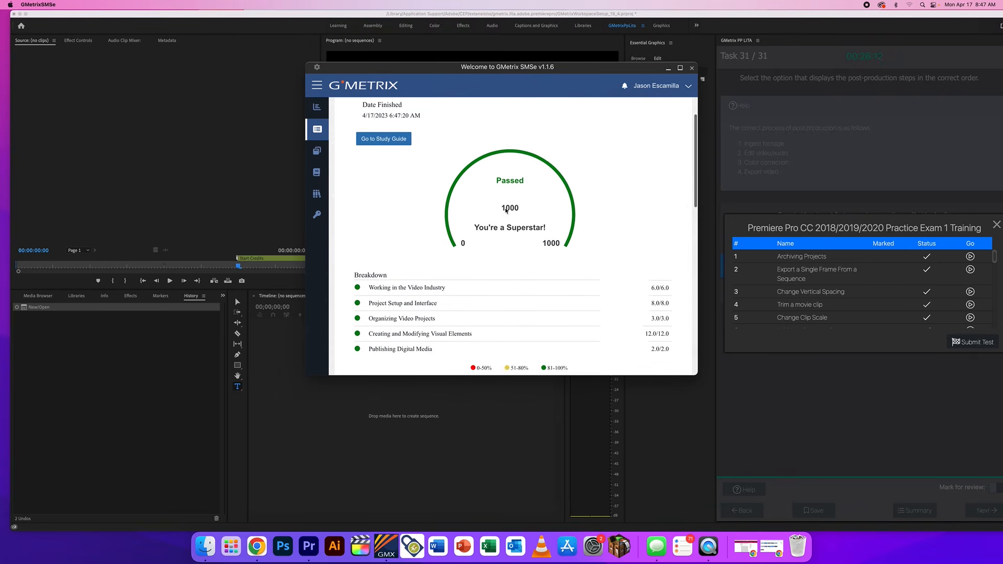
drag(461, 163, 485, 170)
scroll(515, 189, down, 7)
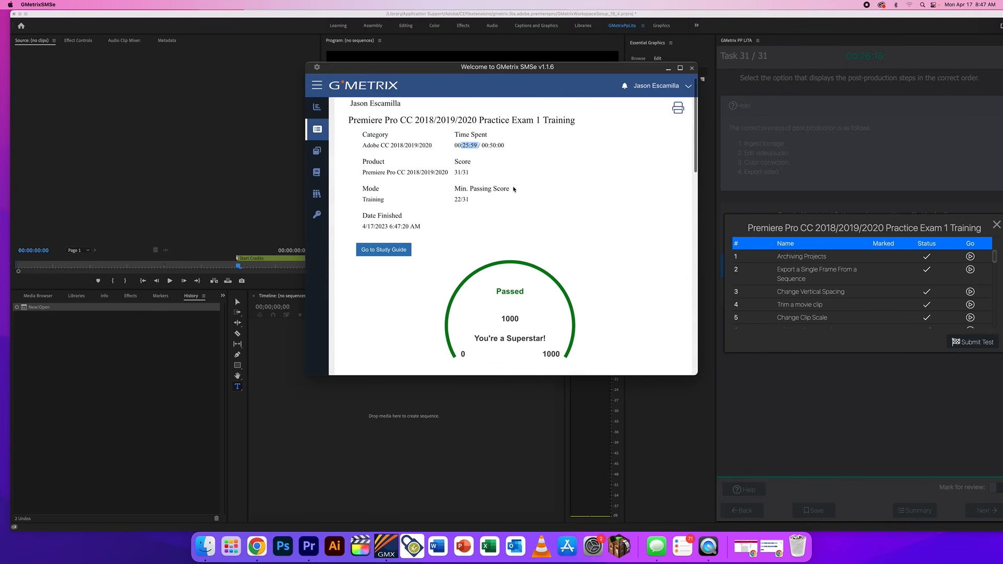